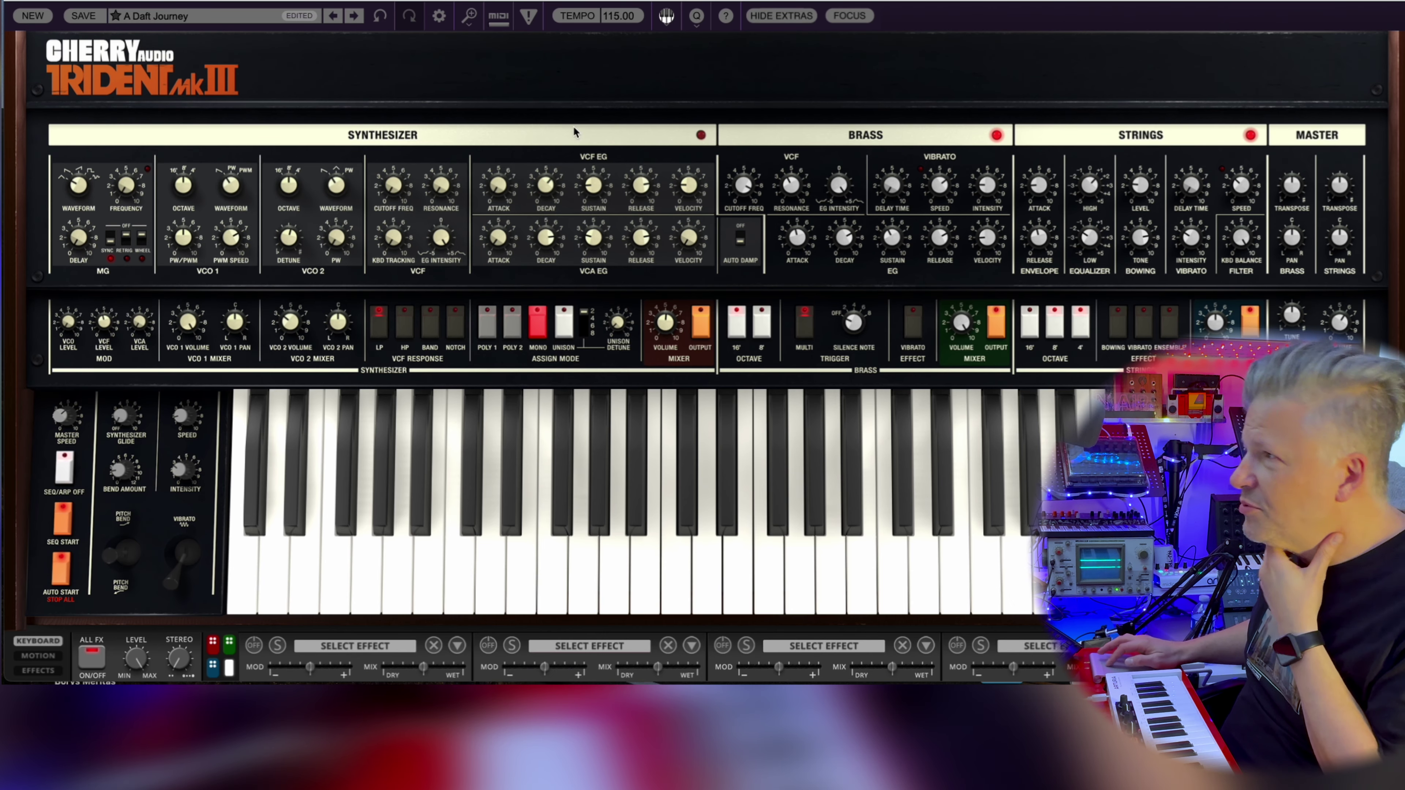
Step: Magnify the panel and look over the synthesizer, brass, strings and master controls
left_click(848, 15)
scroll(743, 426, "down", 5)
scroll(743, 426, "right", 5)
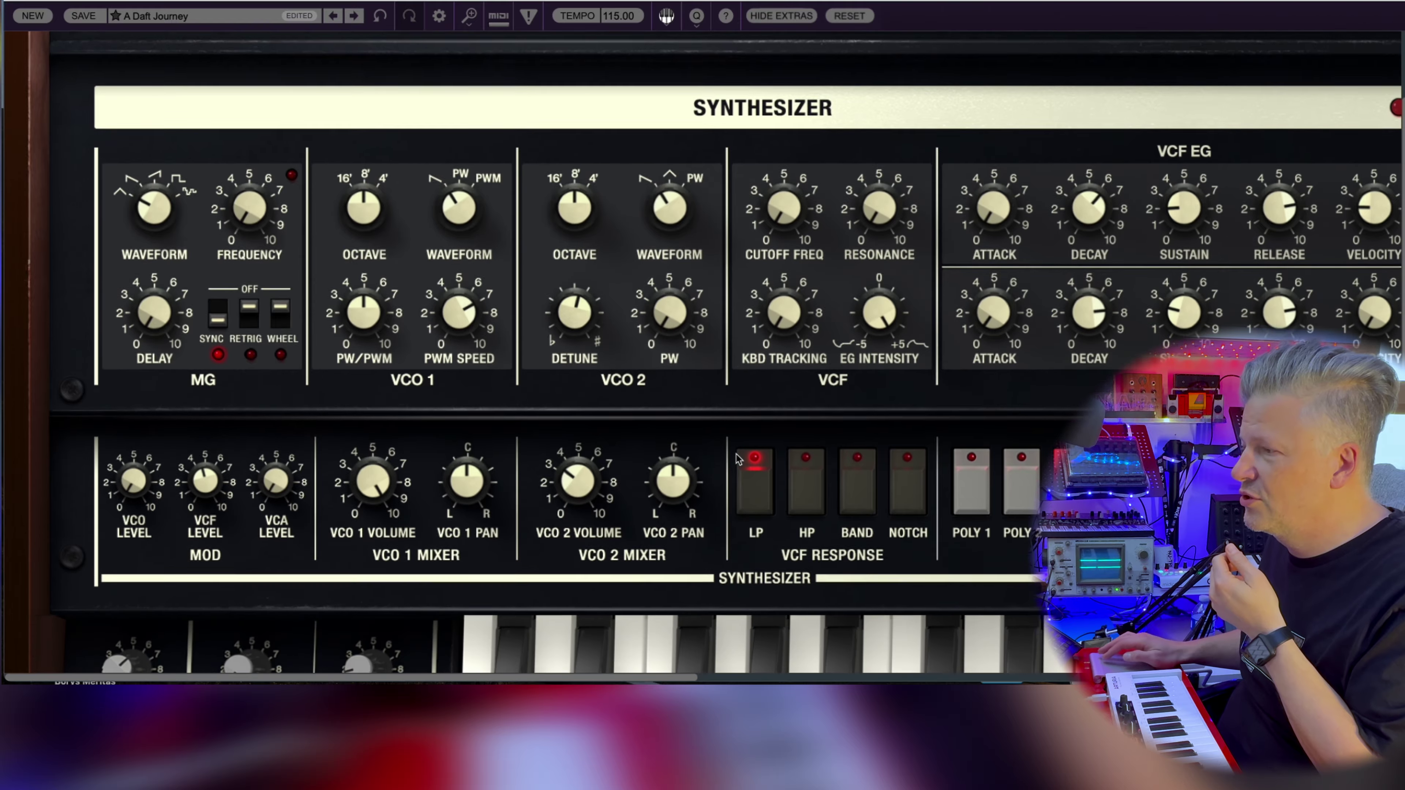
scroll(737, 456, "right", 15)
scroll(737, 456, "up", 2)
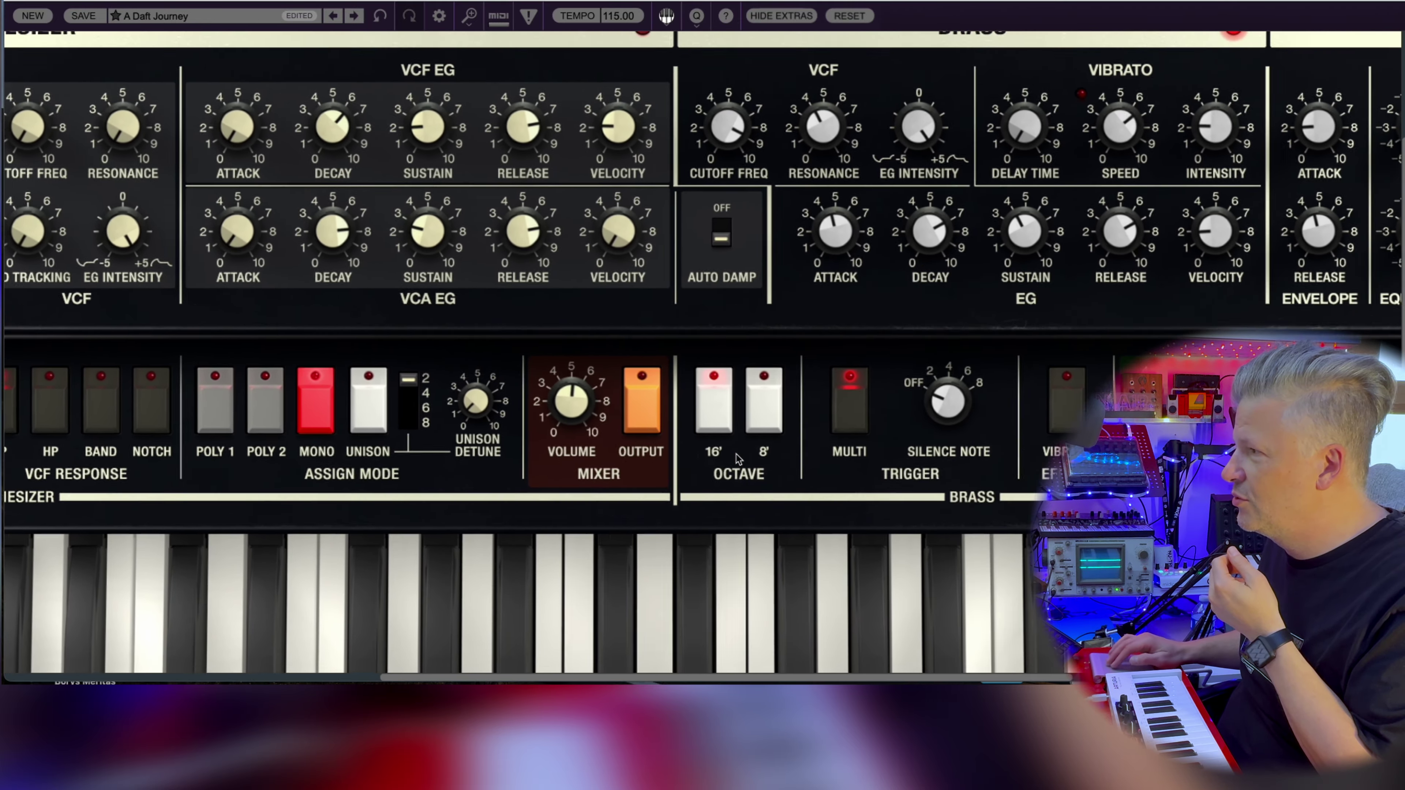
scroll(737, 459, "right", 4)
scroll(737, 459, "up", 1)
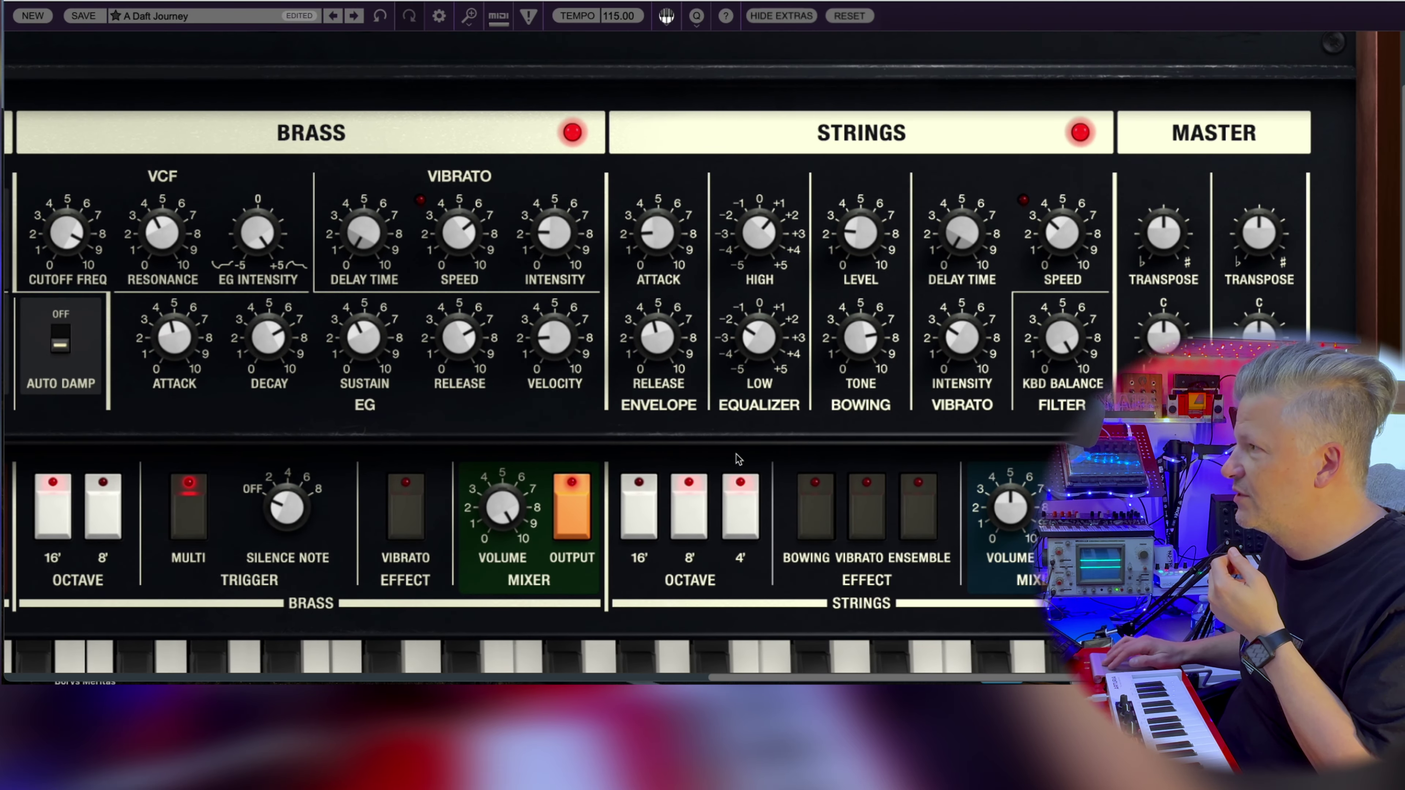
scroll(737, 459, "left", 15)
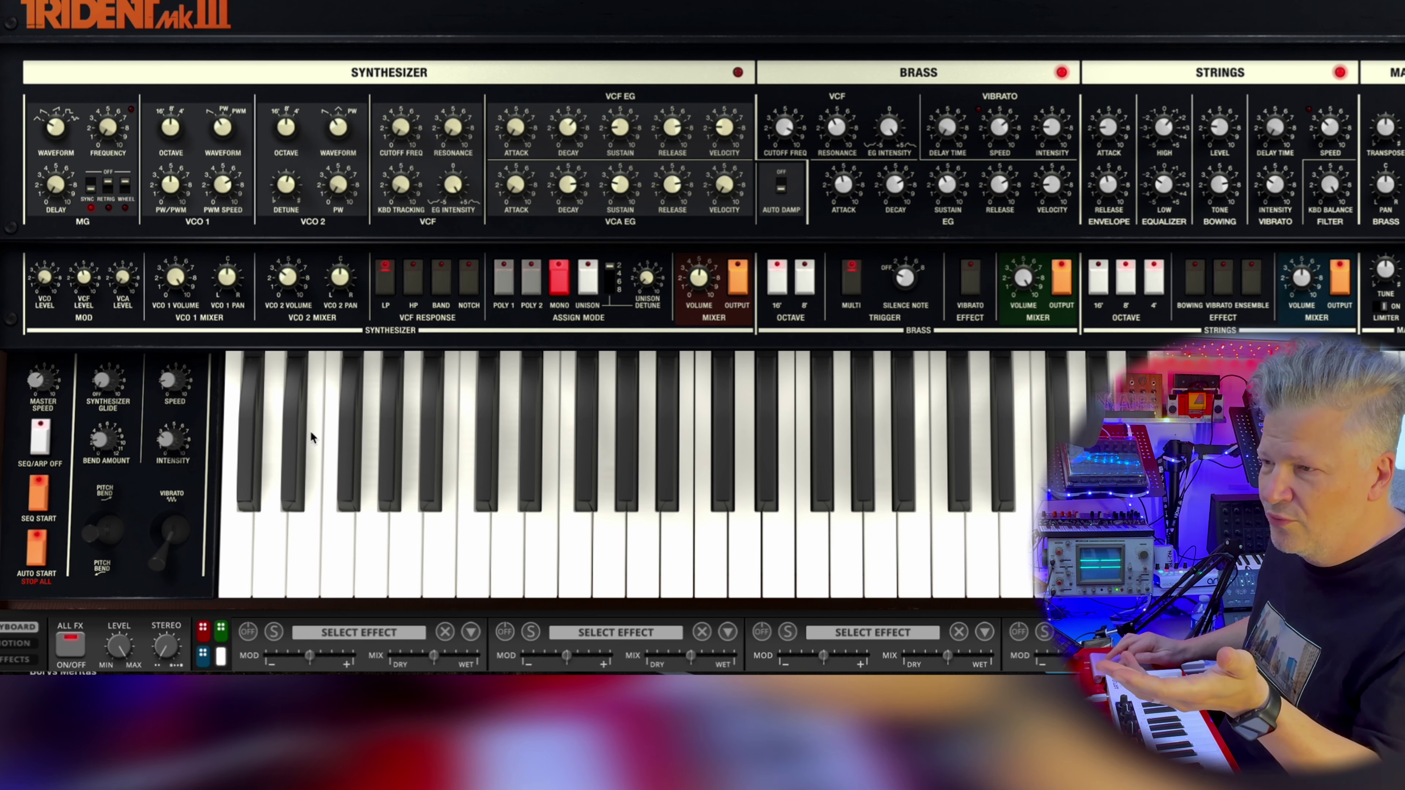
Step: Show the motion controls and shorten the synthesizer's key range by lowering its upper limit
left_click(21, 645)
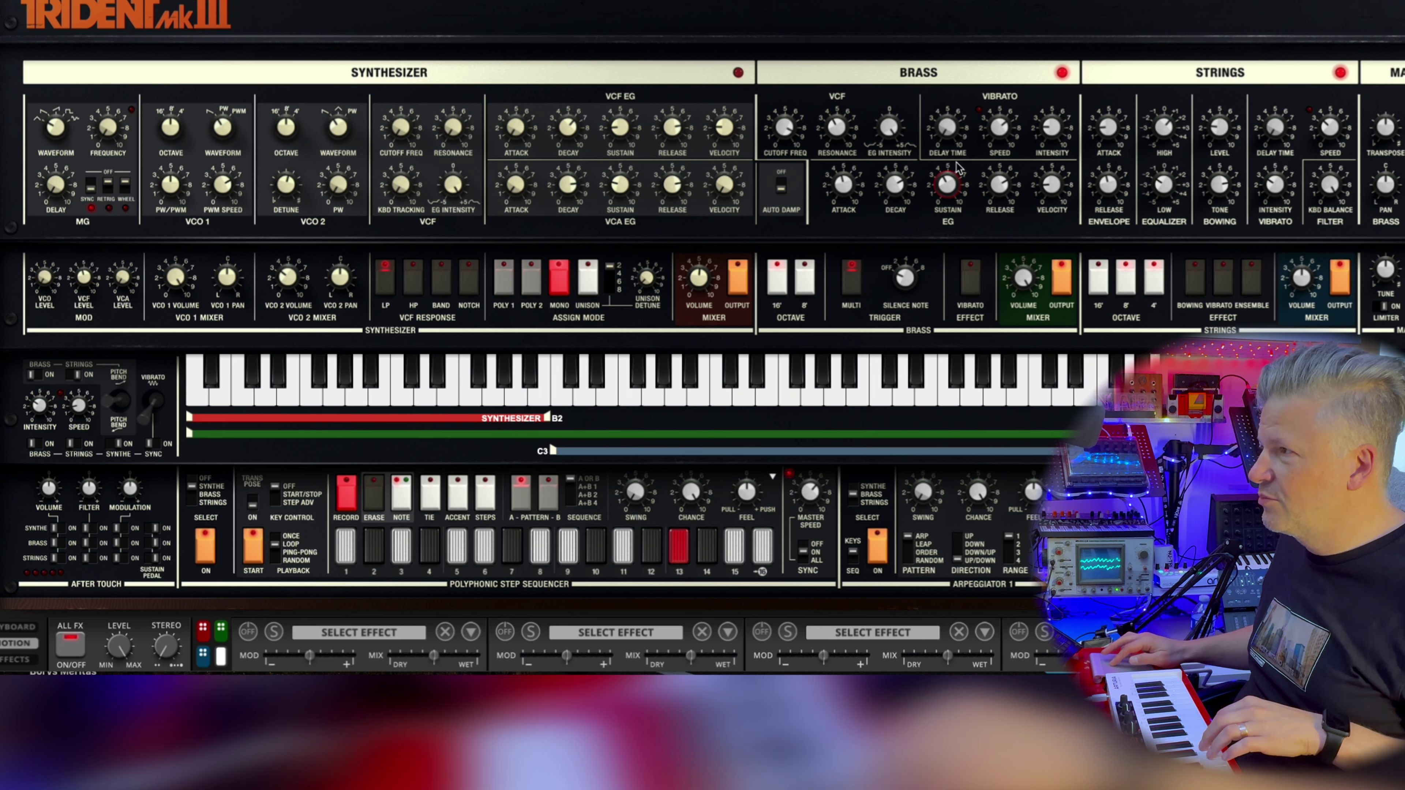
mouse_move(1234, 131)
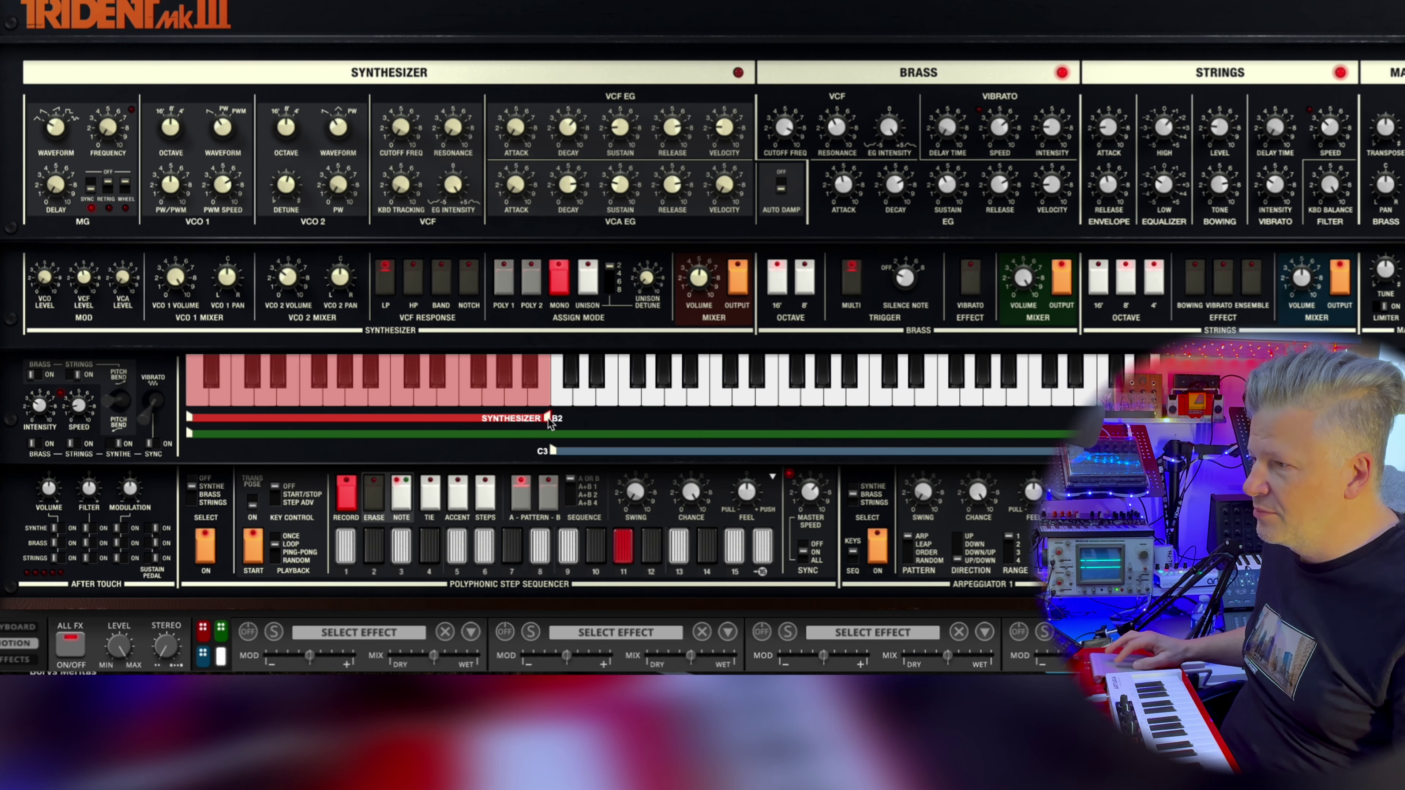
left_click_drag(546, 418, 471, 421)
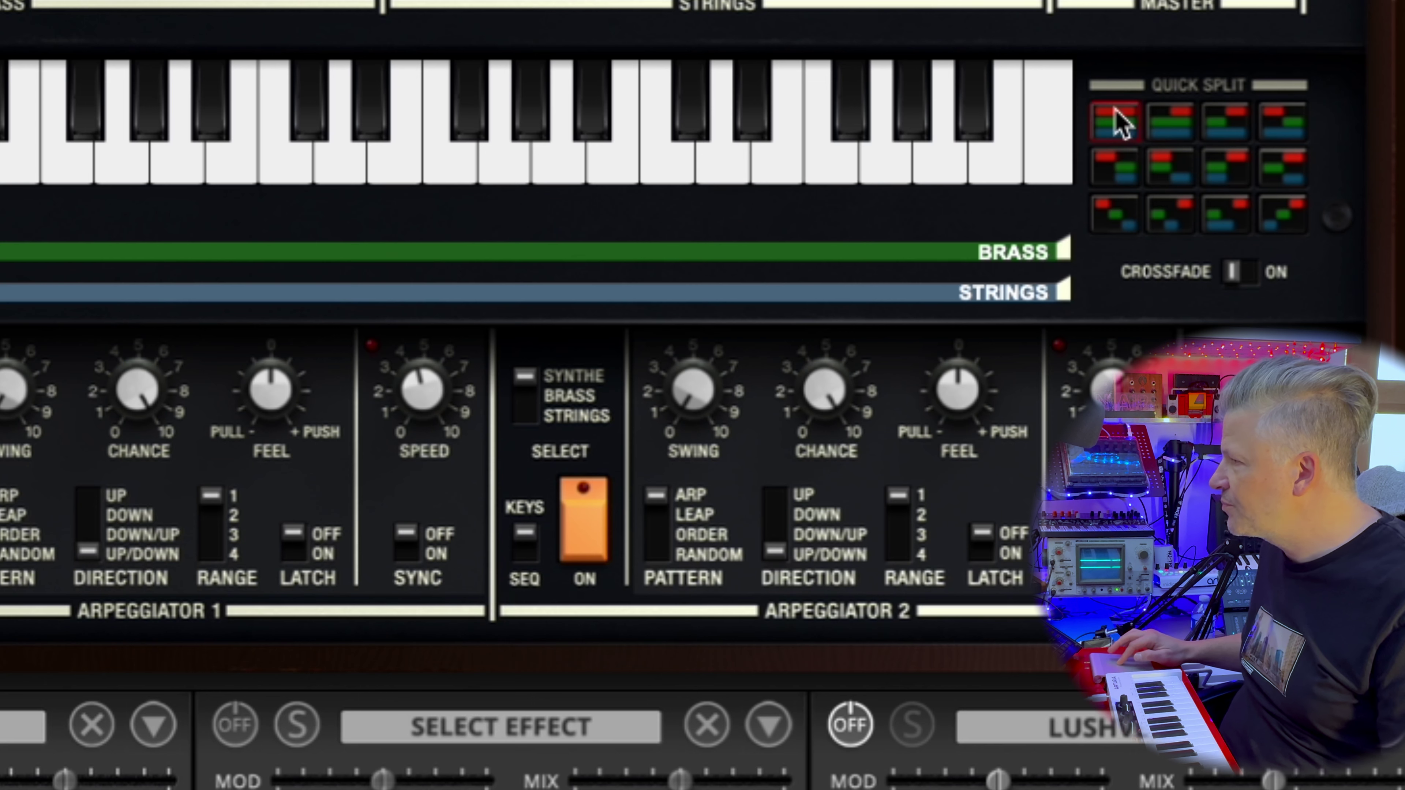
Step: Try several quick split layouts, ending with the one that puts the synthesizer up to B3 and both brass and strings from C4
left_click(1159, 128)
left_click(1223, 130)
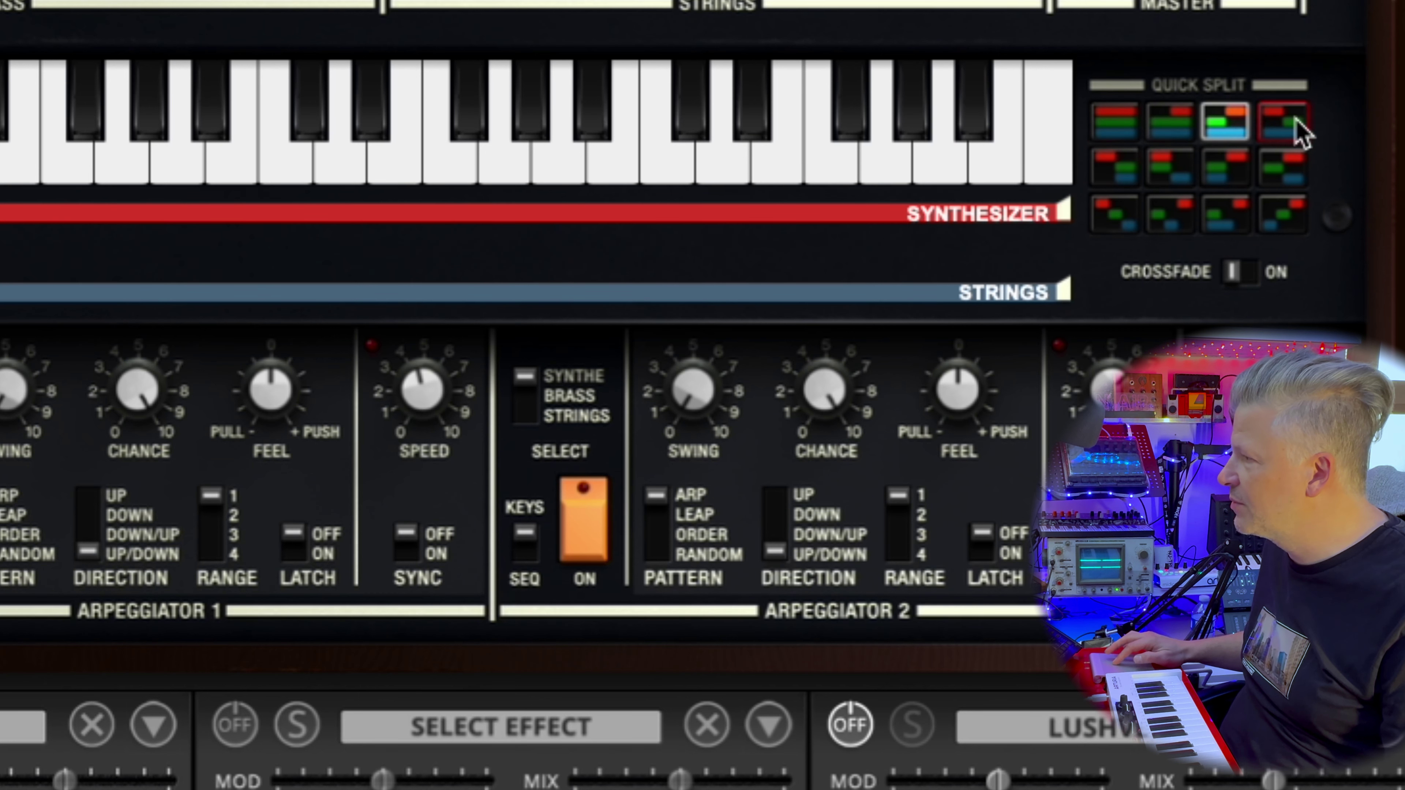
left_click(1292, 132)
left_click(1286, 178)
left_click(1236, 180)
left_click(1158, 180)
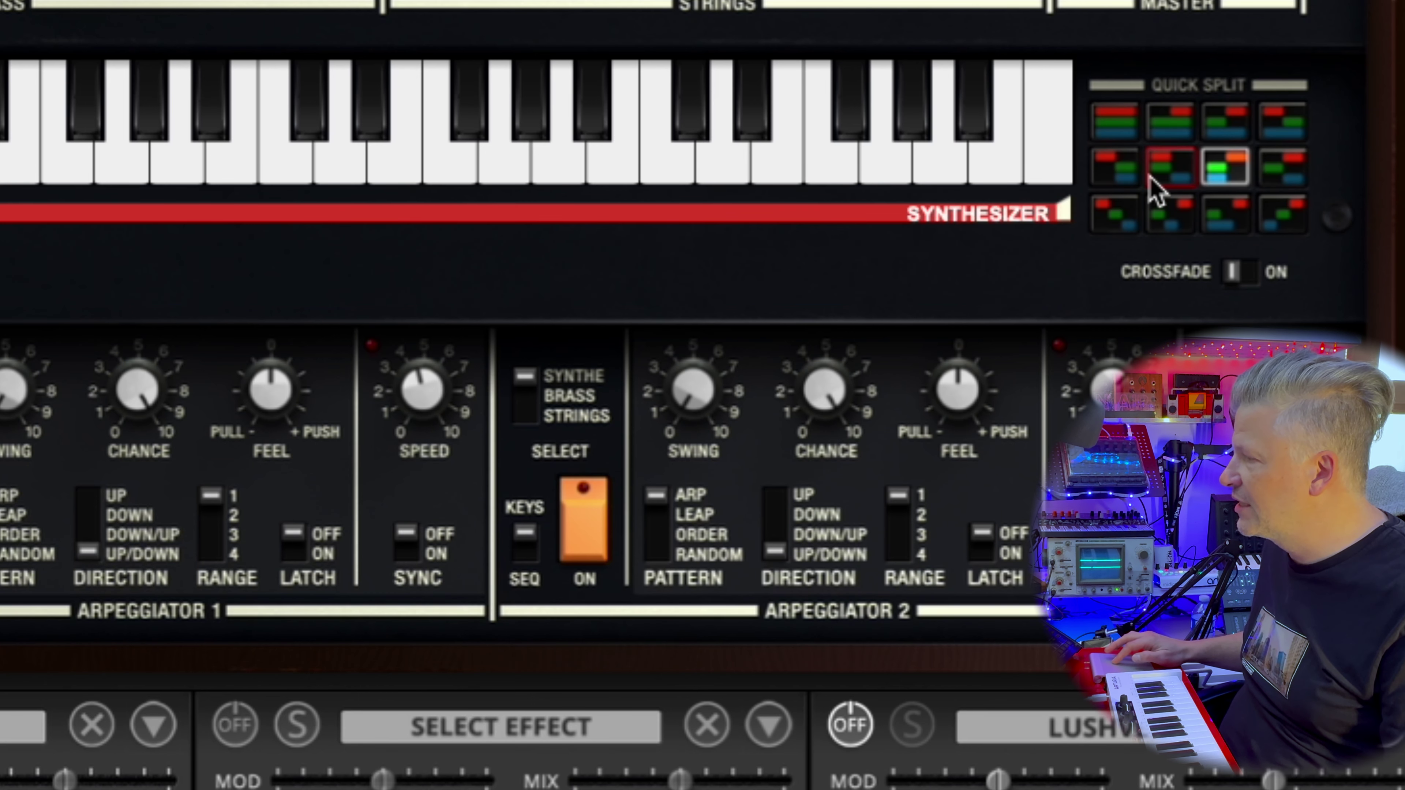
left_click(1112, 177)
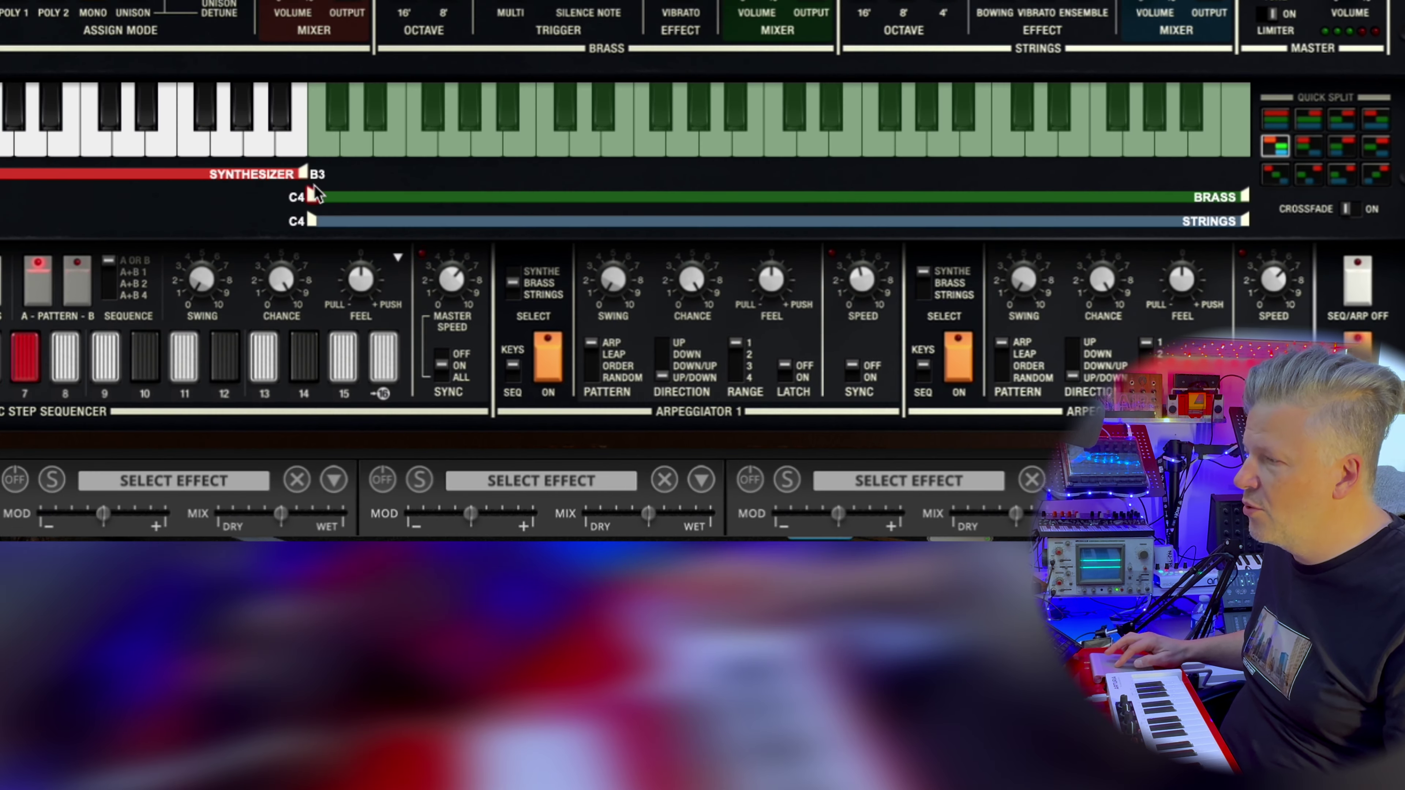
Step: Overlap the key ranges by starting the brass at F3 and extending the synthesizer up to E4
left_click_drag(311, 194, 185, 194)
left_click_drag(303, 173, 401, 170)
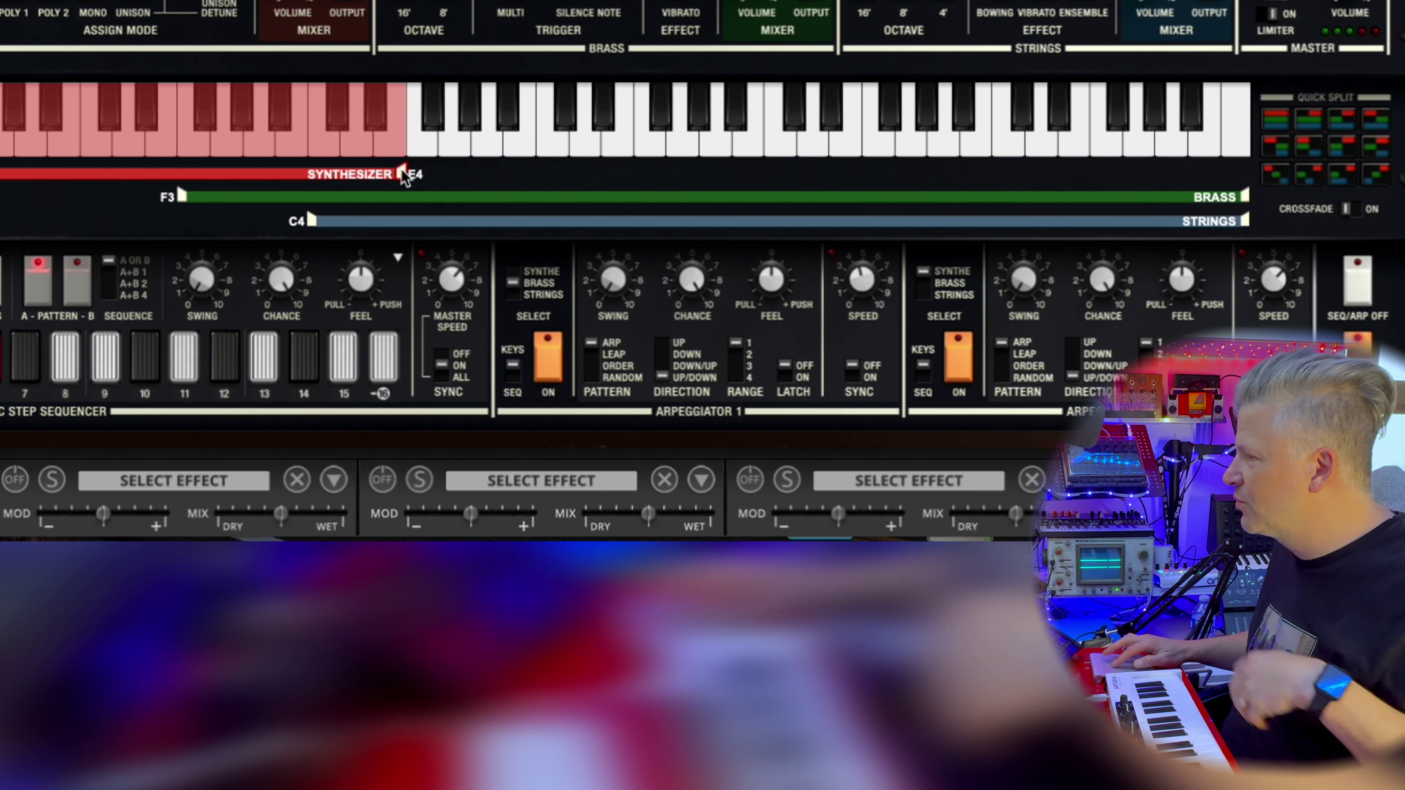
left_click(1346, 210)
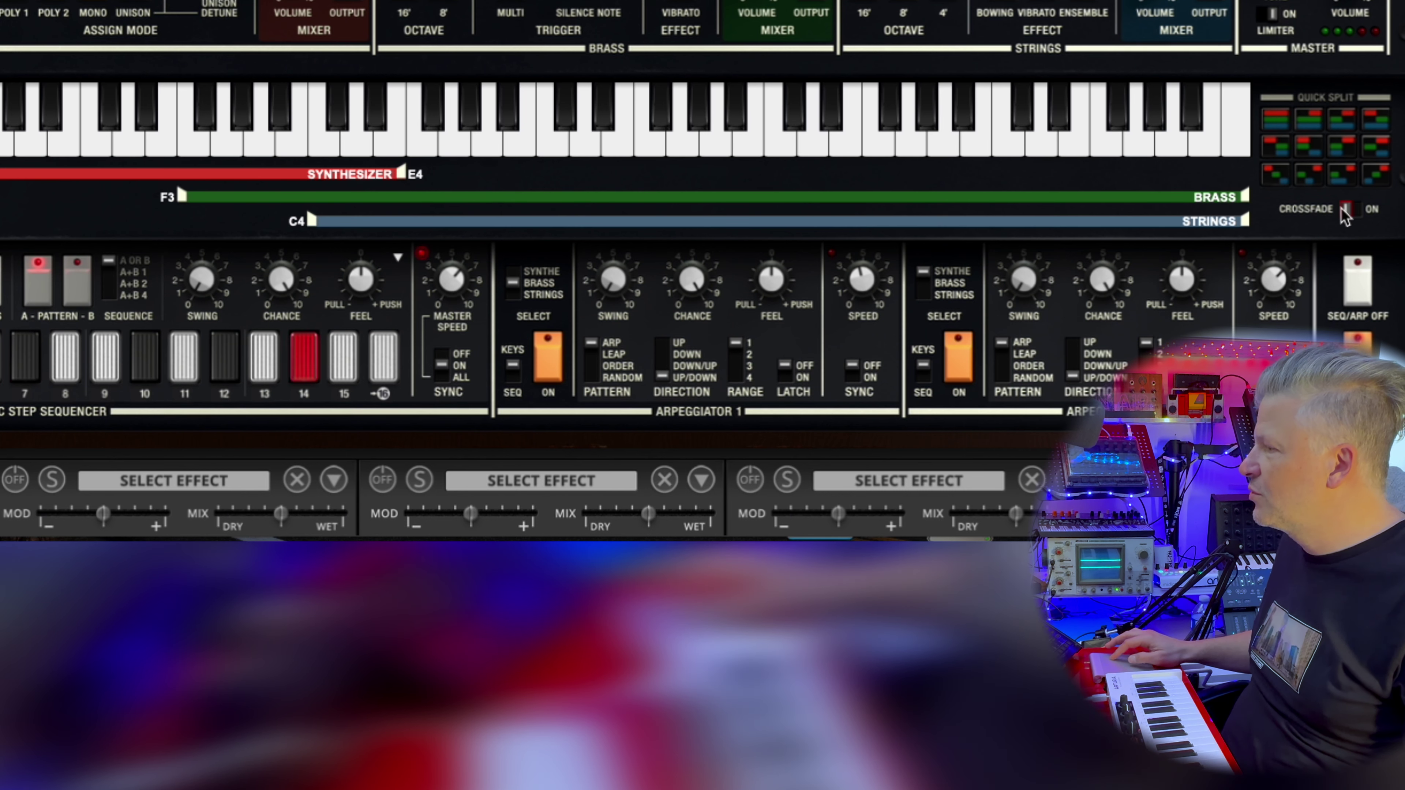
left_click_drag(1343, 209, 1348, 212)
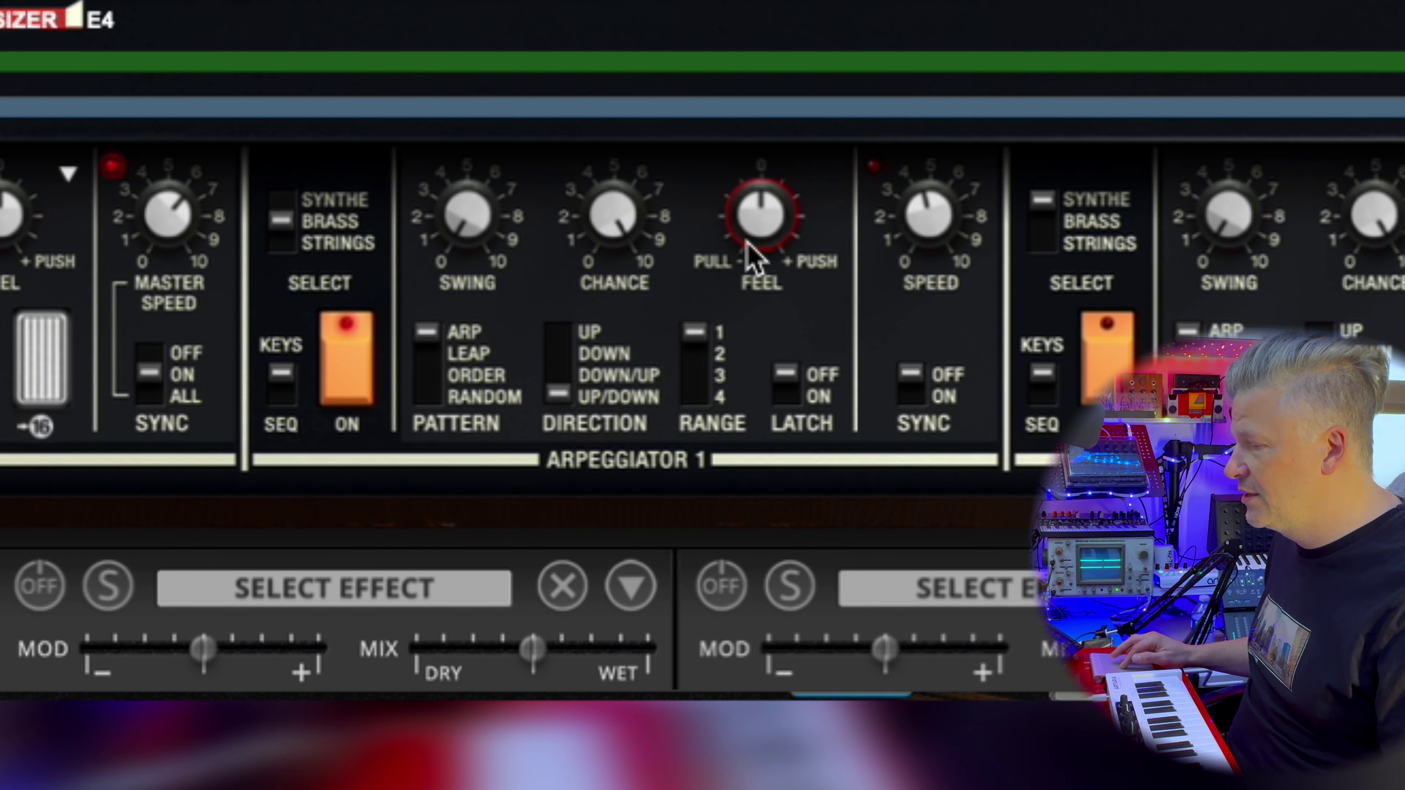
Step: View the polyphonic step sequencer's pattern options, including the transpose, clear and copy commands
mouse_move(762, 248)
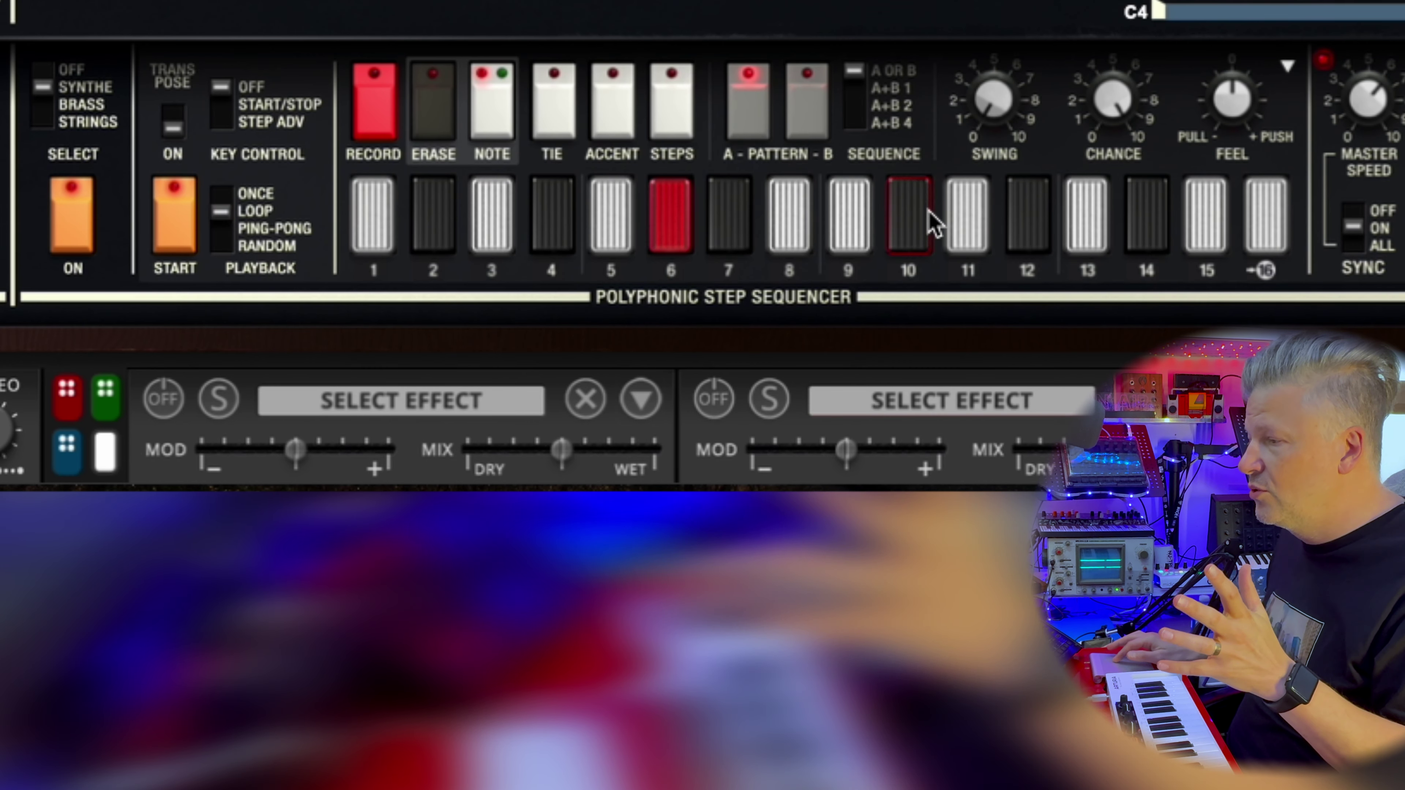
left_click(1287, 66)
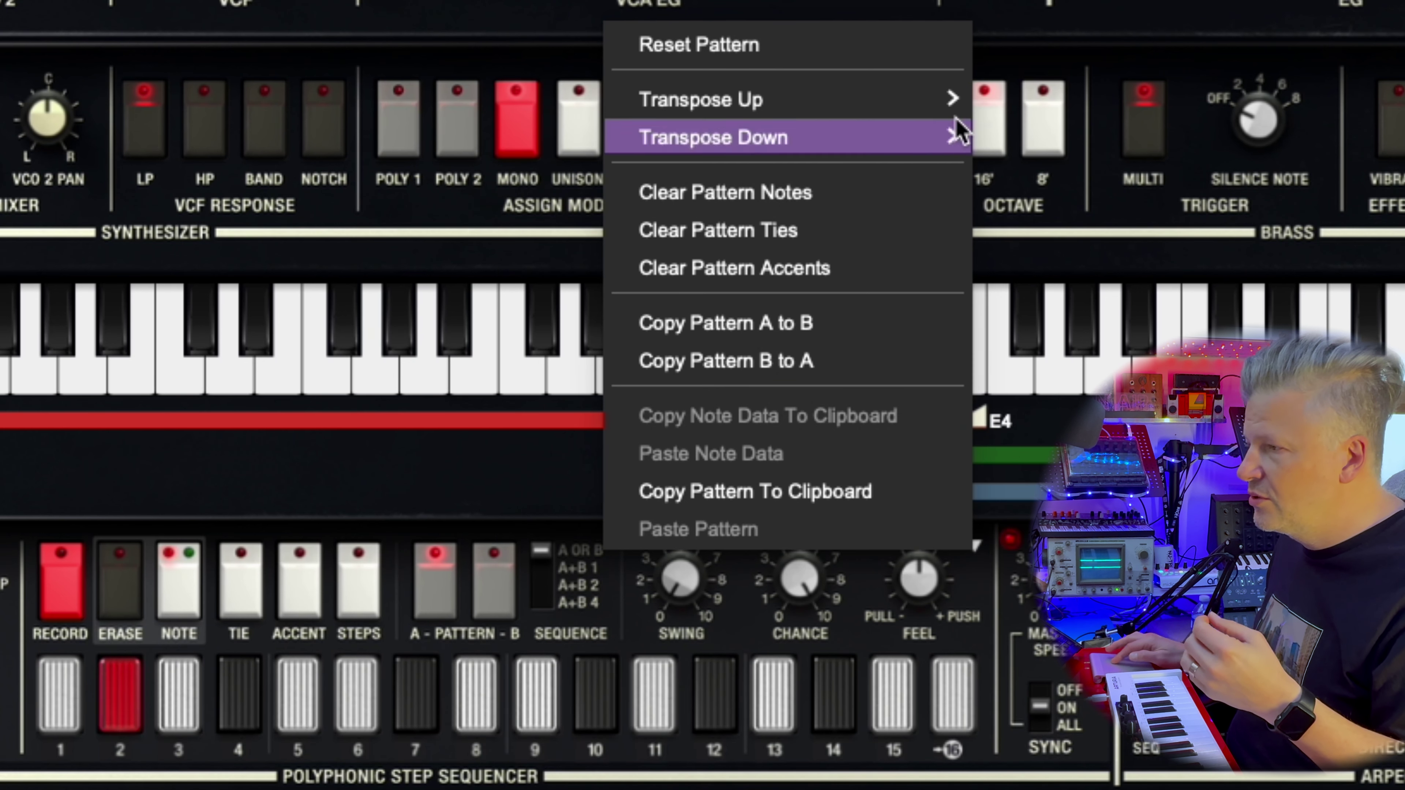
left_click(941, 595)
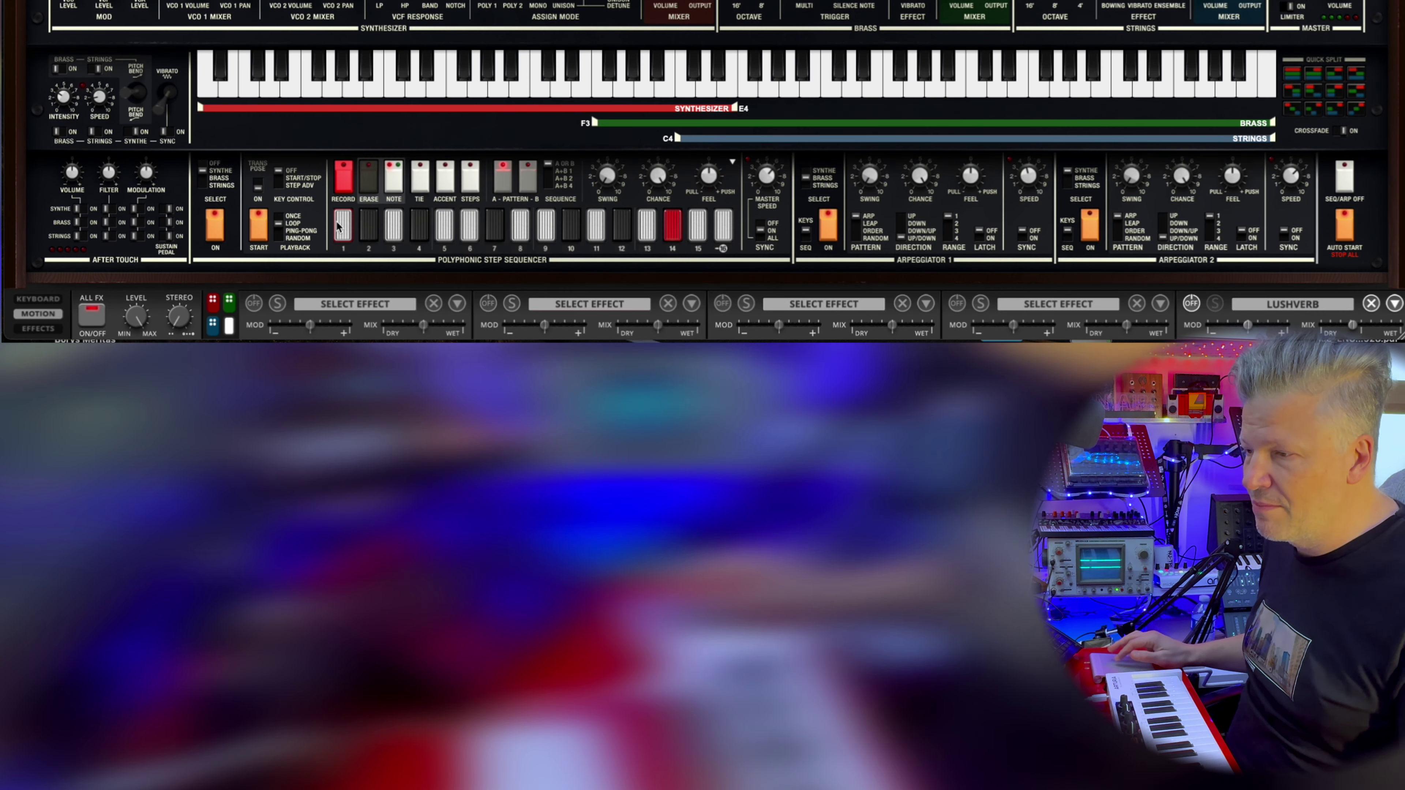
Step: Show the effects section and examine the effect chains of the brass, strings, synthesizer and global sections
left_click(34, 314)
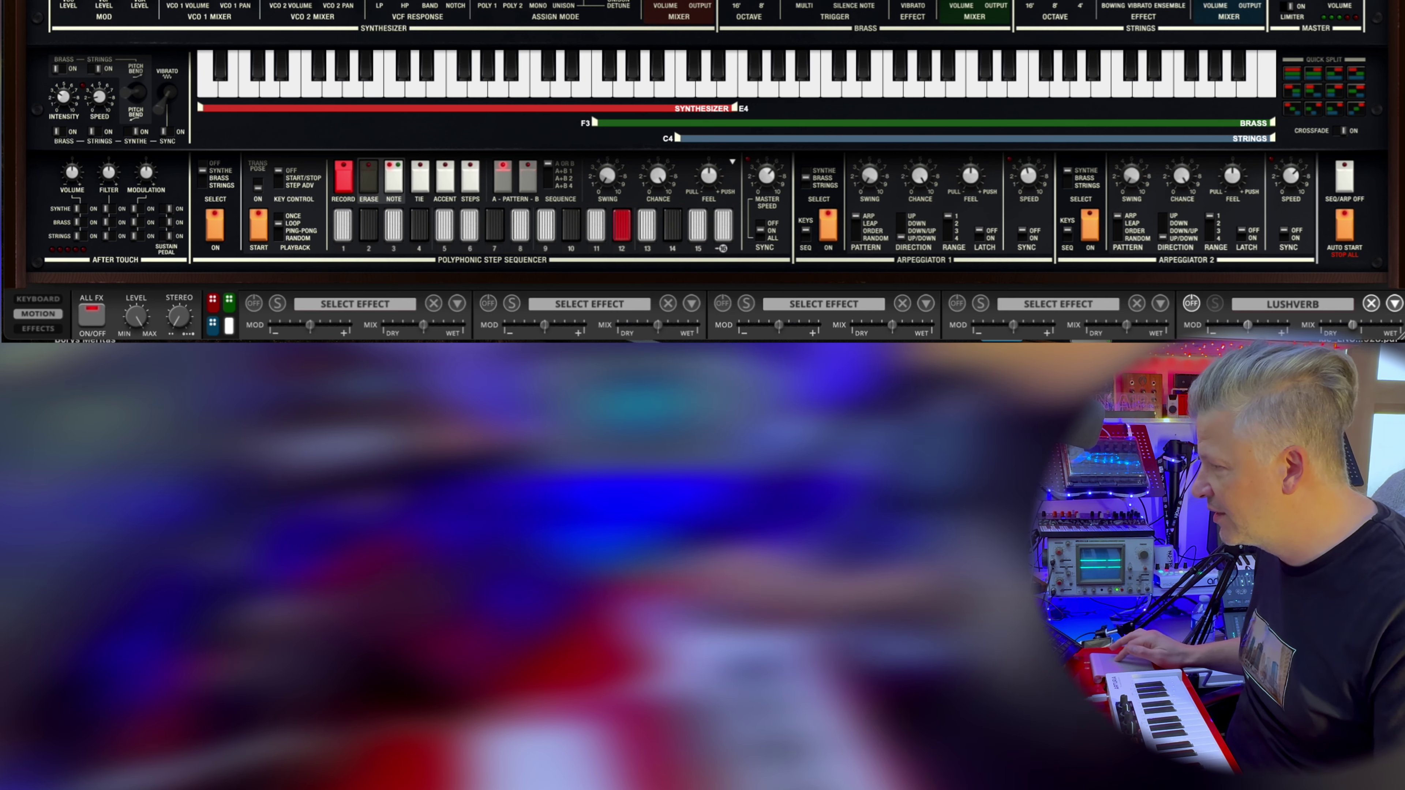
left_click(26, 331)
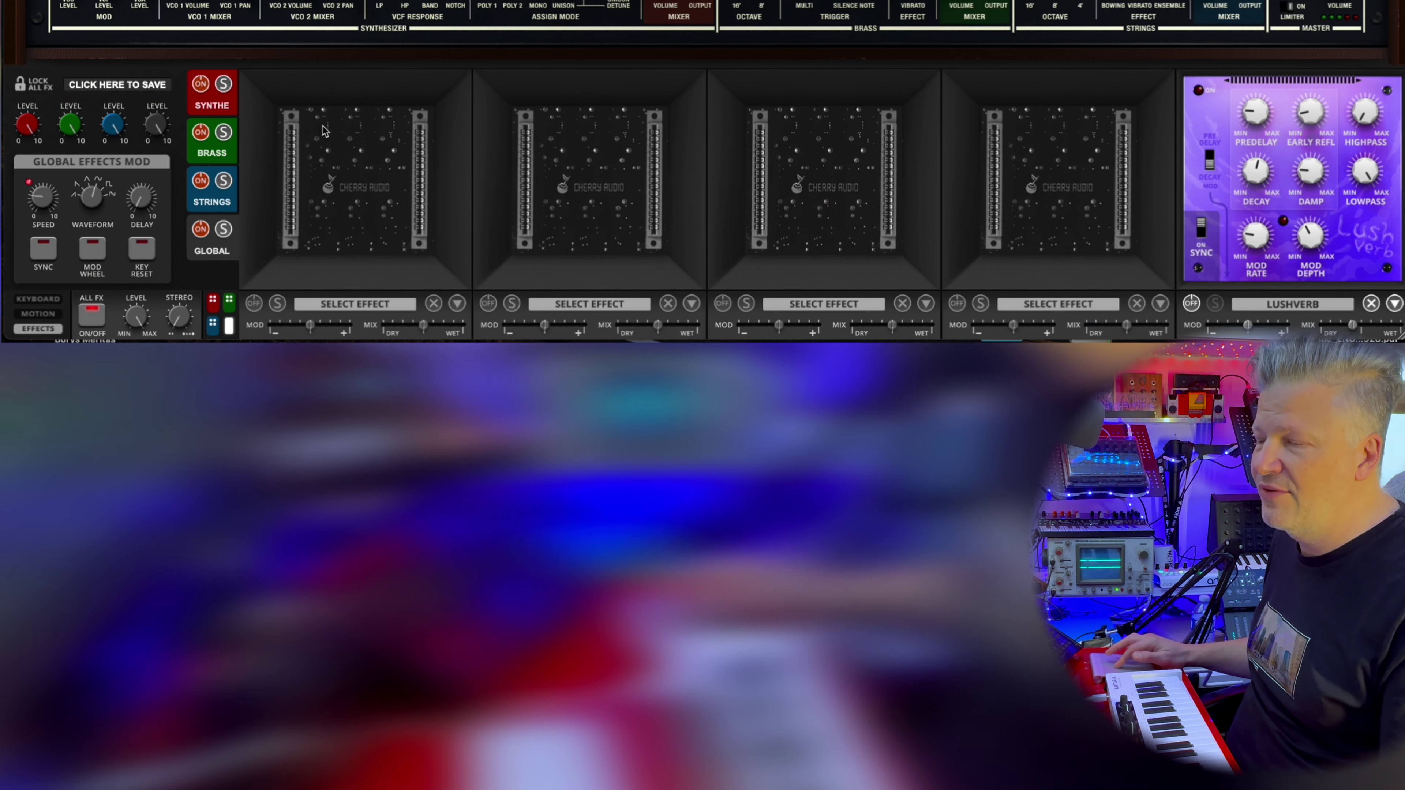
left_click(212, 156)
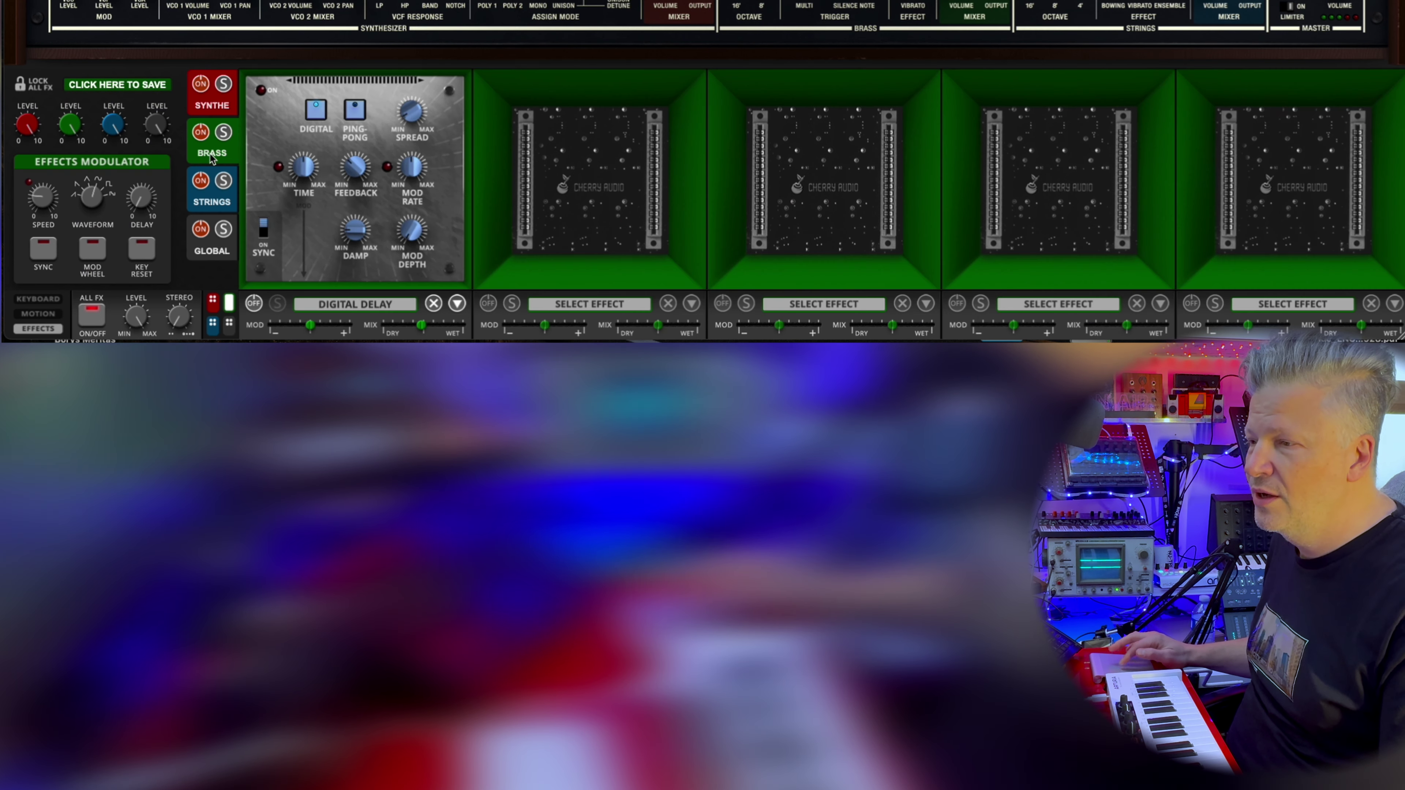
left_click(213, 194)
left_click(212, 246)
left_click(210, 103)
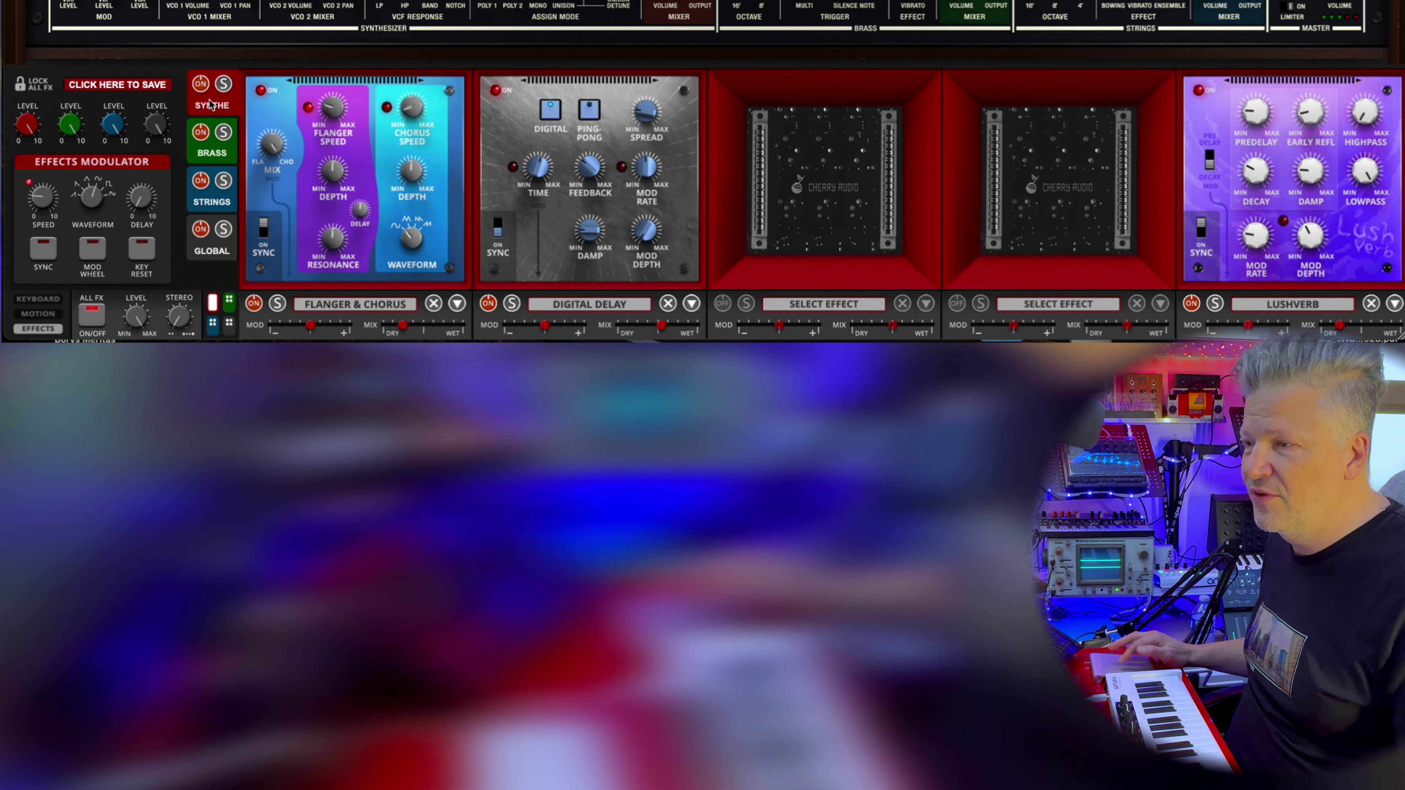
left_click(210, 157)
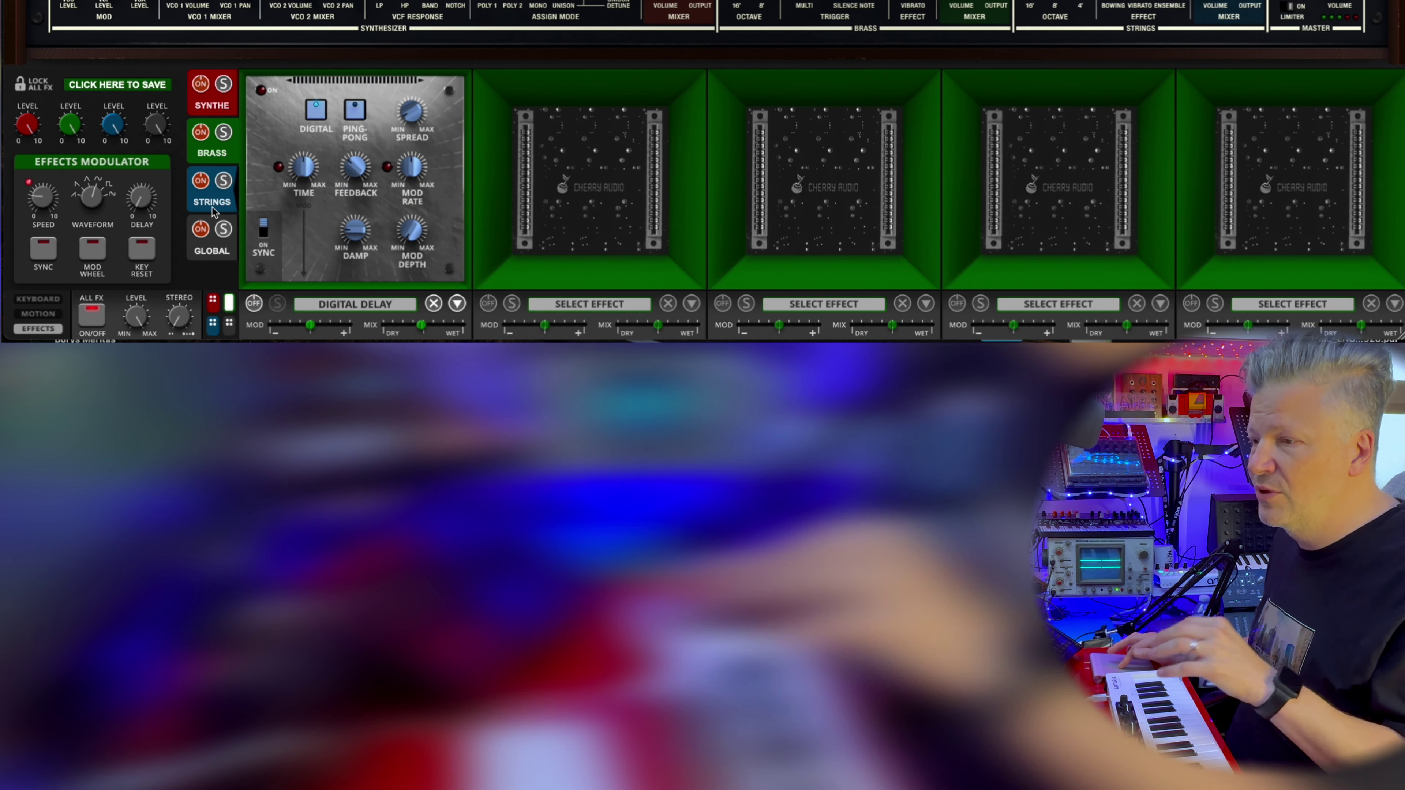
left_click(212, 208)
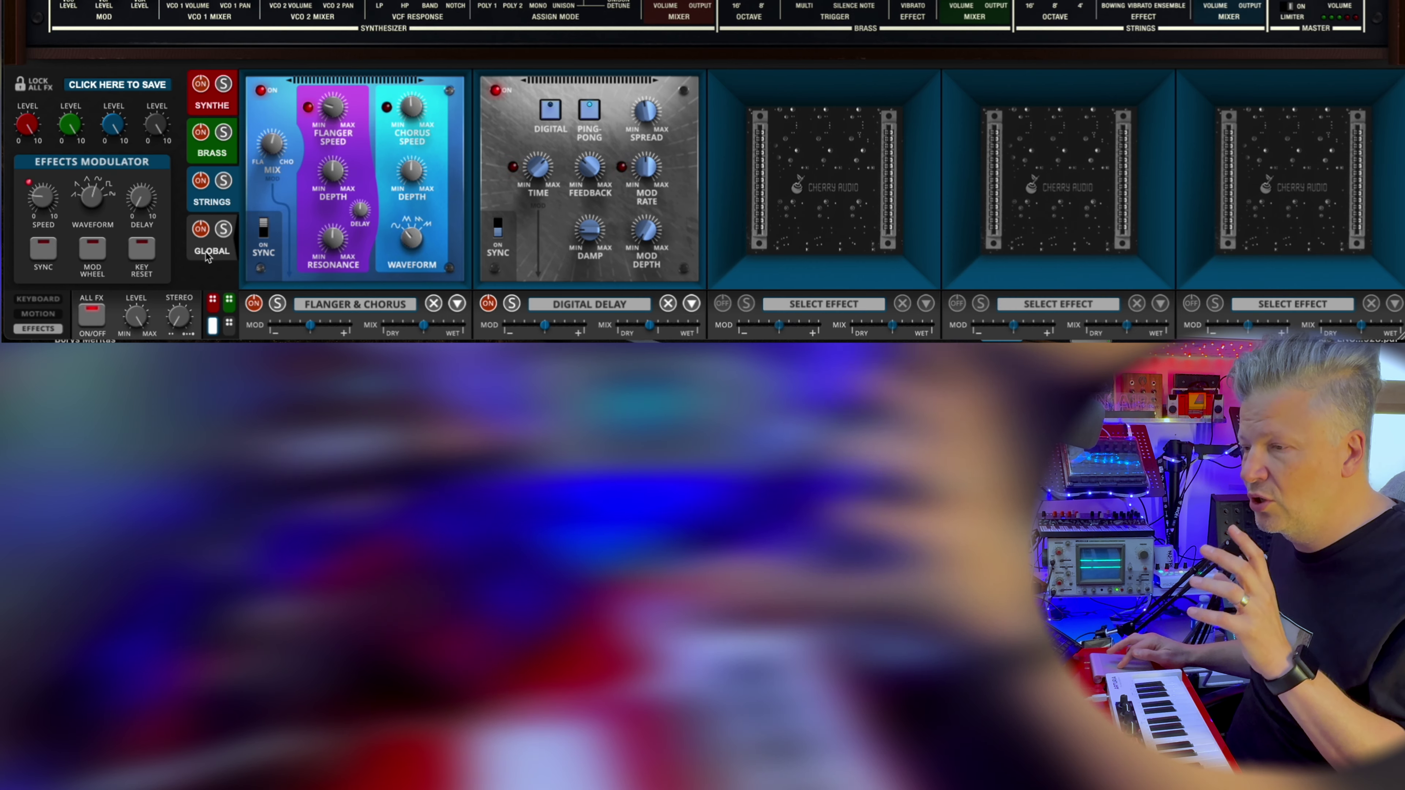
left_click(207, 255)
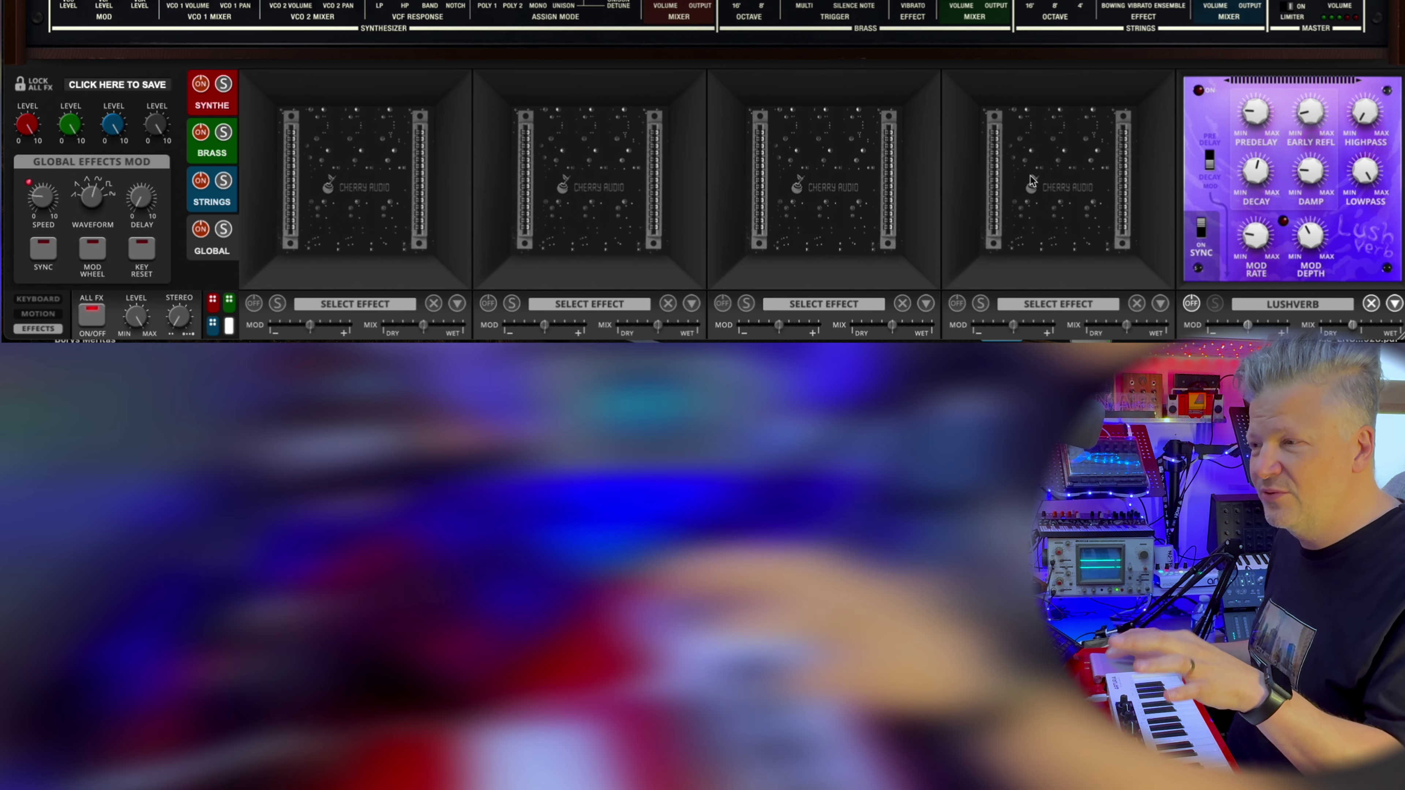
Step: Replace the Flanger & Chorus in the synthesizer's effect chain with Tape Echo and set the echo to Mode 7
left_click(205, 108)
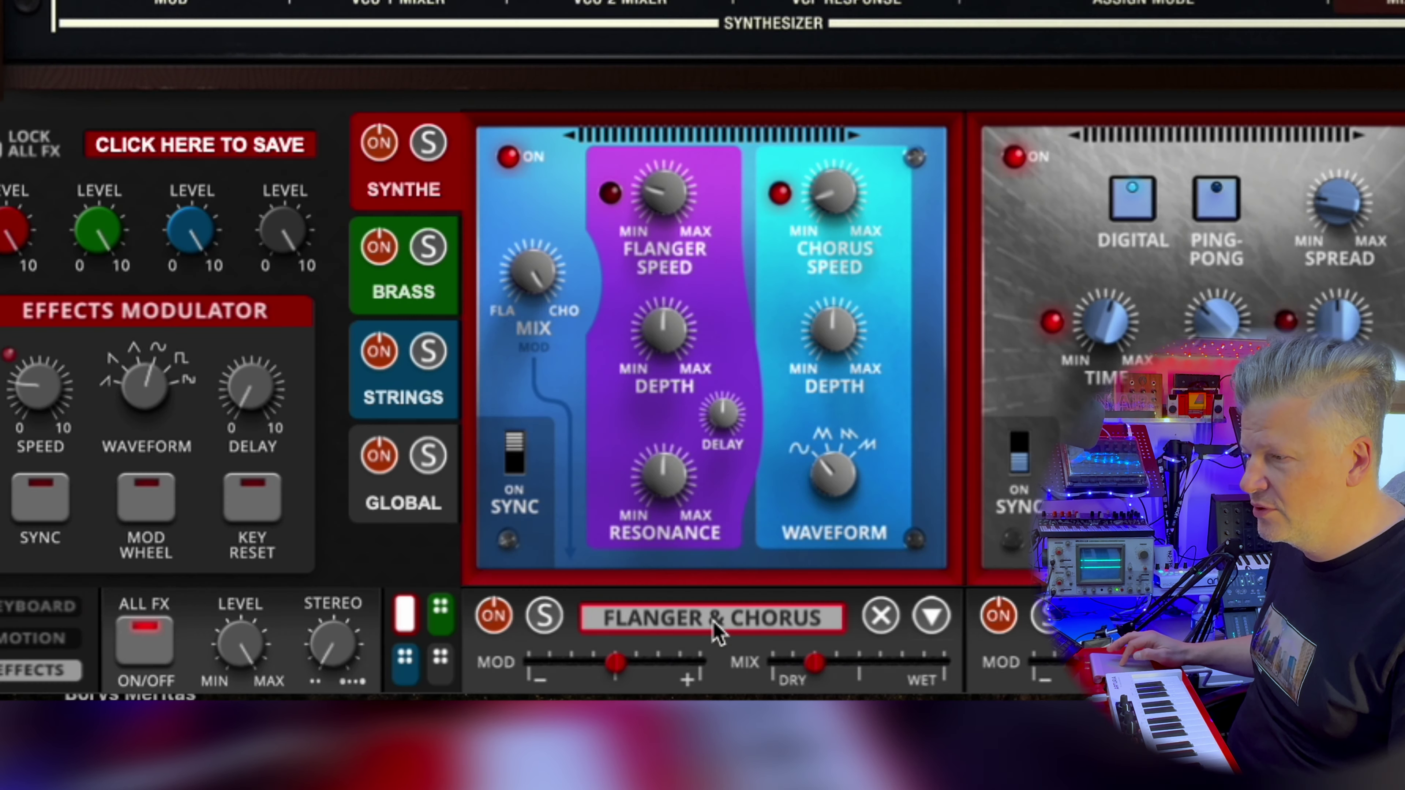
left_click(357, 304)
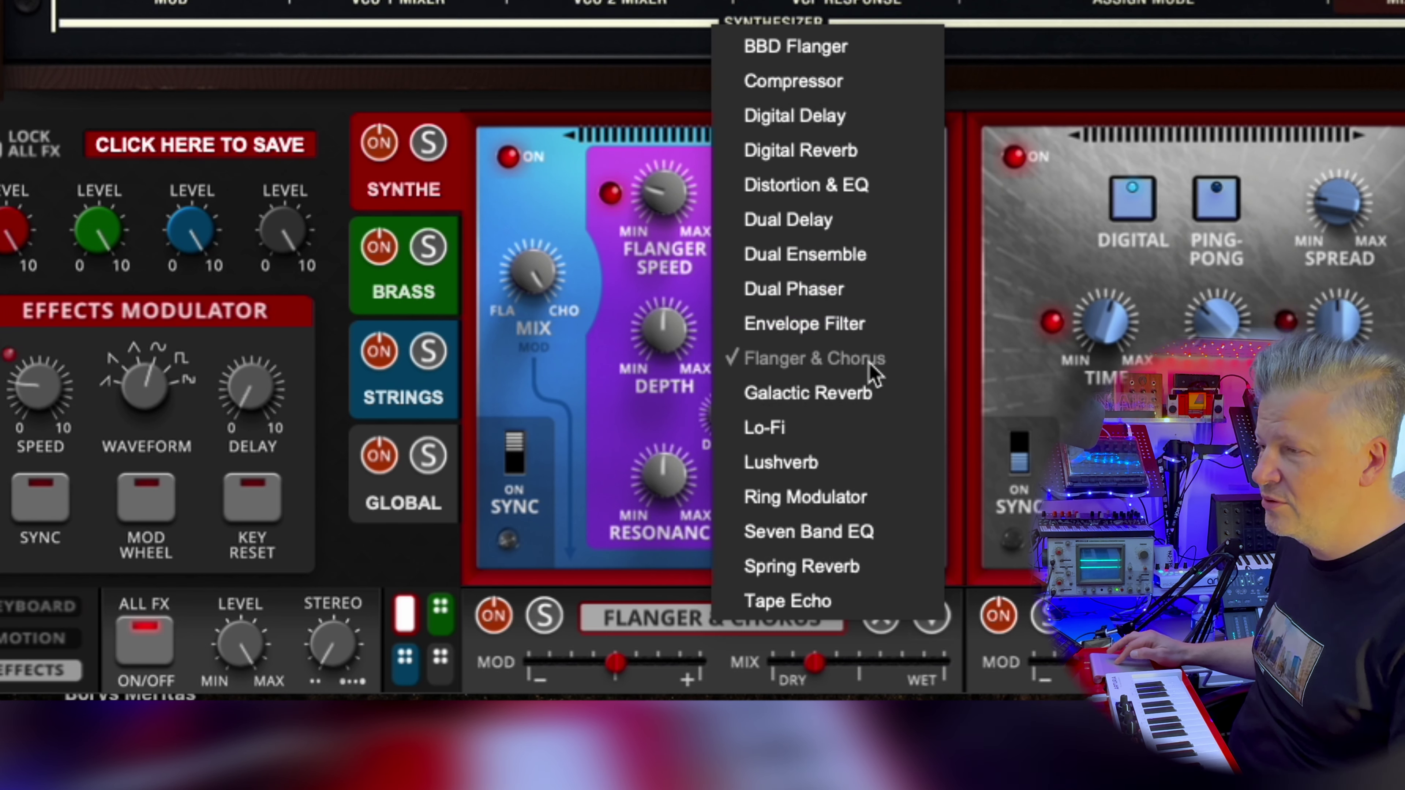
left_click(818, 606)
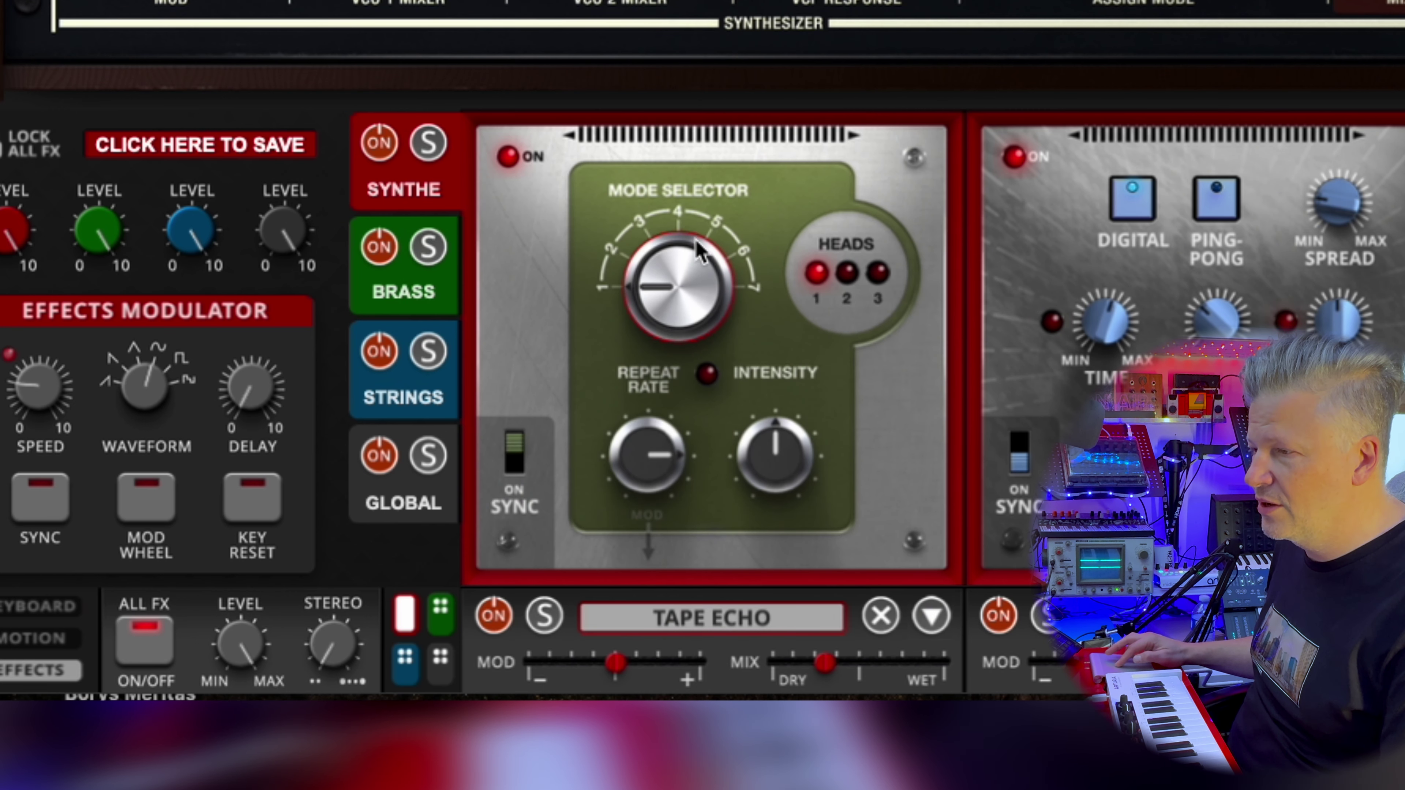
left_click_drag(667, 296, 771, 66)
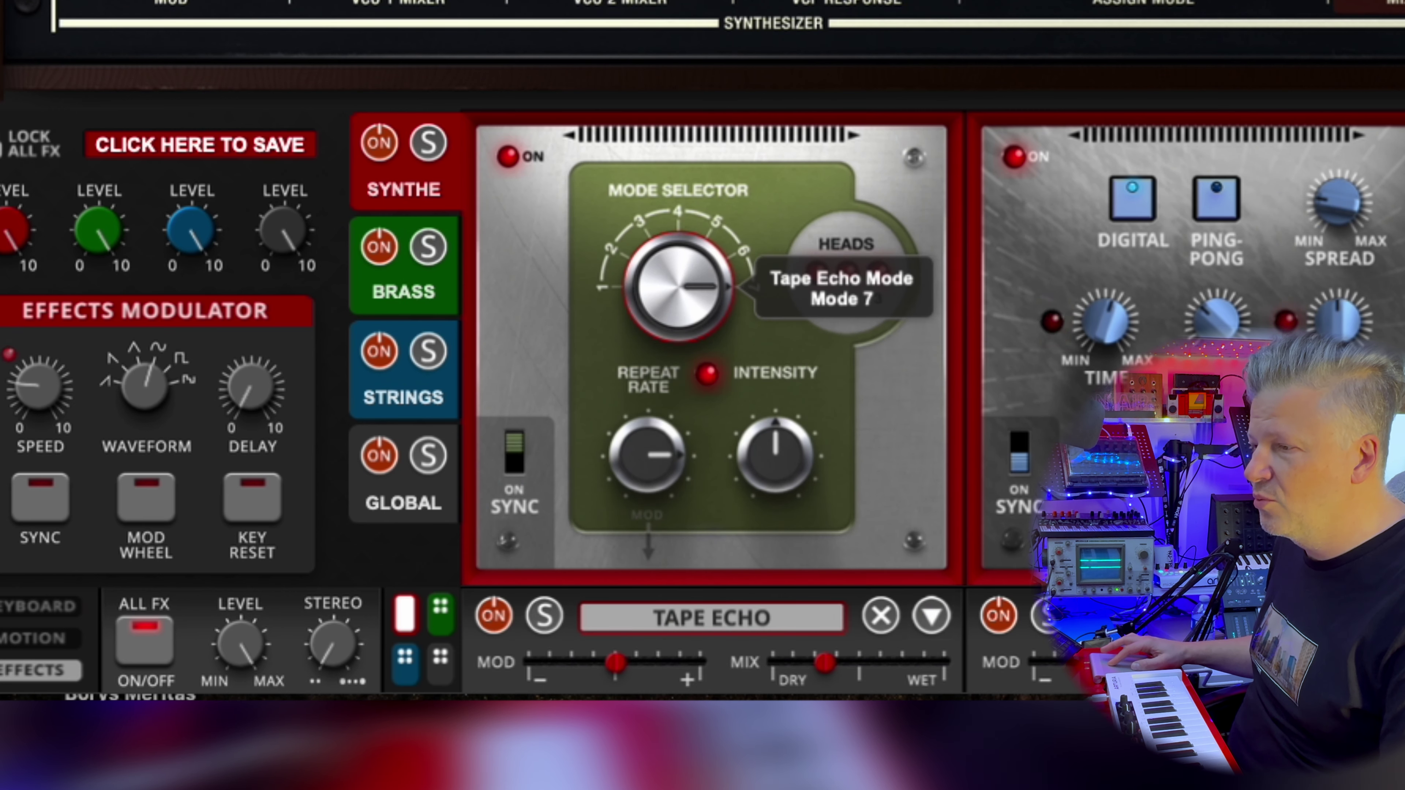
left_click_drag(783, 473, 894, 520)
Step: Replace the Tape Echo in the synthesizer's first effect slot with the Seven Band EQ
left_click(827, 622)
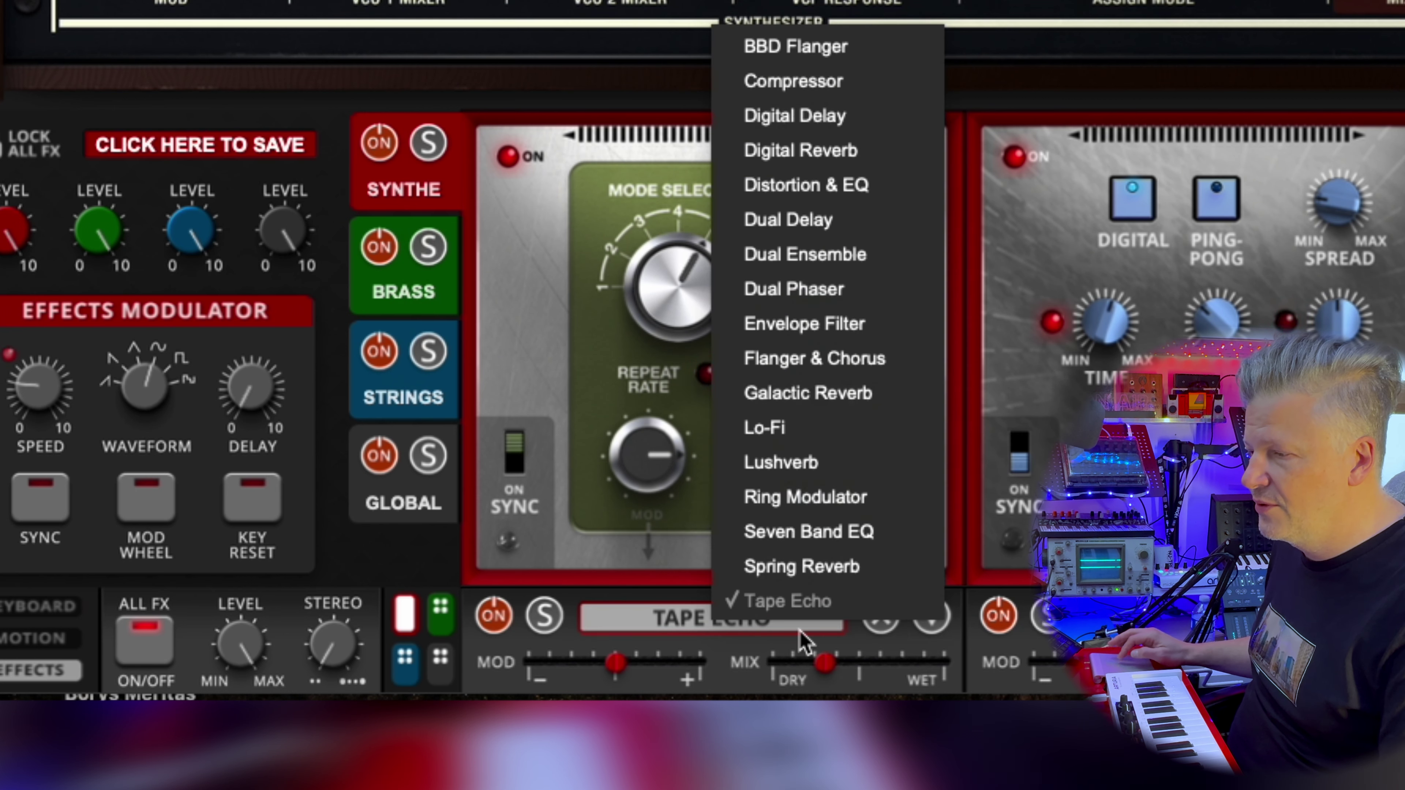
left_click(808, 566)
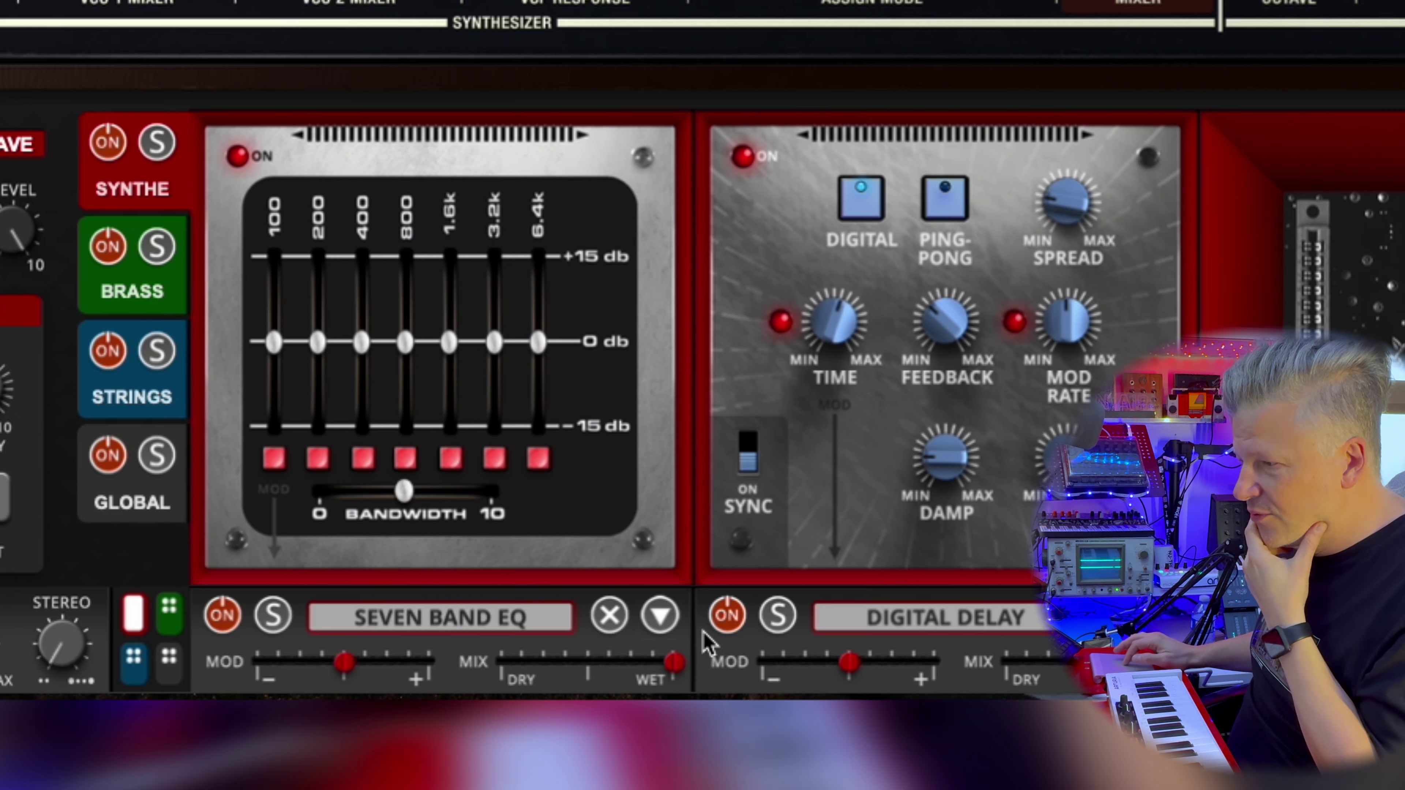
Step: View the Seven Band EQ's options for copying or moving the effect or the whole chain to other sections
left_click(652, 616)
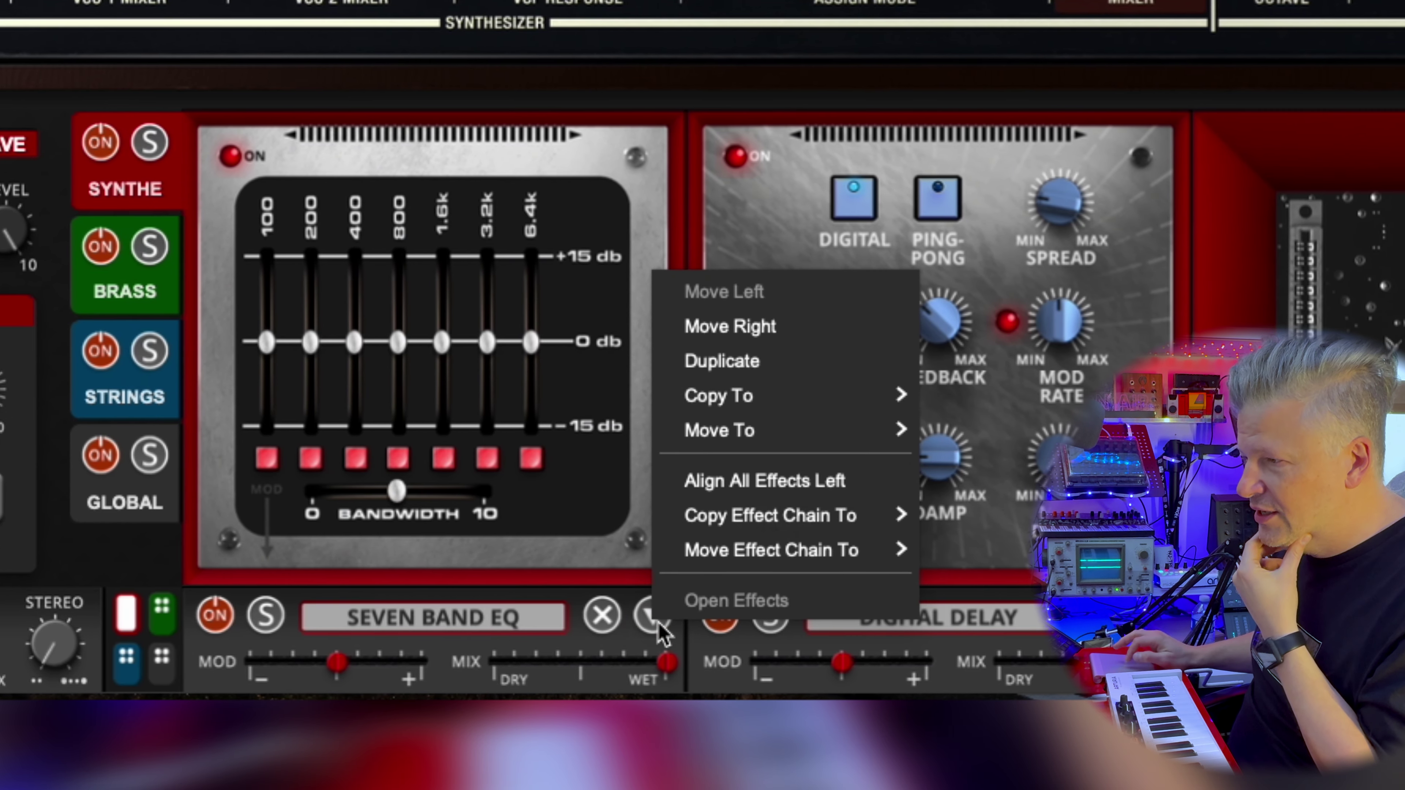
mouse_move(713, 409)
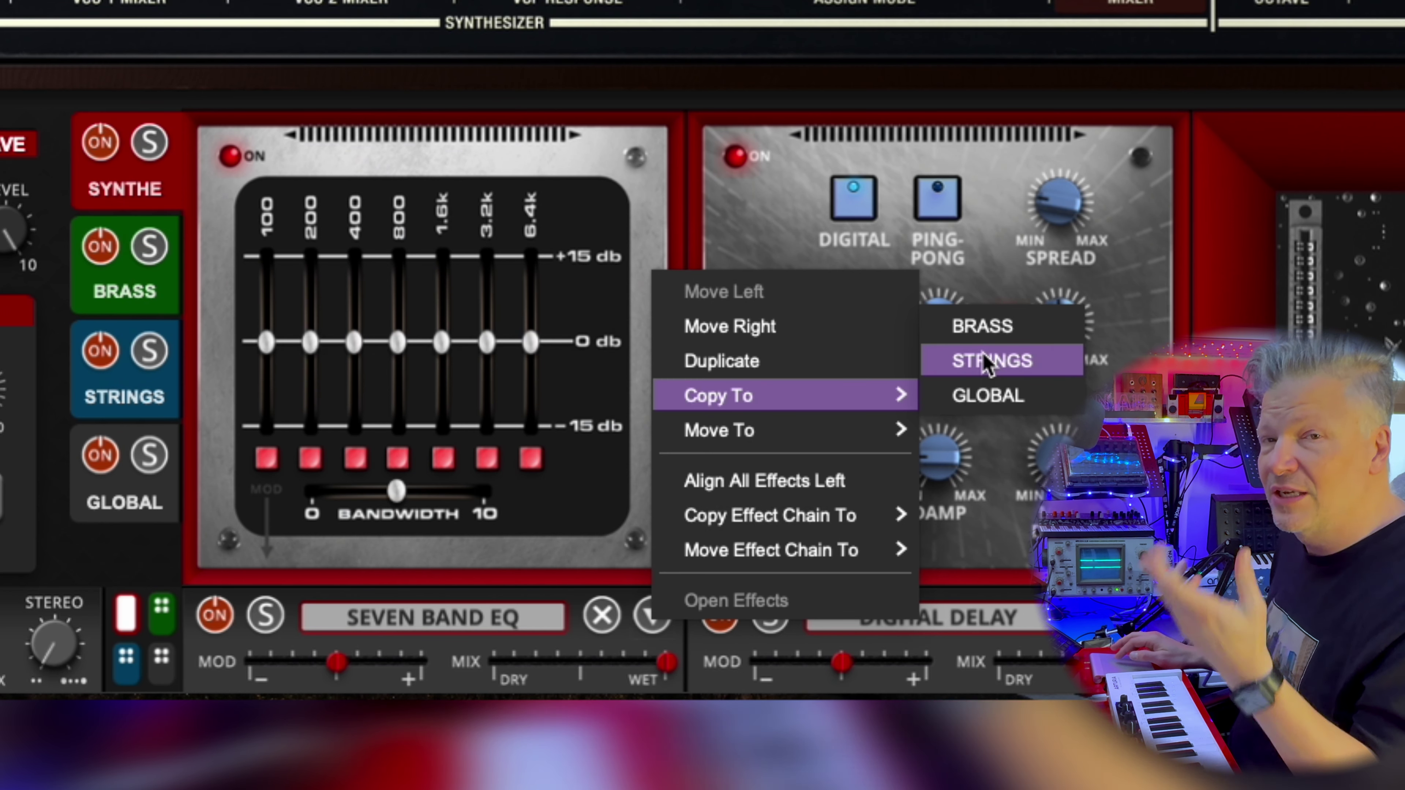
mouse_move(813, 443)
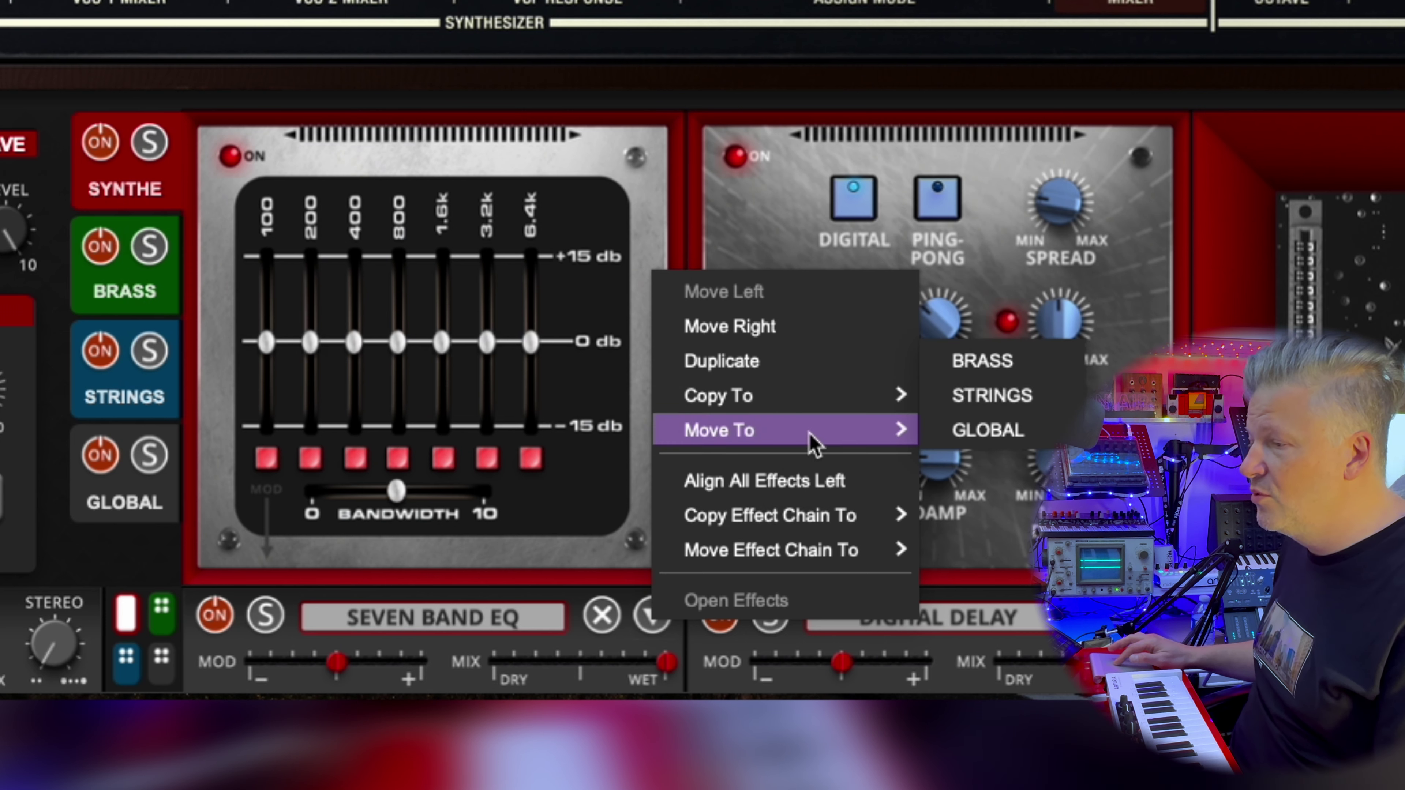
mouse_move(819, 515)
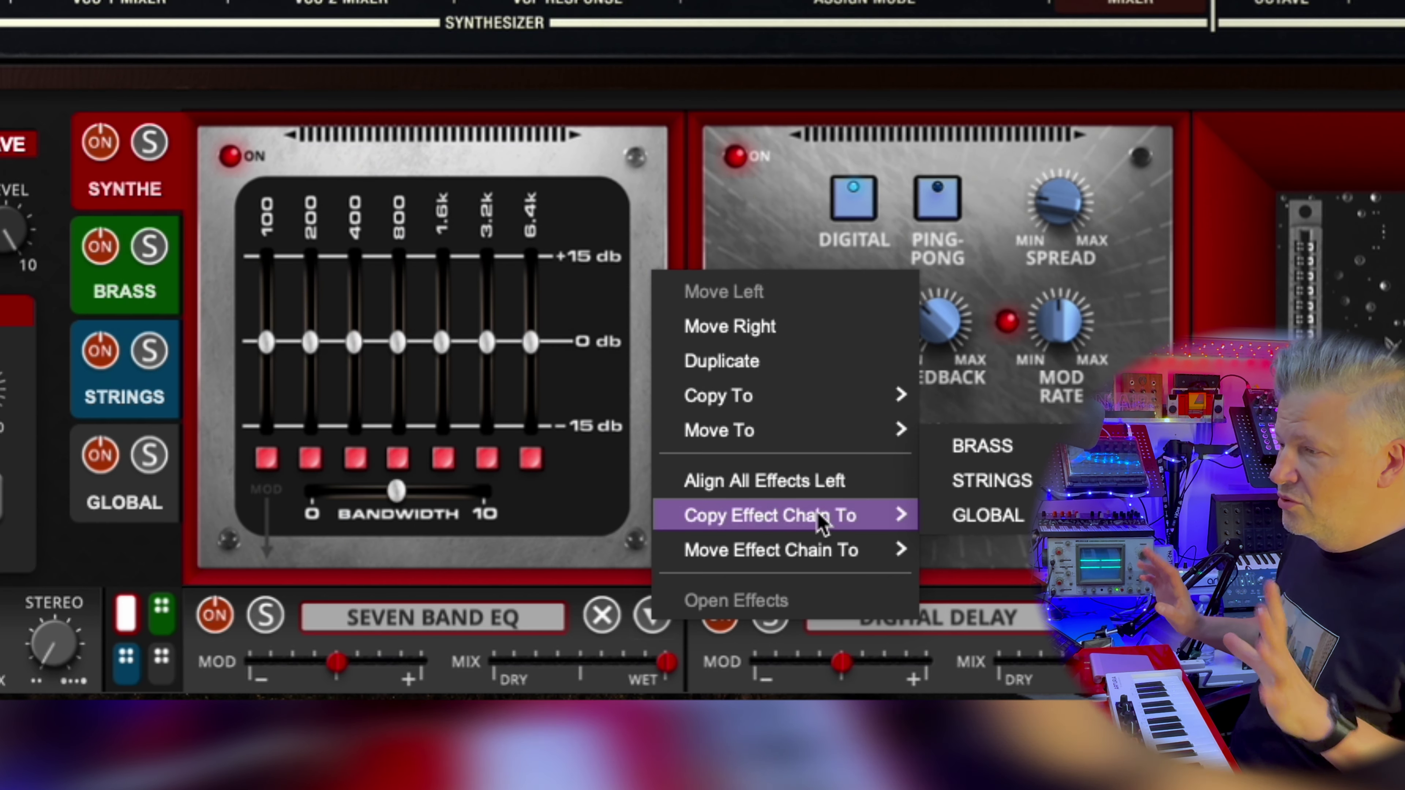
left_click(897, 137)
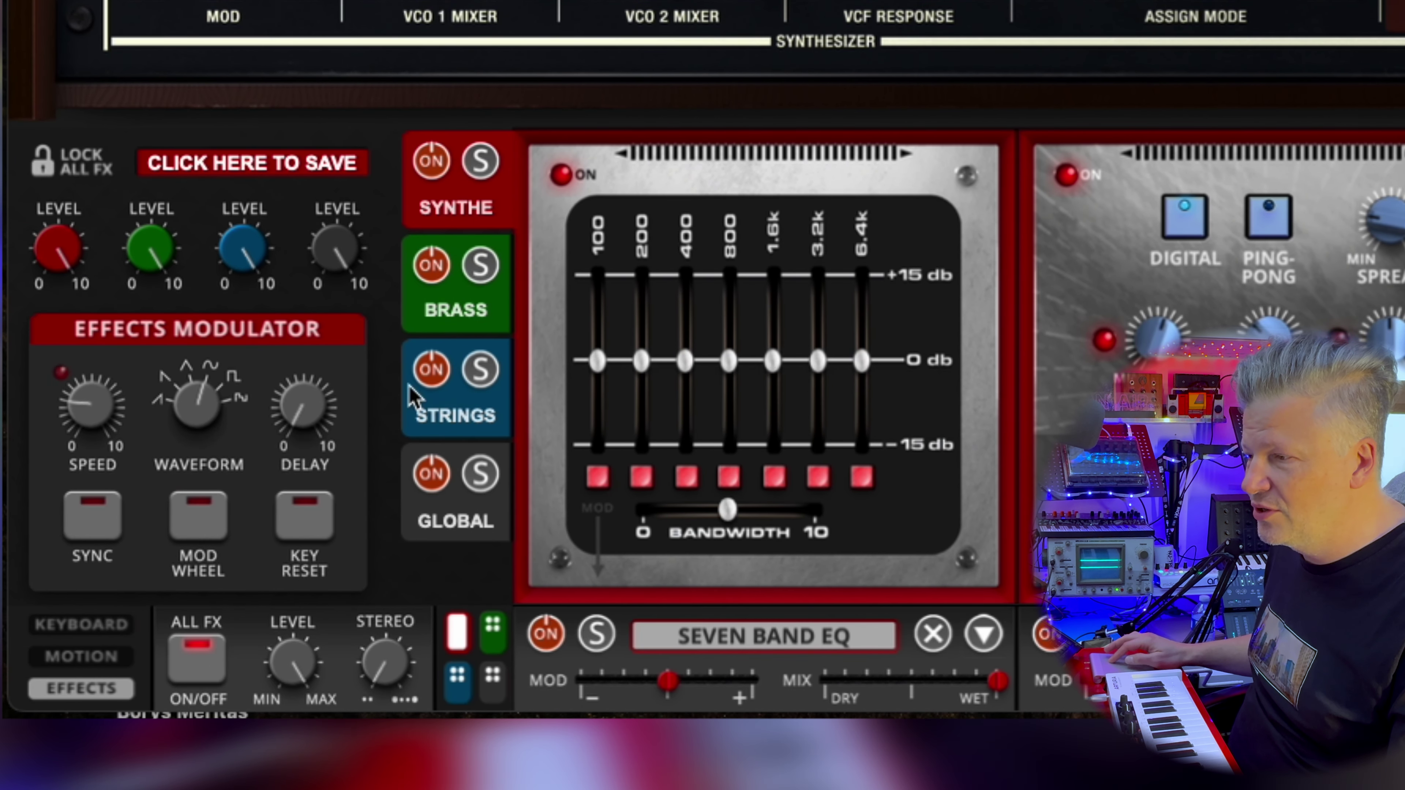
Step: Raise the Seven Band EQ's modulation amount to about halfway towards the positive maximum
left_click_drag(670, 697, 781, 704)
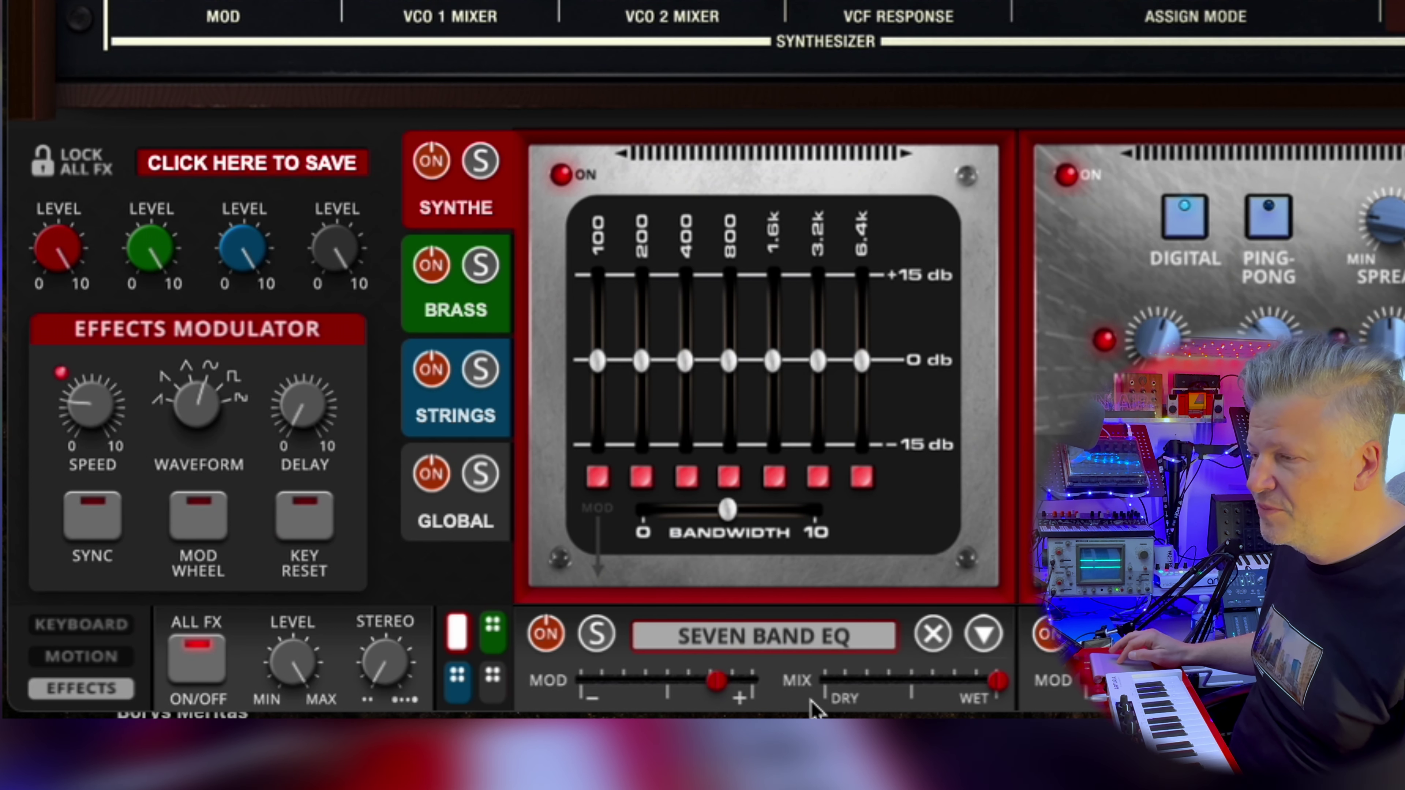
Step: Nudge the Seven Band EQ's modulation amount slightly further towards the positive side
mouse_move(715, 680)
left_mouse_down()
mouse_move(777, 694)
mouse_move(470, 652)
mouse_move(719, 678)
left_mouse_up()
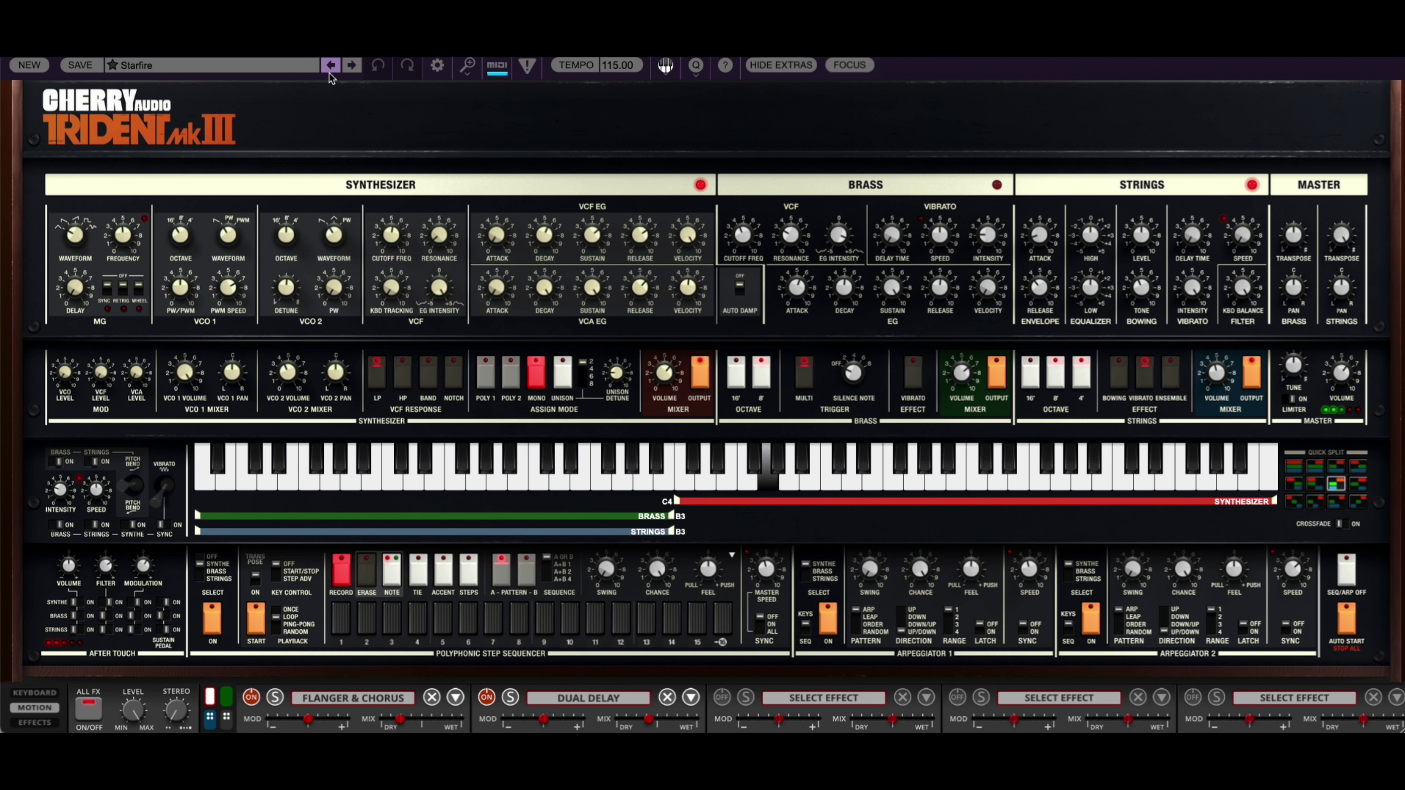
Step: Step back through the presets to Stacked Filter Swells and Solitude to audition them
left_click(331, 71)
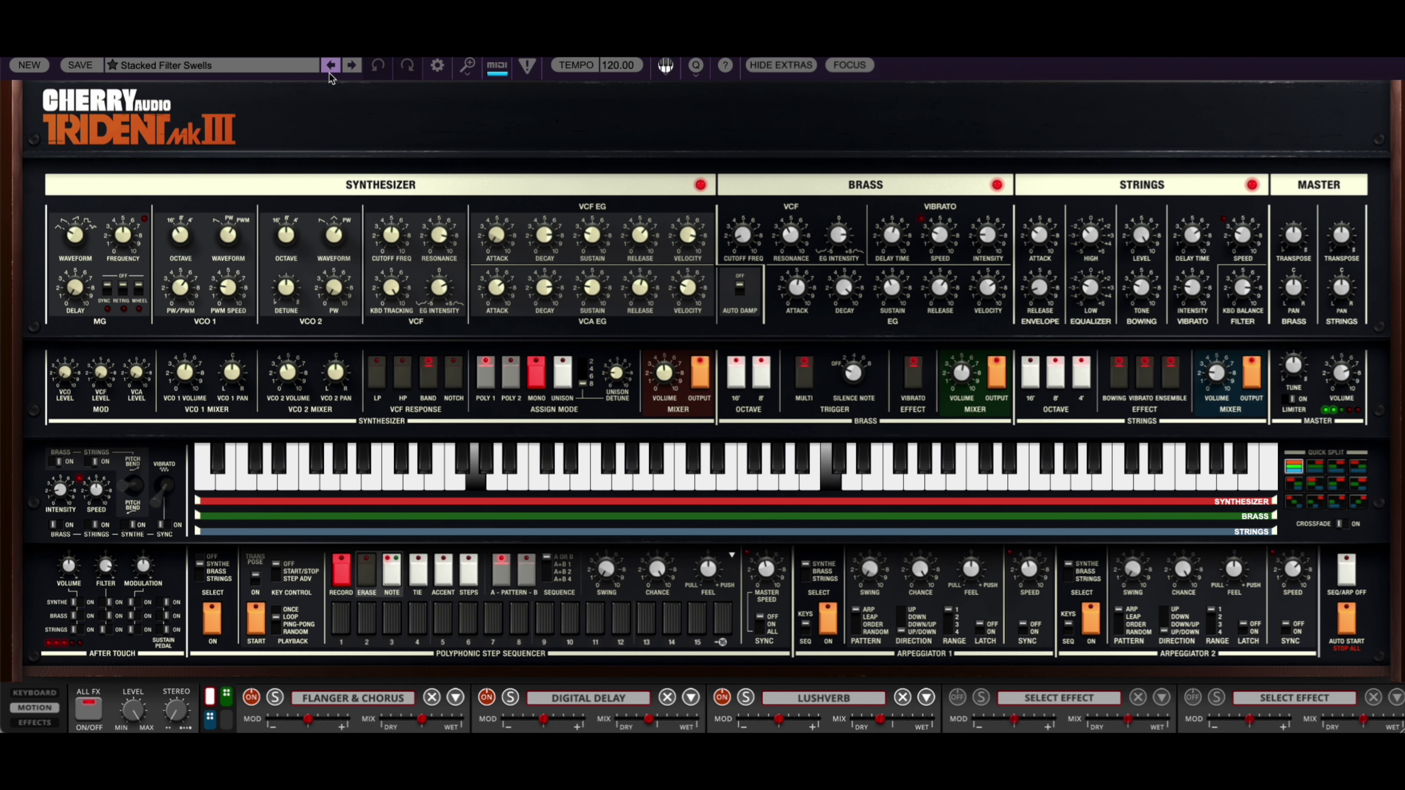
left_click(330, 72)
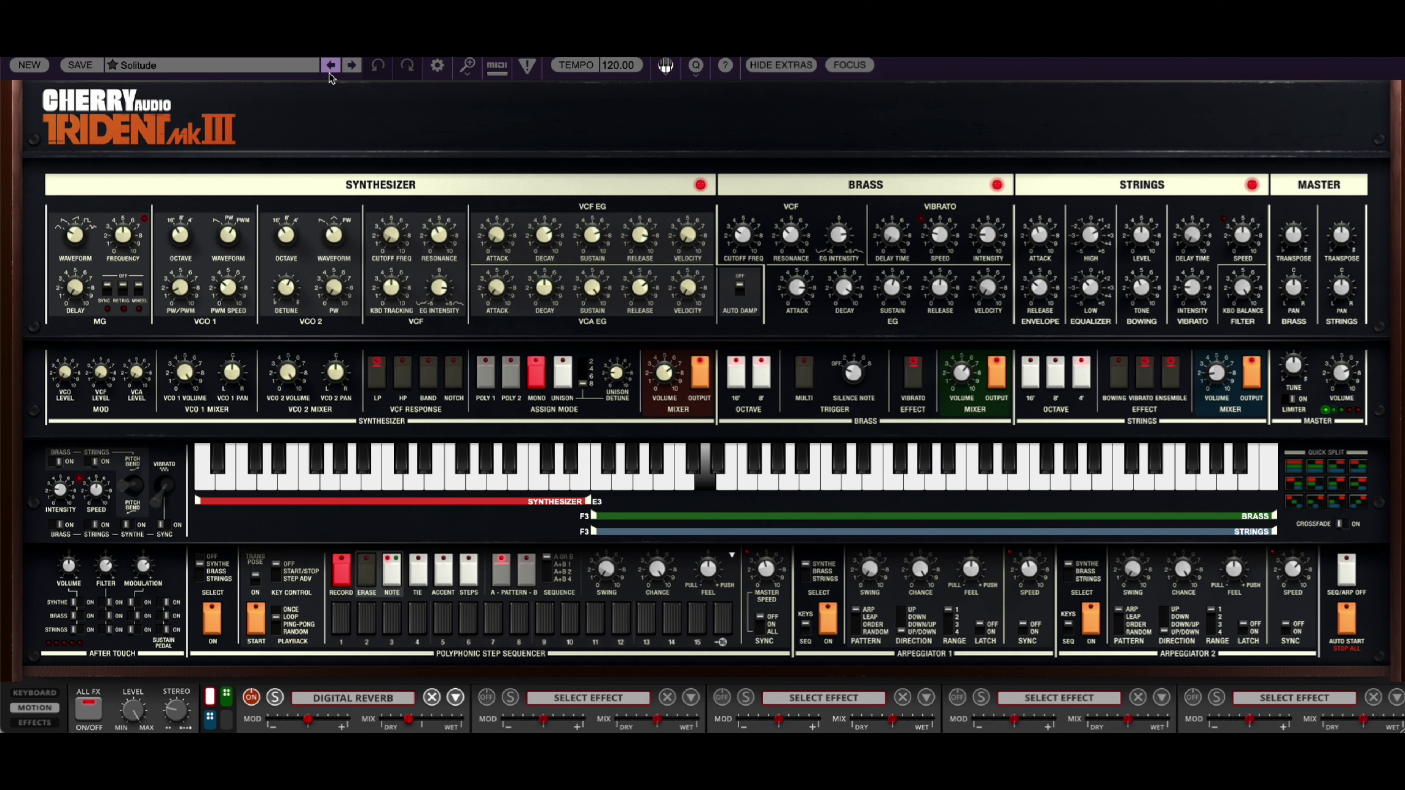
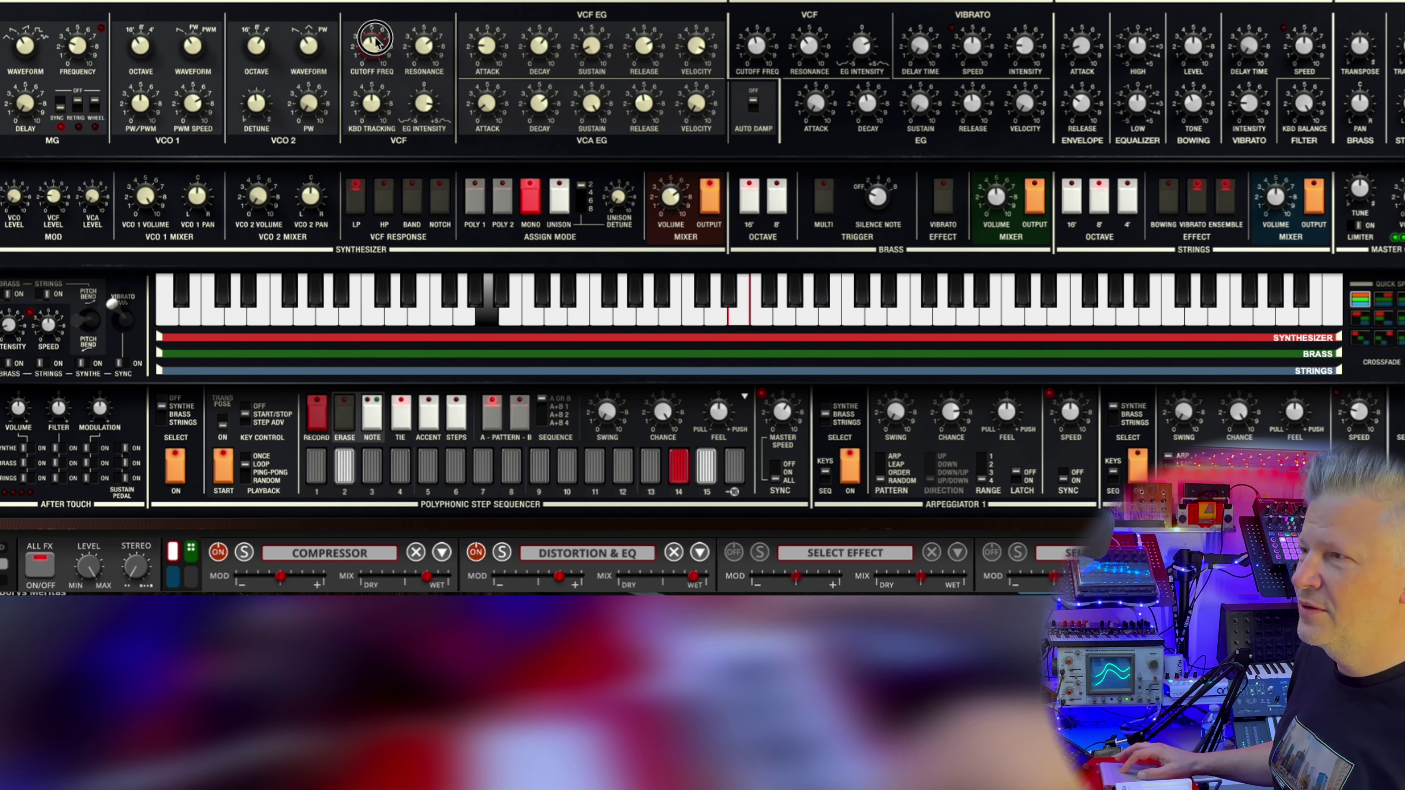
Step: Raise the step sequencer's Chance and open the synthesizer's VCF cutoff frequency fully
mouse_move(371, 46)
left_mouse_down()
mouse_move(376, 62)
mouse_move(376, 43)
left_mouse_up()
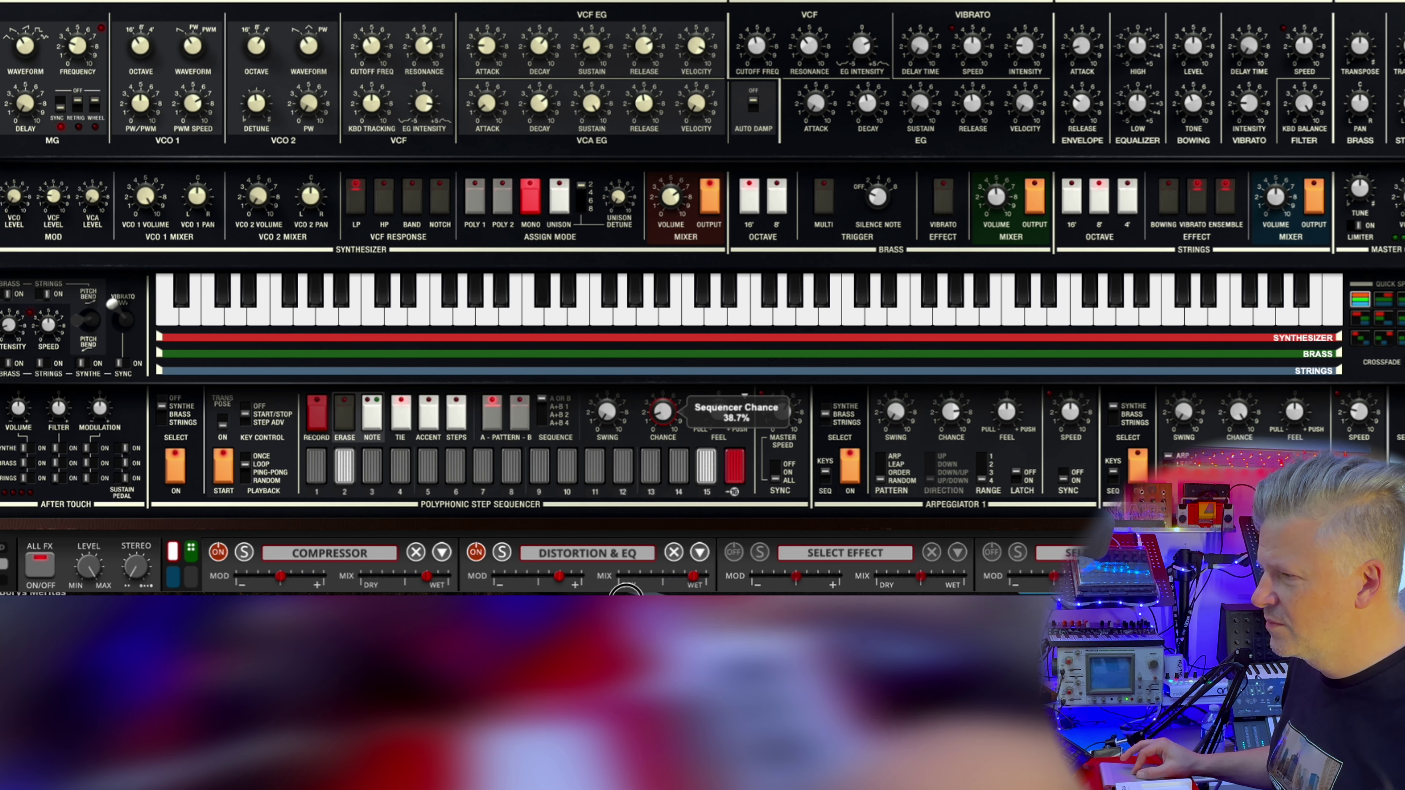
left_click_drag(625, 592, 675, 431)
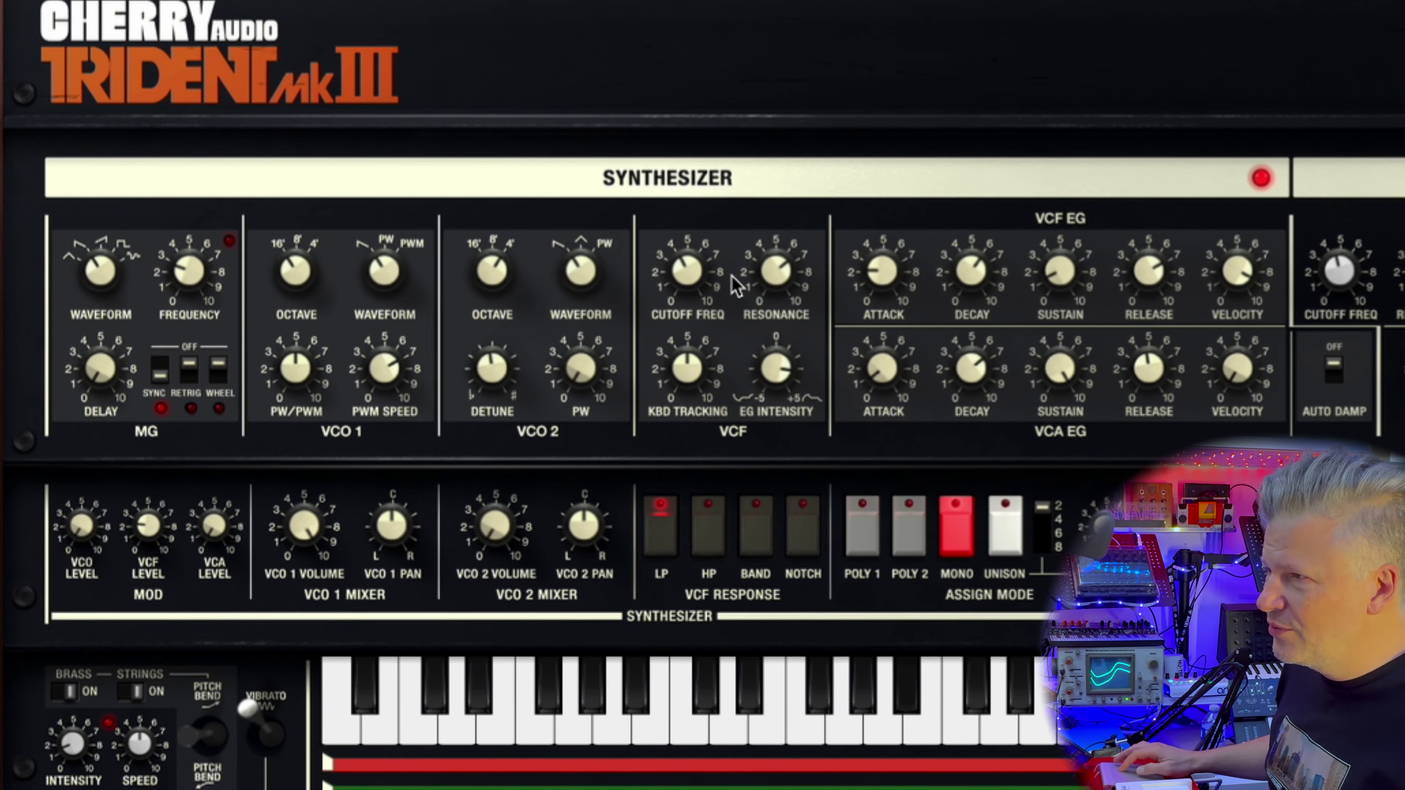
left_click_drag(679, 271, 797, 4)
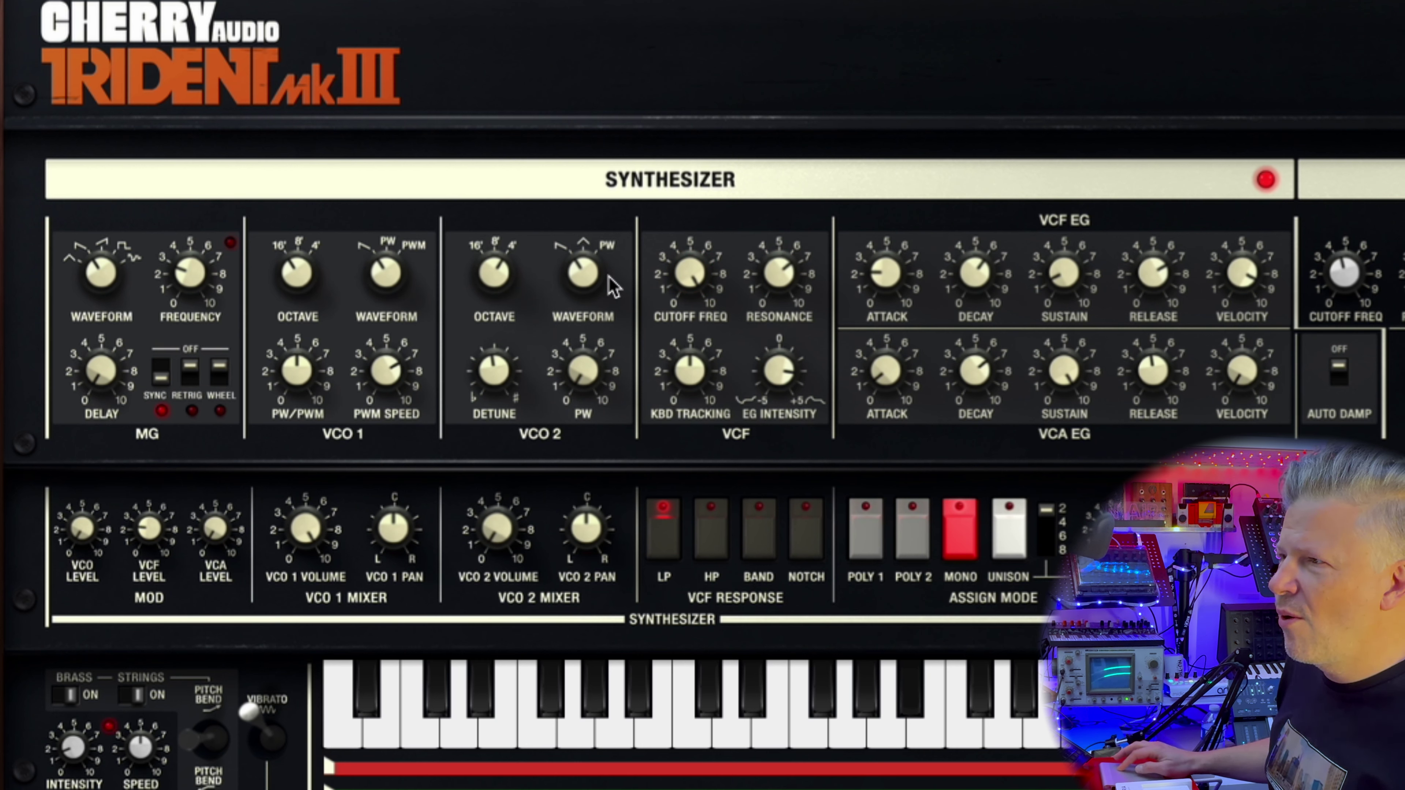
Step: Try out VCO 2's octave, volume and detune settings and switch its waveform to triangle
left_click_drag(510, 291, 533, 265)
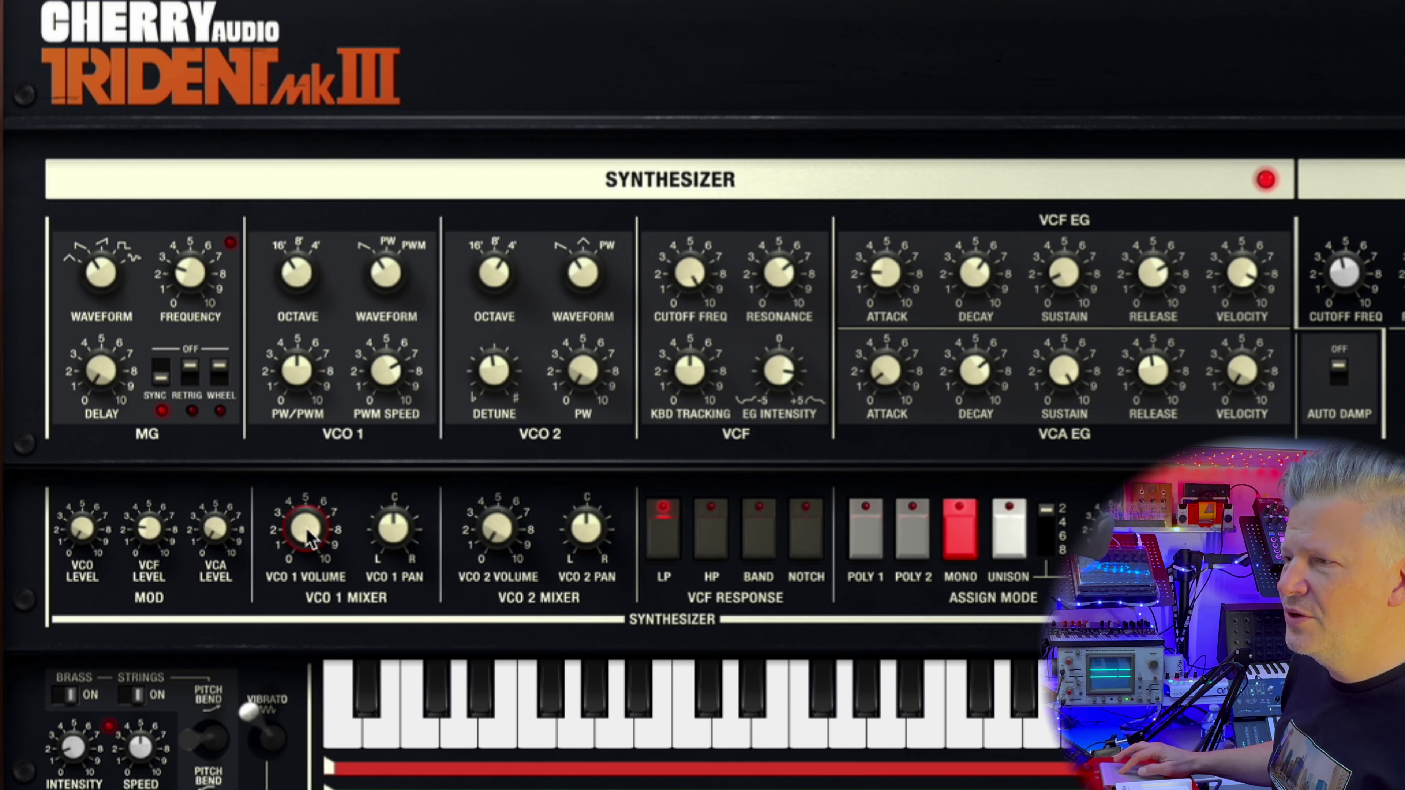
left_click_drag(532, 538, 706, 187)
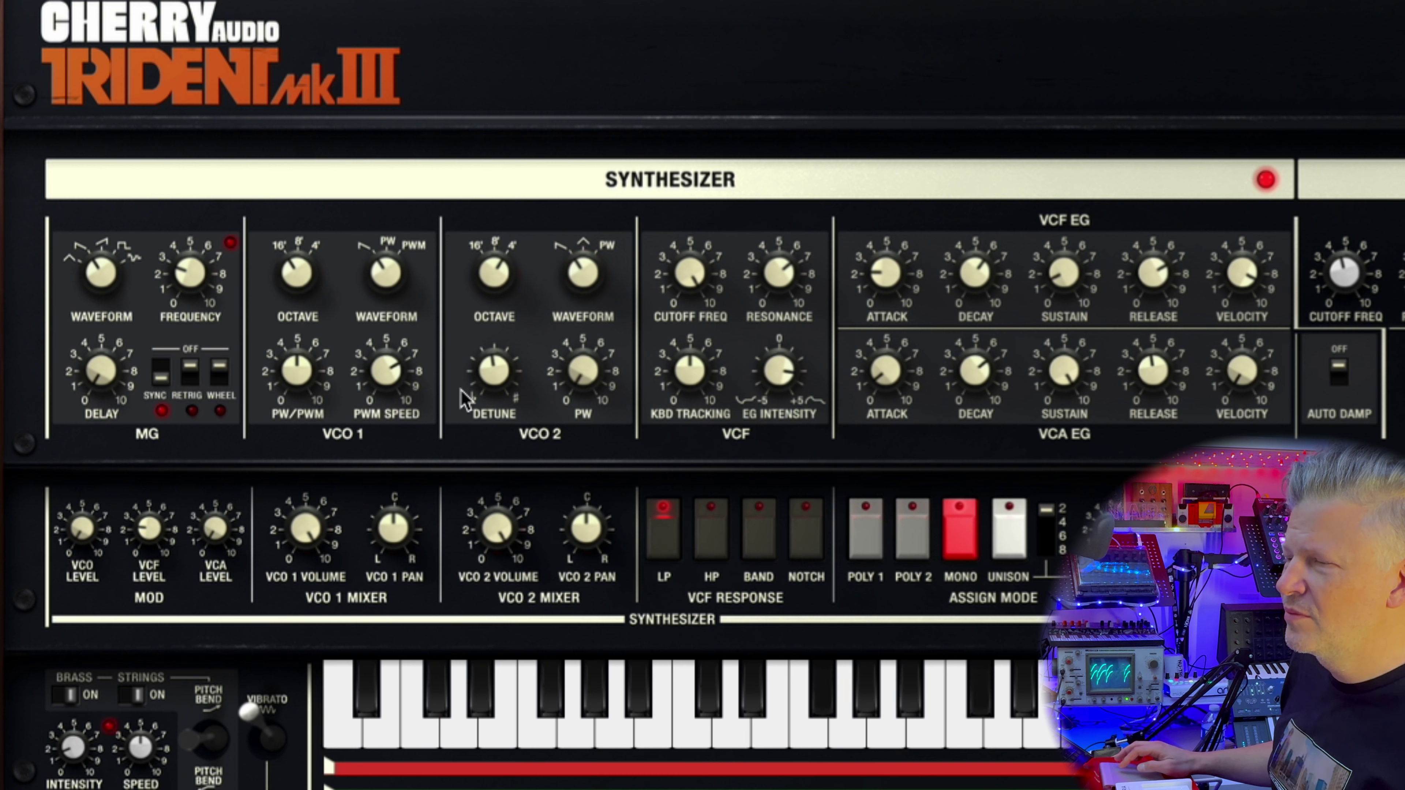
mouse_move(494, 382)
left_mouse_down()
mouse_move(543, 229)
mouse_move(518, 263)
mouse_move(494, 414)
mouse_move(508, 364)
left_mouse_up()
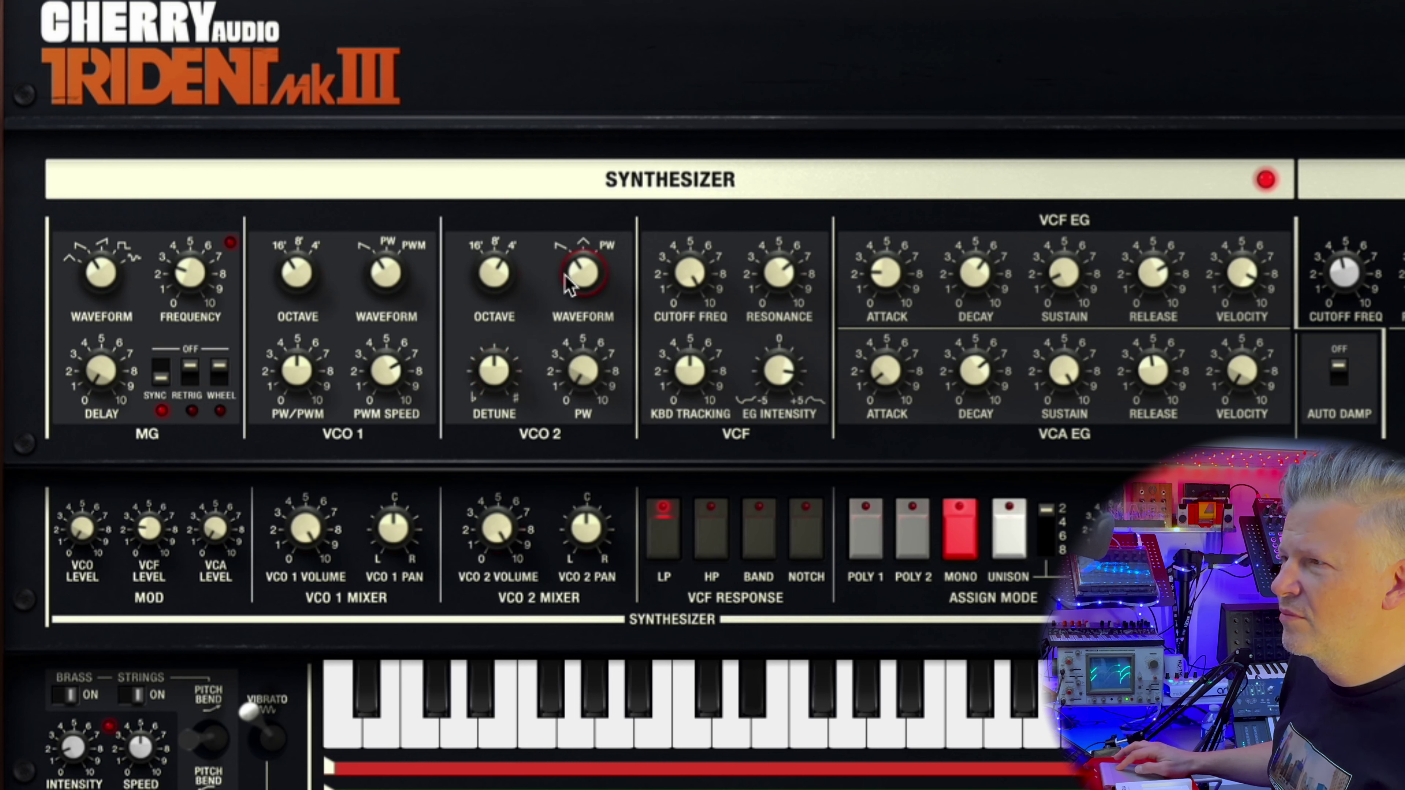
left_click_drag(579, 277, 634, 184)
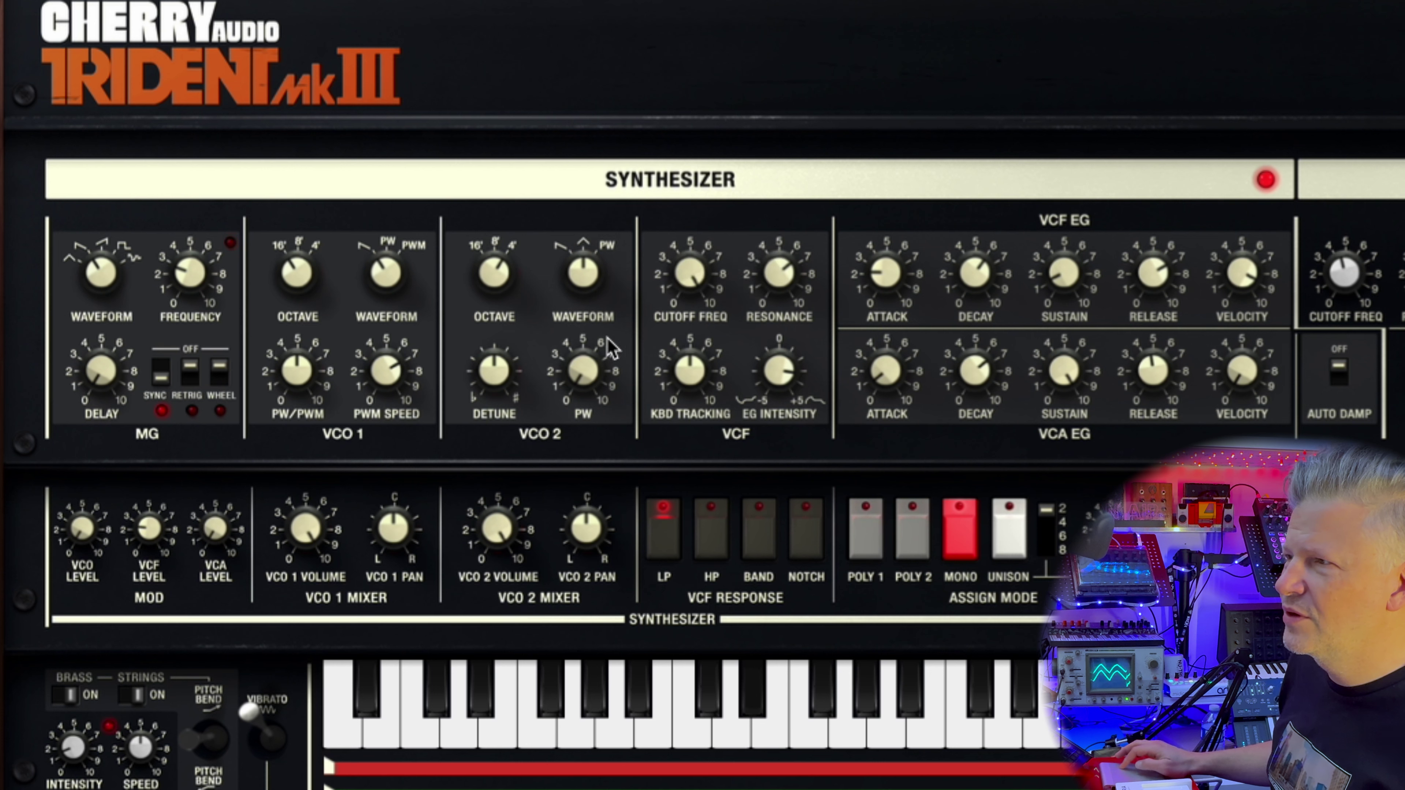
left_click_drag(596, 274, 653, 156)
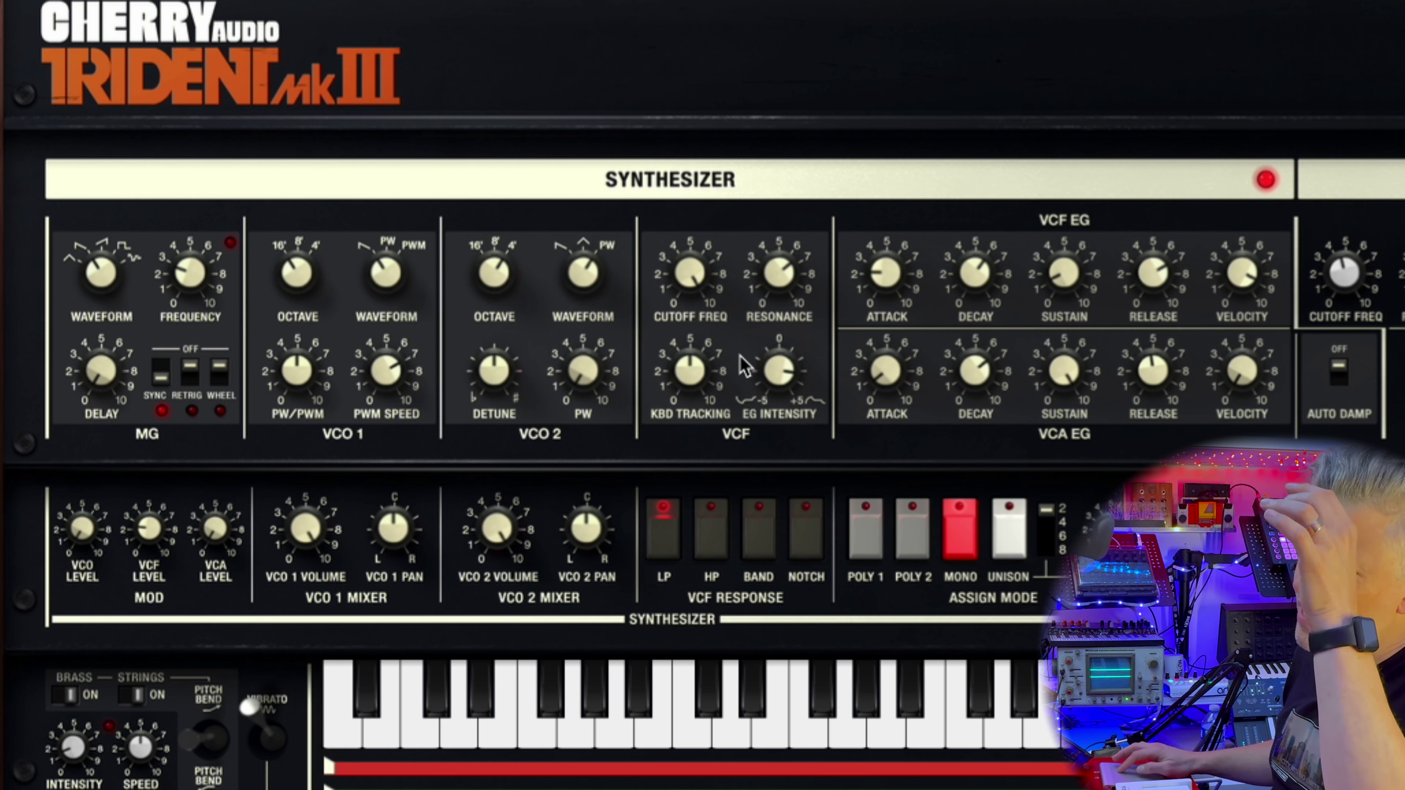
Step: Sweep the synthesizer's VCF cutoff and resonance against each other, ending with the cutoff near 7 and the resonance near 8
left_click_drag(708, 285, 719, 402)
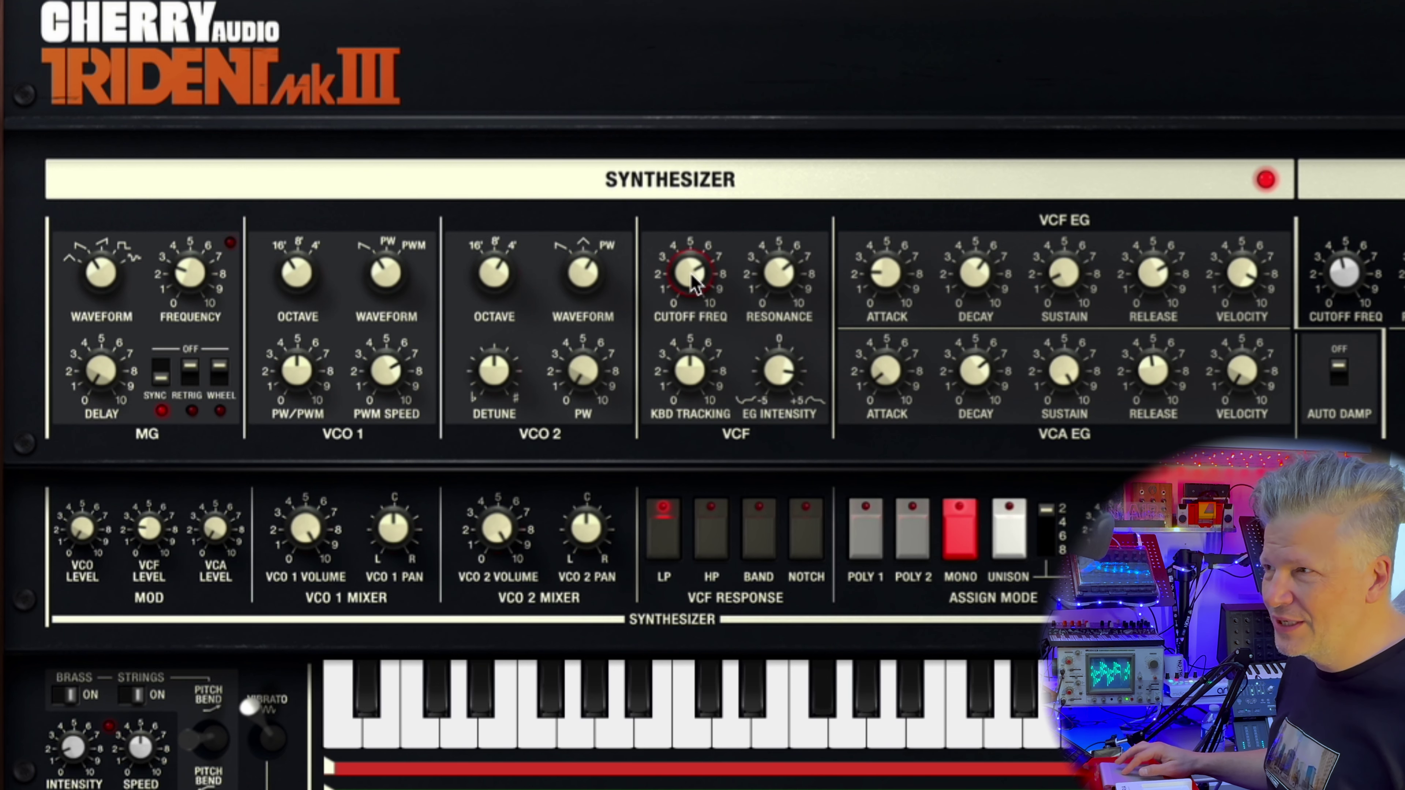
mouse_move(693, 281)
left_mouse_down()
mouse_move(684, 314)
mouse_move(690, 194)
mouse_move(694, 327)
mouse_move(697, 219)
mouse_move(706, 313)
mouse_move(708, 280)
mouse_move(690, 263)
mouse_move(693, 289)
mouse_move(688, 273)
left_mouse_up()
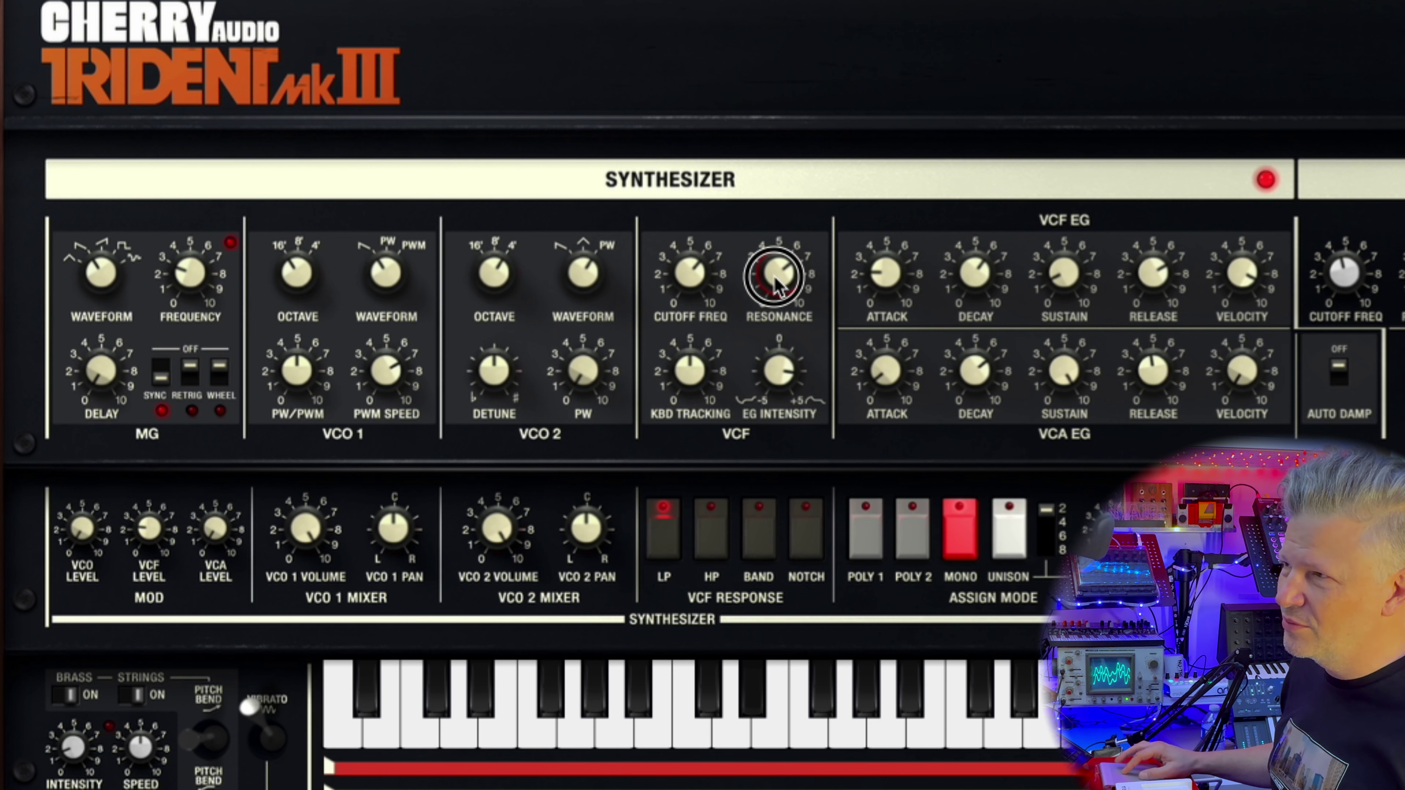
left_click_drag(774, 276, 777, 431)
left_click_drag(698, 277, 702, 204)
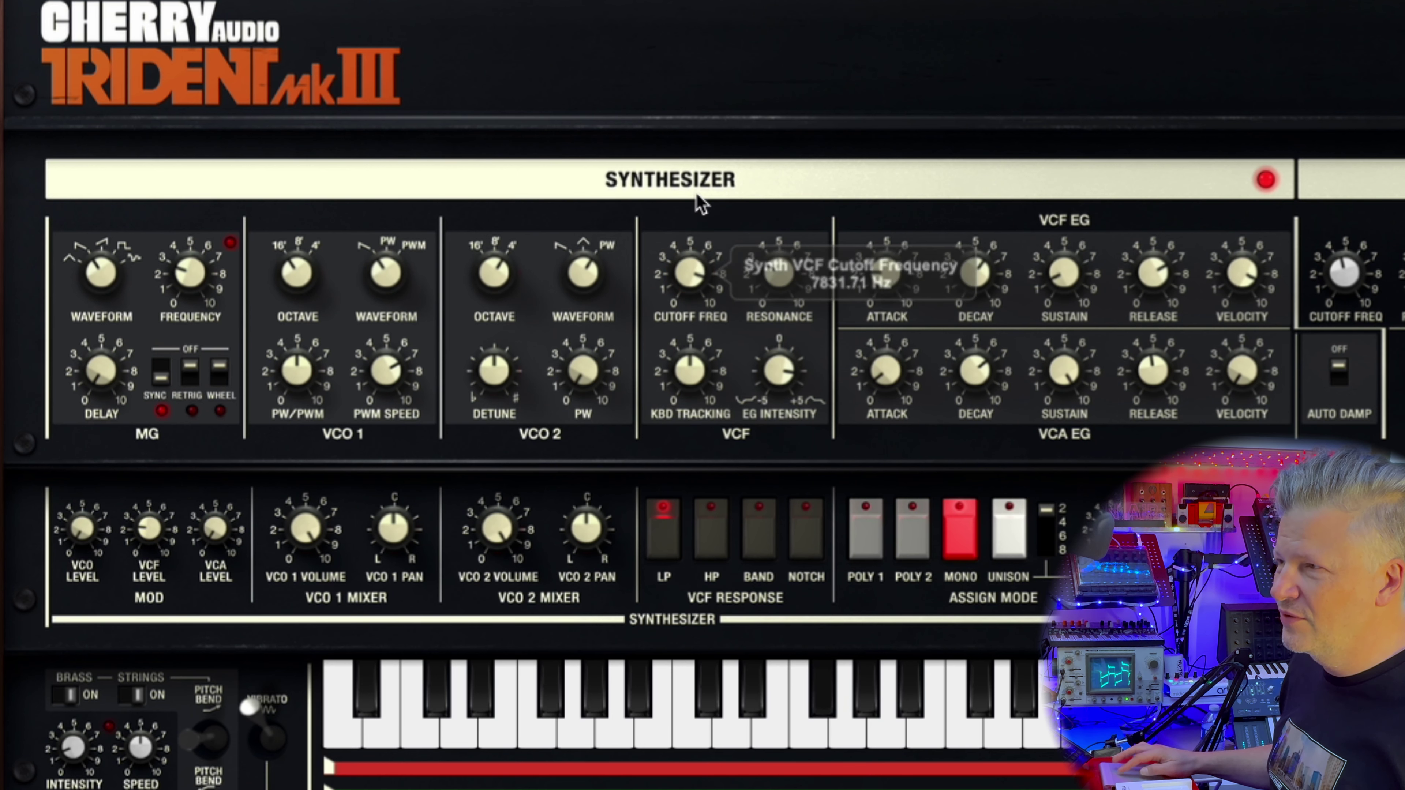
left_click_drag(779, 272, 808, 95)
left_click_drag(691, 271, 686, 334)
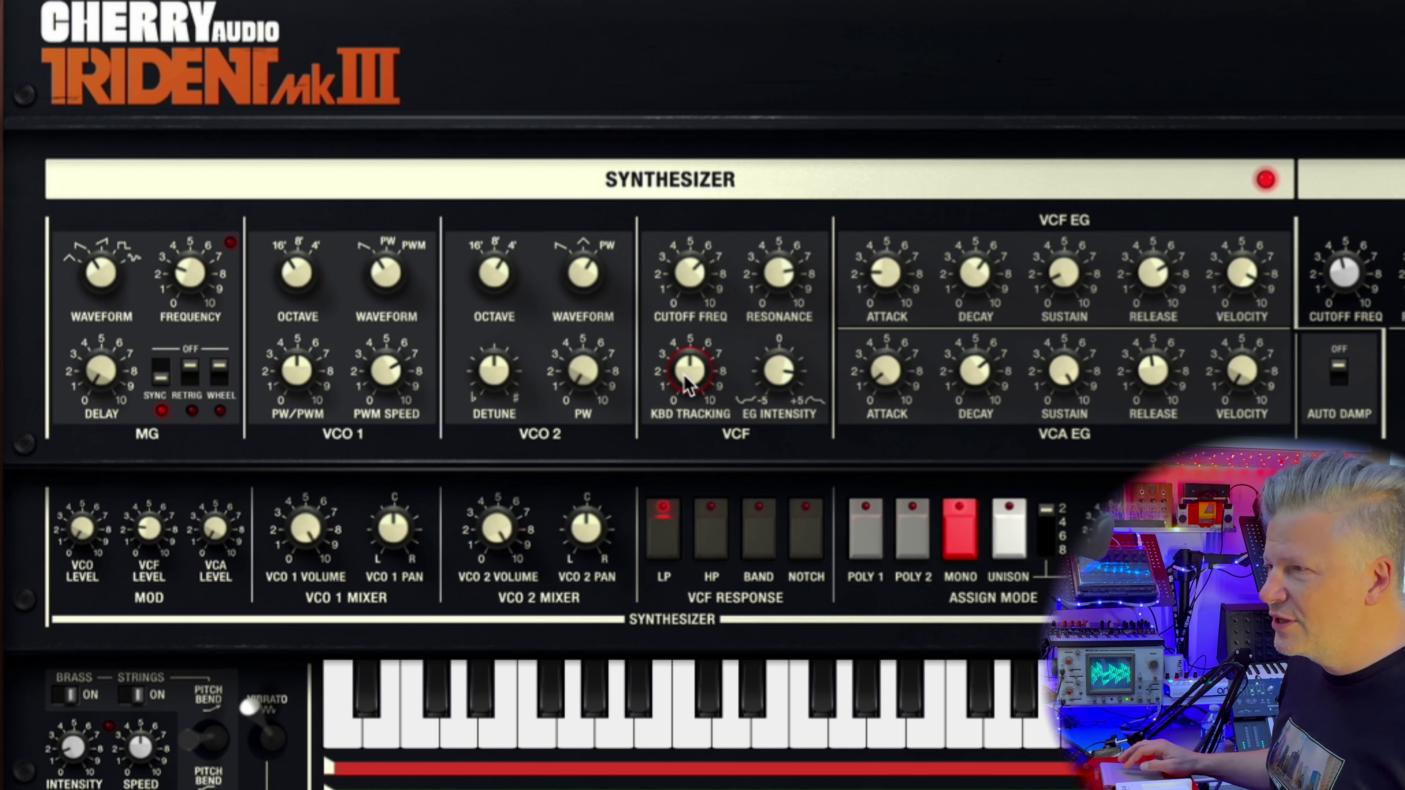
mouse_move(687, 383)
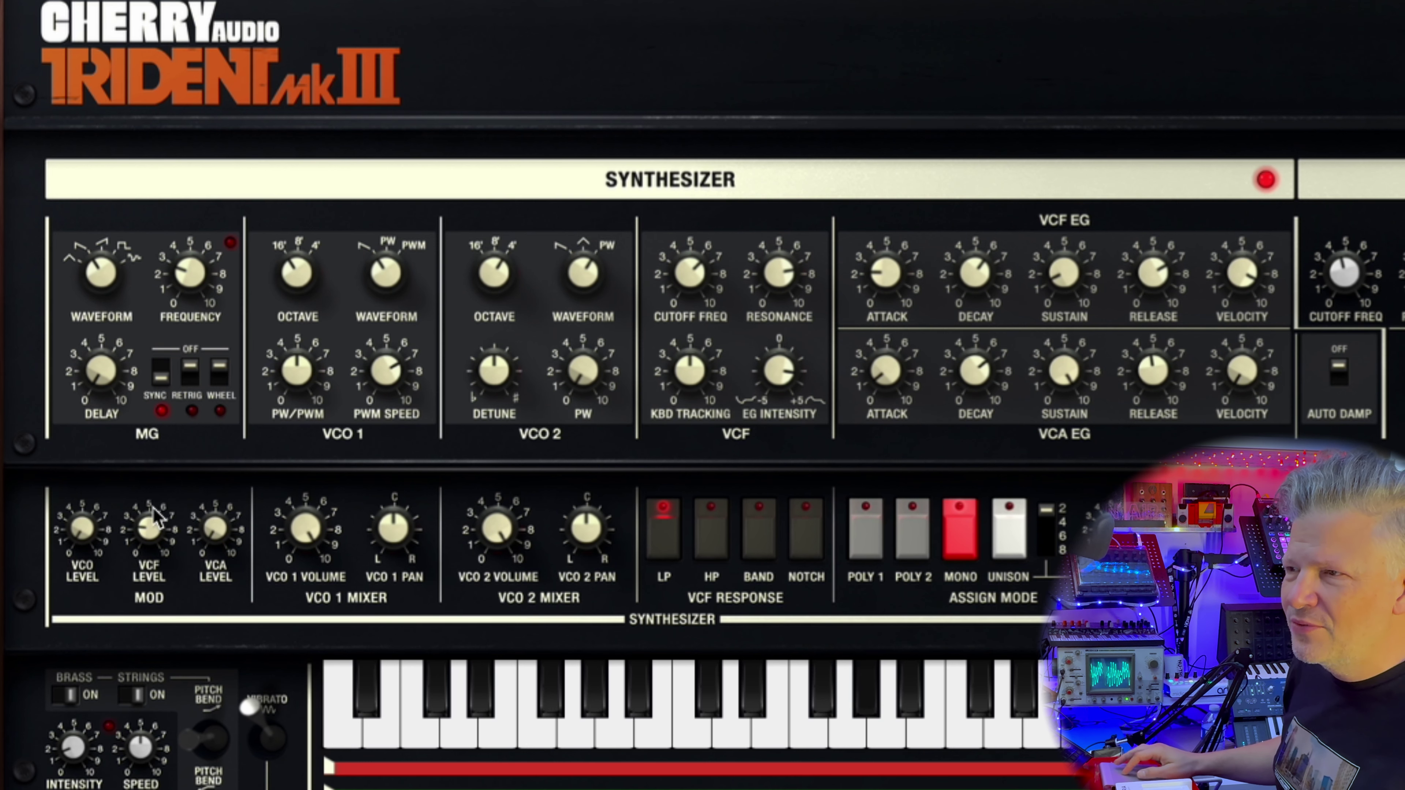
Step: Raise the synthesizer's VCF modulation level to about 7 and adjust the MG frequency
left_click_drag(88, 545, 188, 672)
left_click_drag(188, 464, 216, 376)
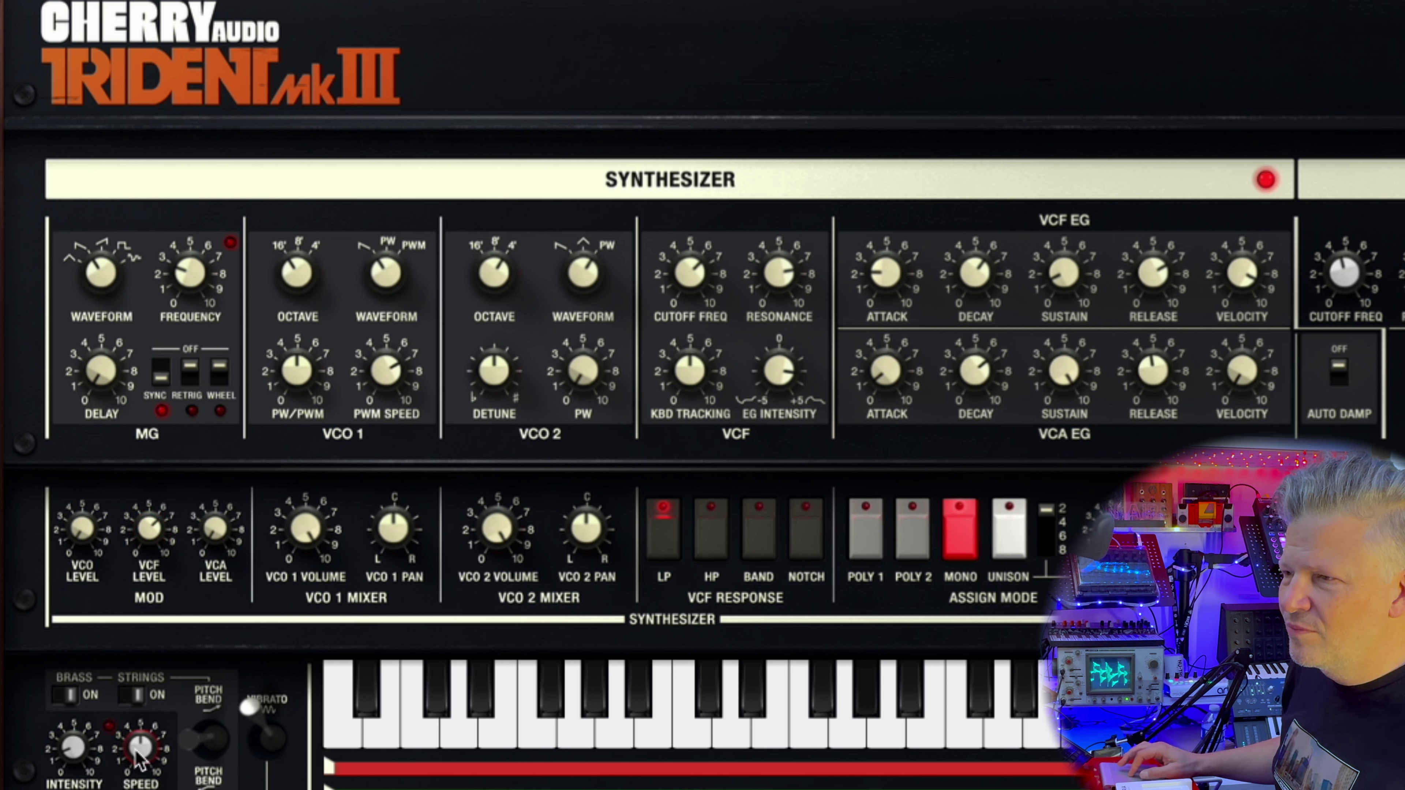
left_click_drag(191, 273, 203, 232)
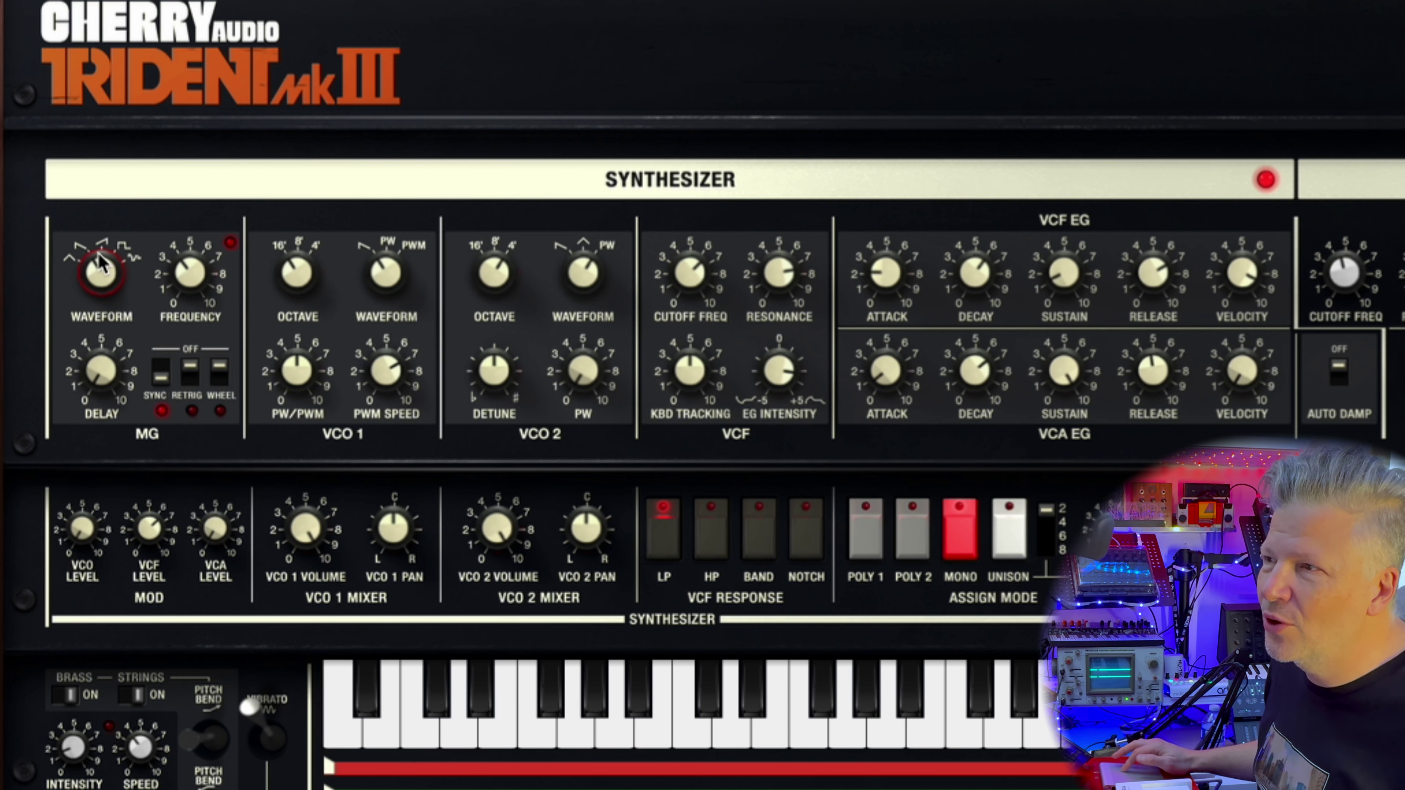
mouse_move(216, 302)
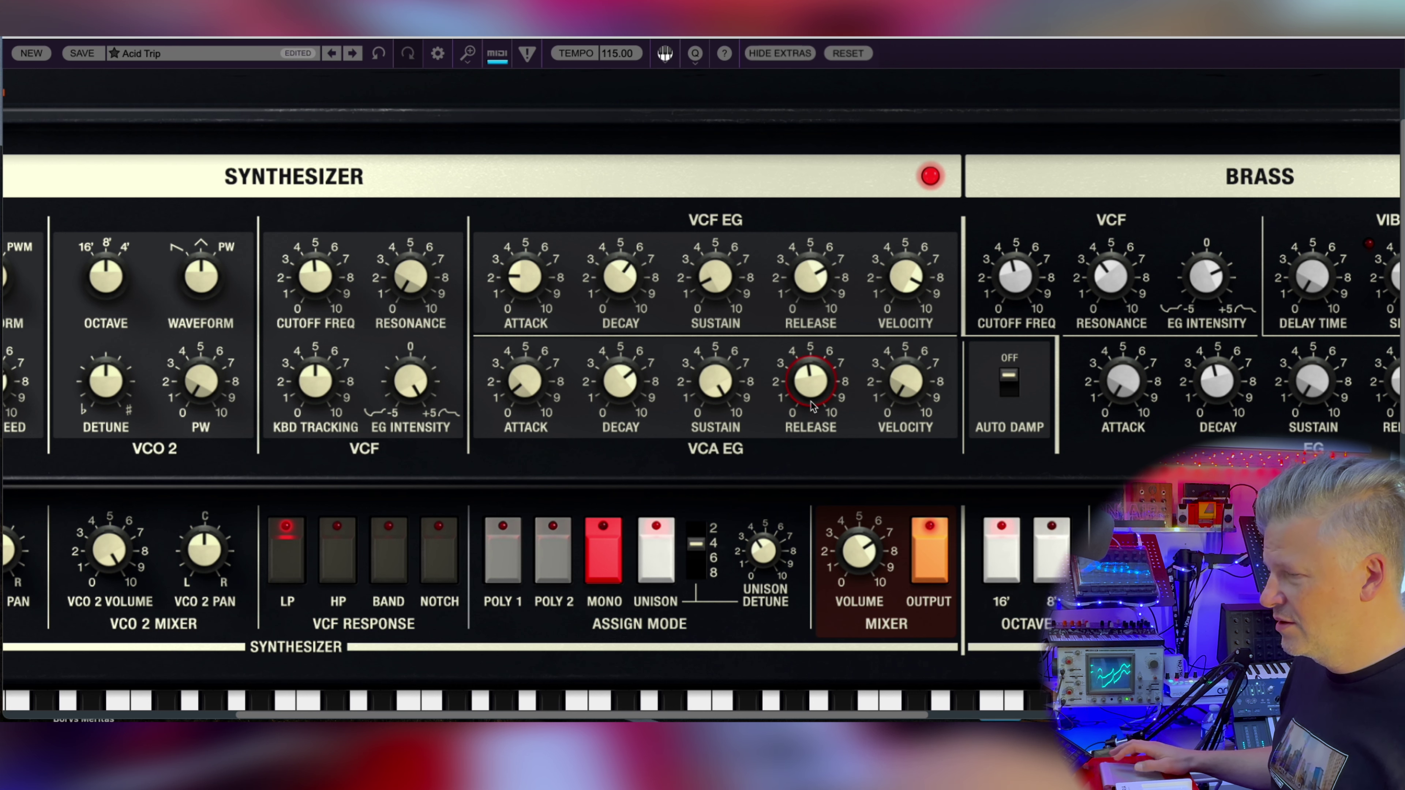
Step: Raise the synthesizer's VCF EG sustain to about 4, and set unison to 8 voices with more unison detune
left_click_drag(734, 339, 746, 176)
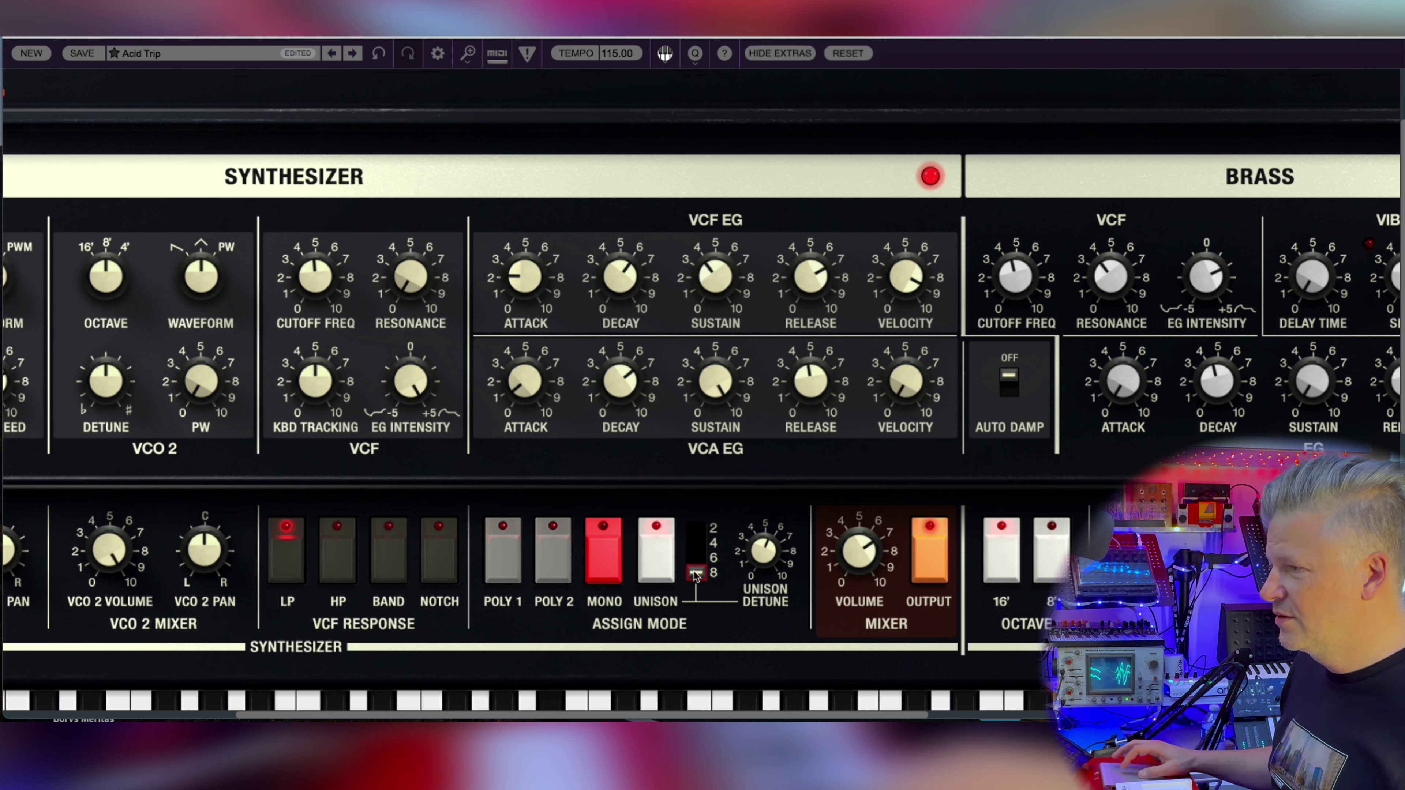
left_click_drag(757, 553, 790, 526)
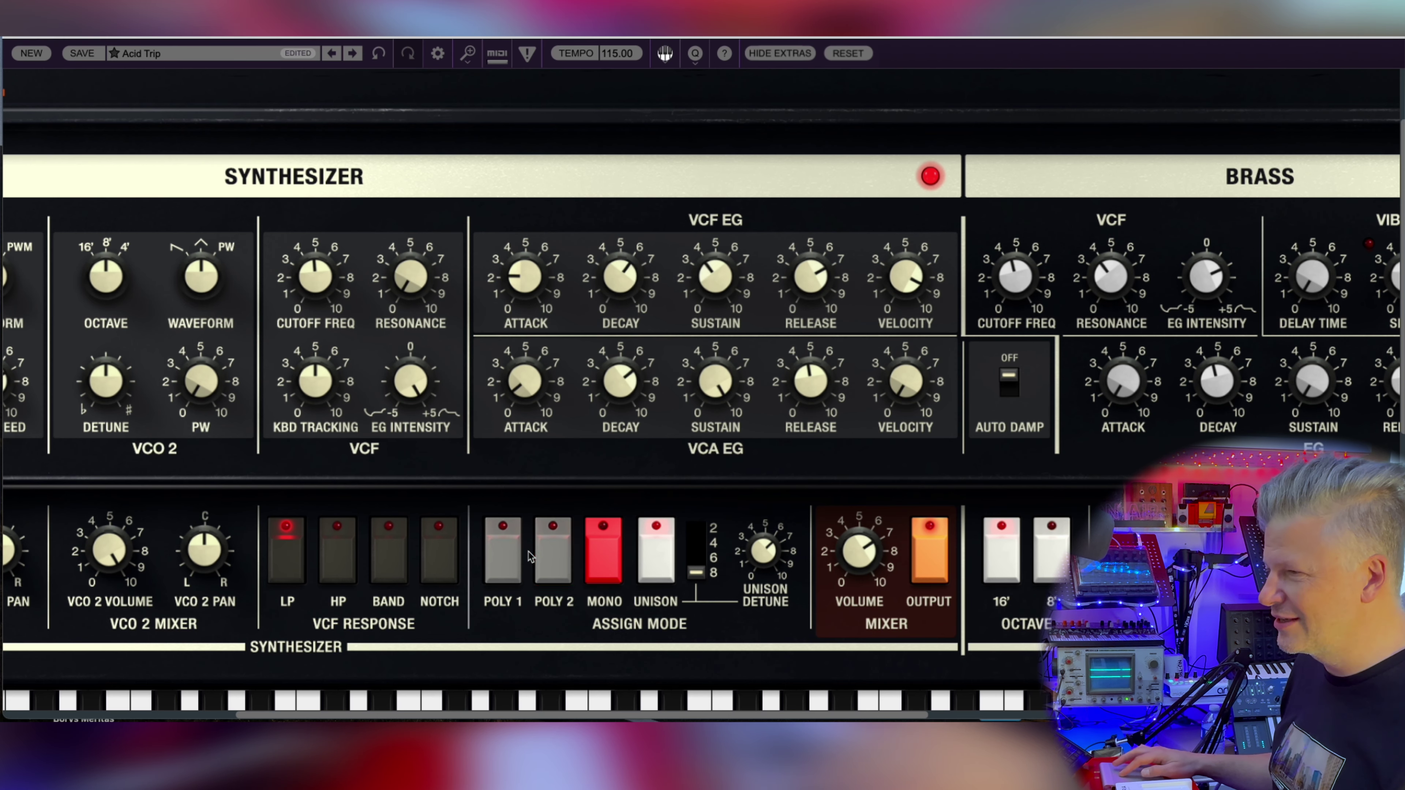
Step: Set the brass EG sustain to about 55%, raise the brass VCF resonance and lower its cutoff frequency
scroll(523, 566, "right", 10)
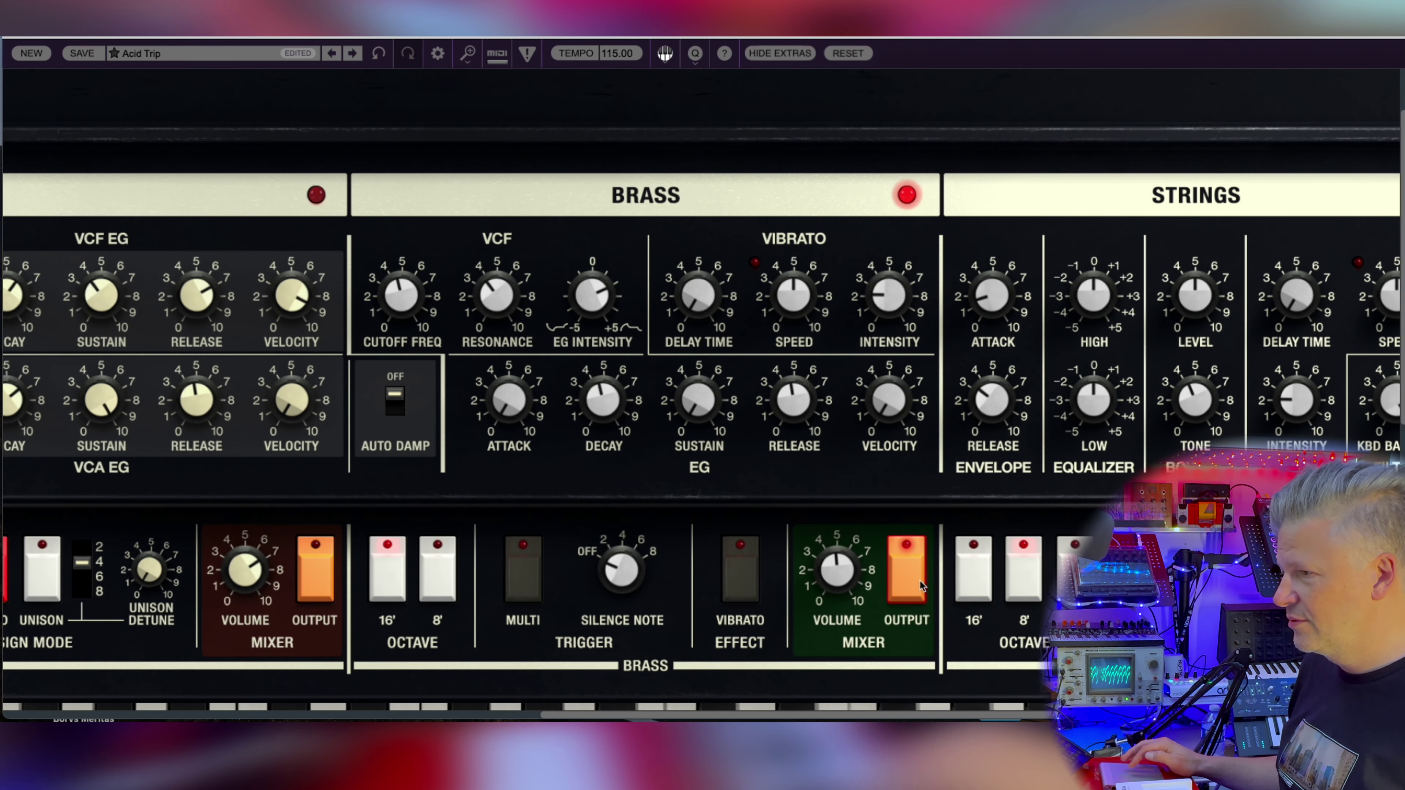
scroll(830, 421, "down", 3)
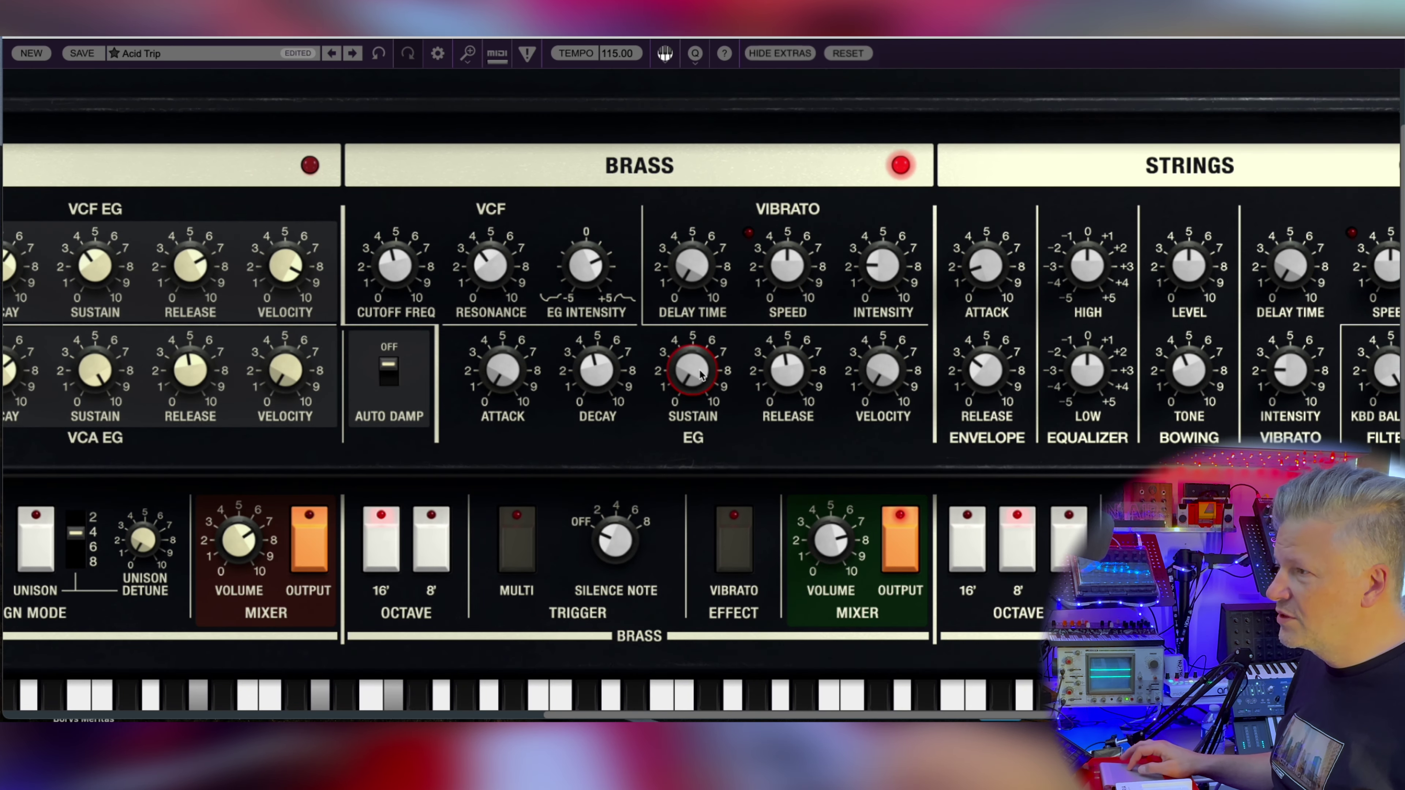
left_click_drag(699, 375, 736, 169)
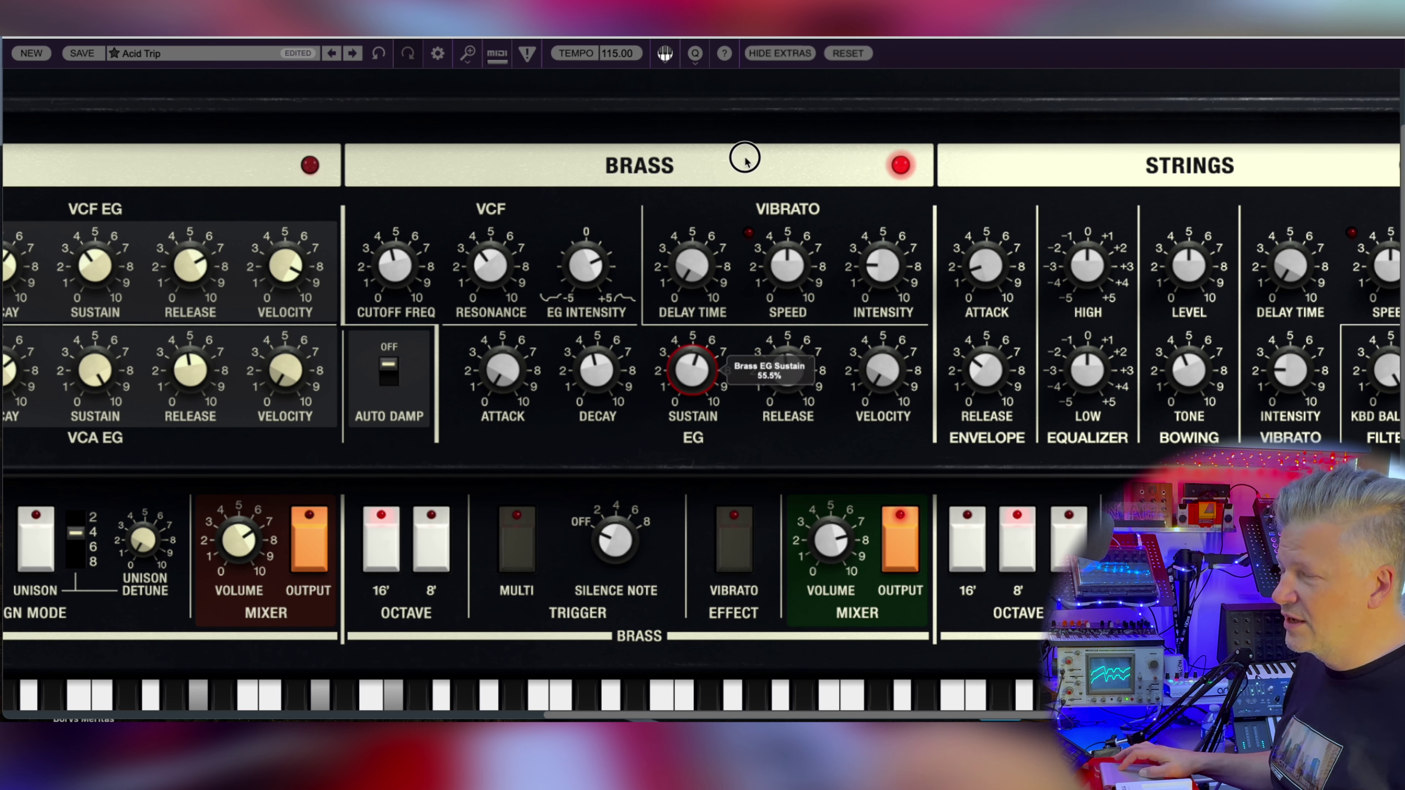
left_click_drag(481, 273, 502, 204)
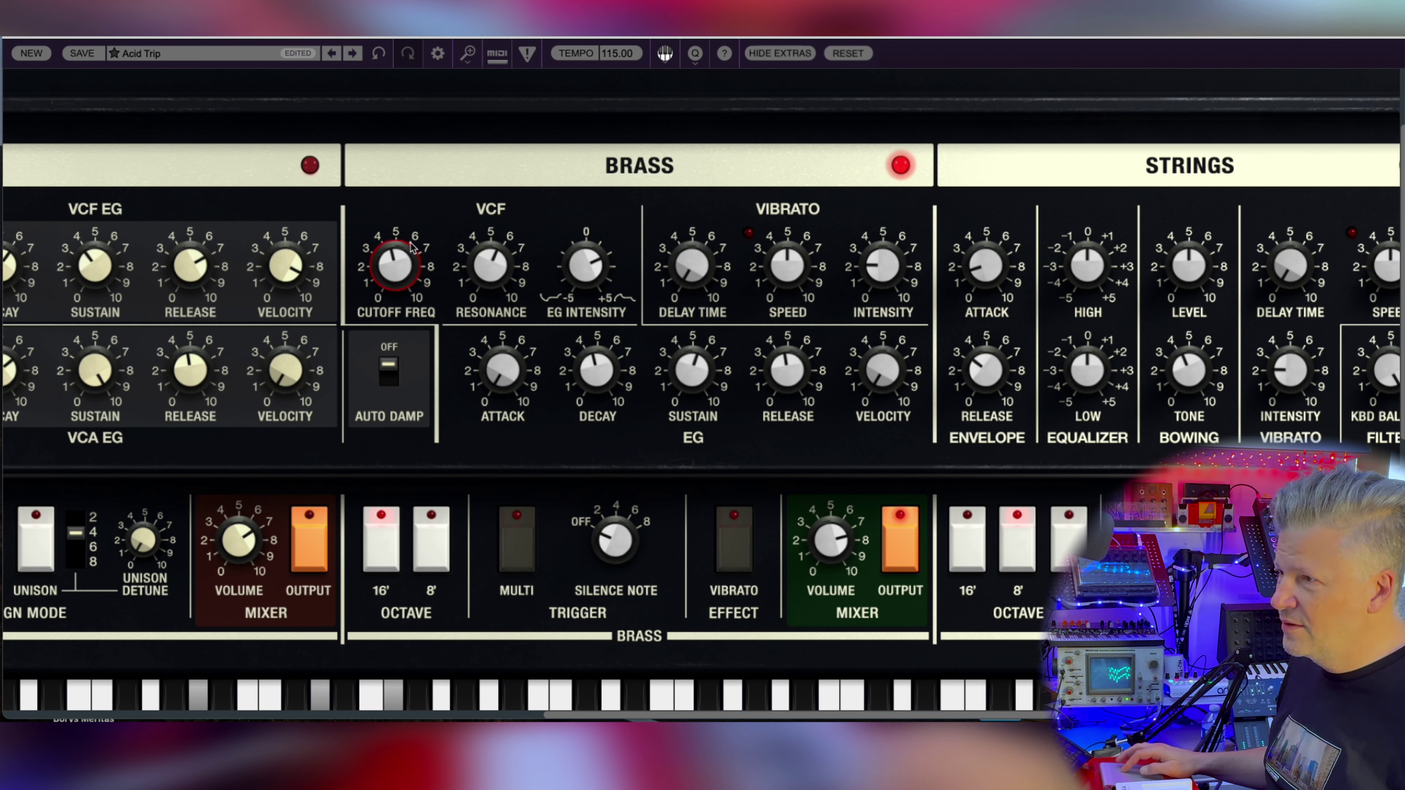
left_click_drag(394, 264, 394, 297)
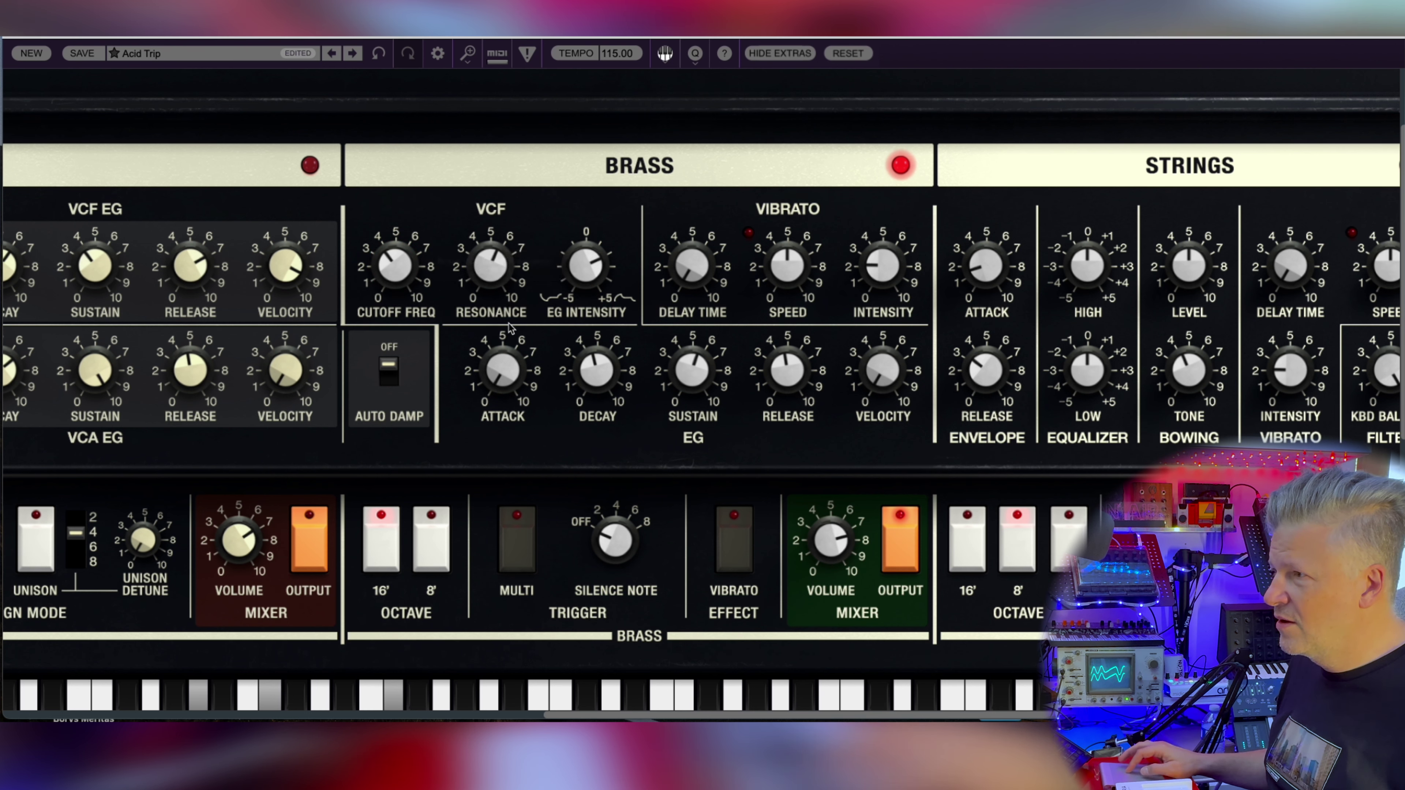
Step: Lengthen the brass EG attack and adjust the brass VCF's EG intensity on the positive side
left_click_drag(590, 267, 590, 259)
left_click_drag(502, 371, 502, 364)
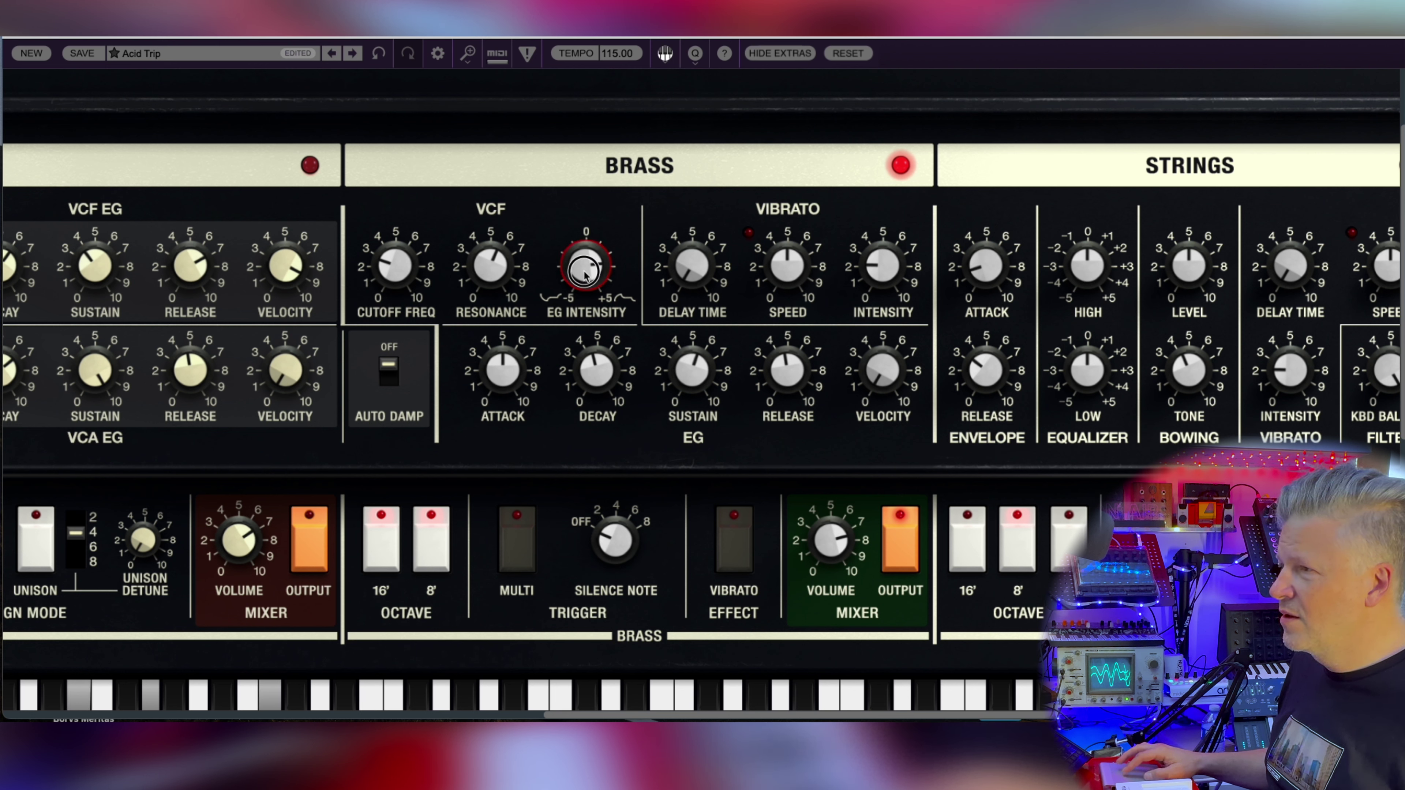
left_click_drag(584, 272, 584, 268)
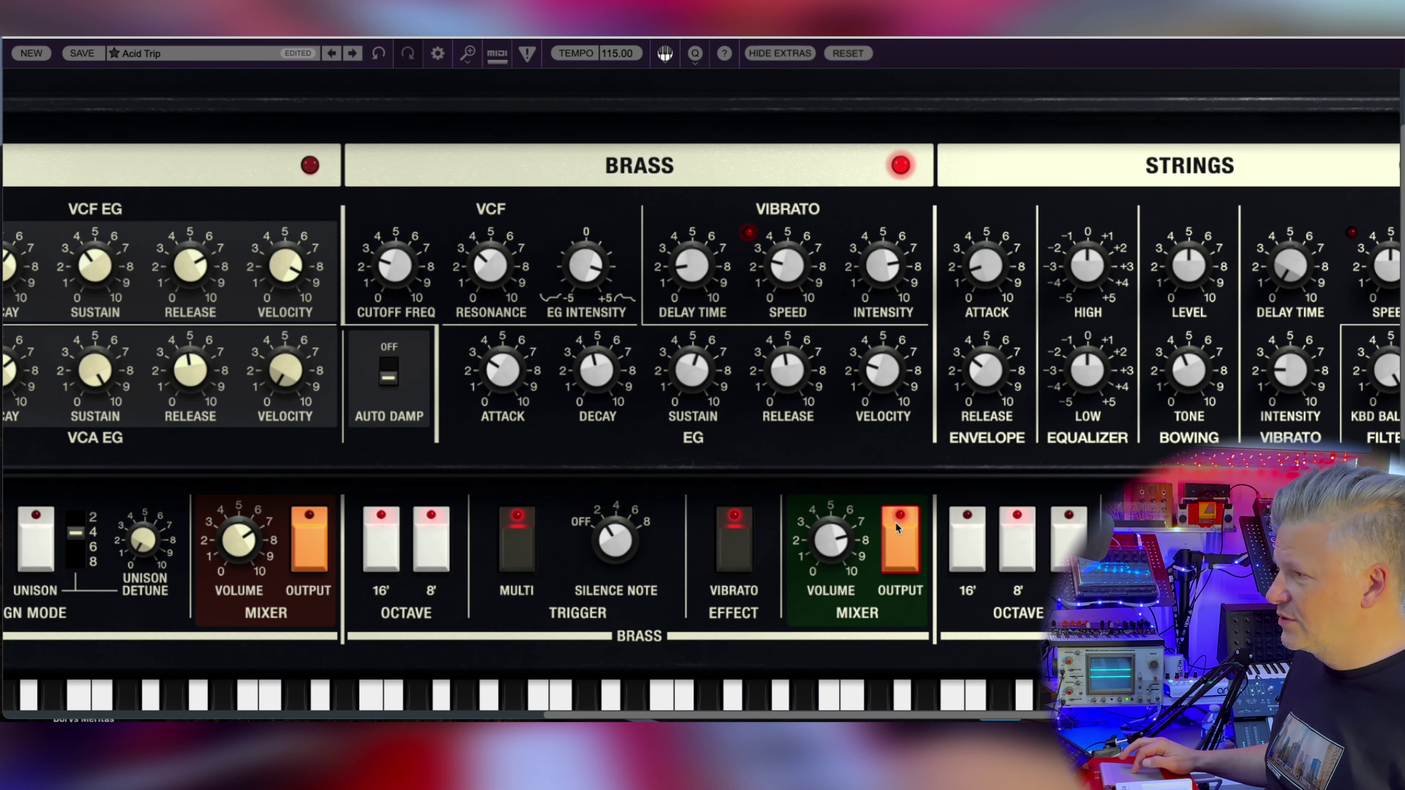
Step: Cut the strings equalizer's high band to about -4 and set the strings envelope release to about 767 ms
scroll(899, 528, "right", 5)
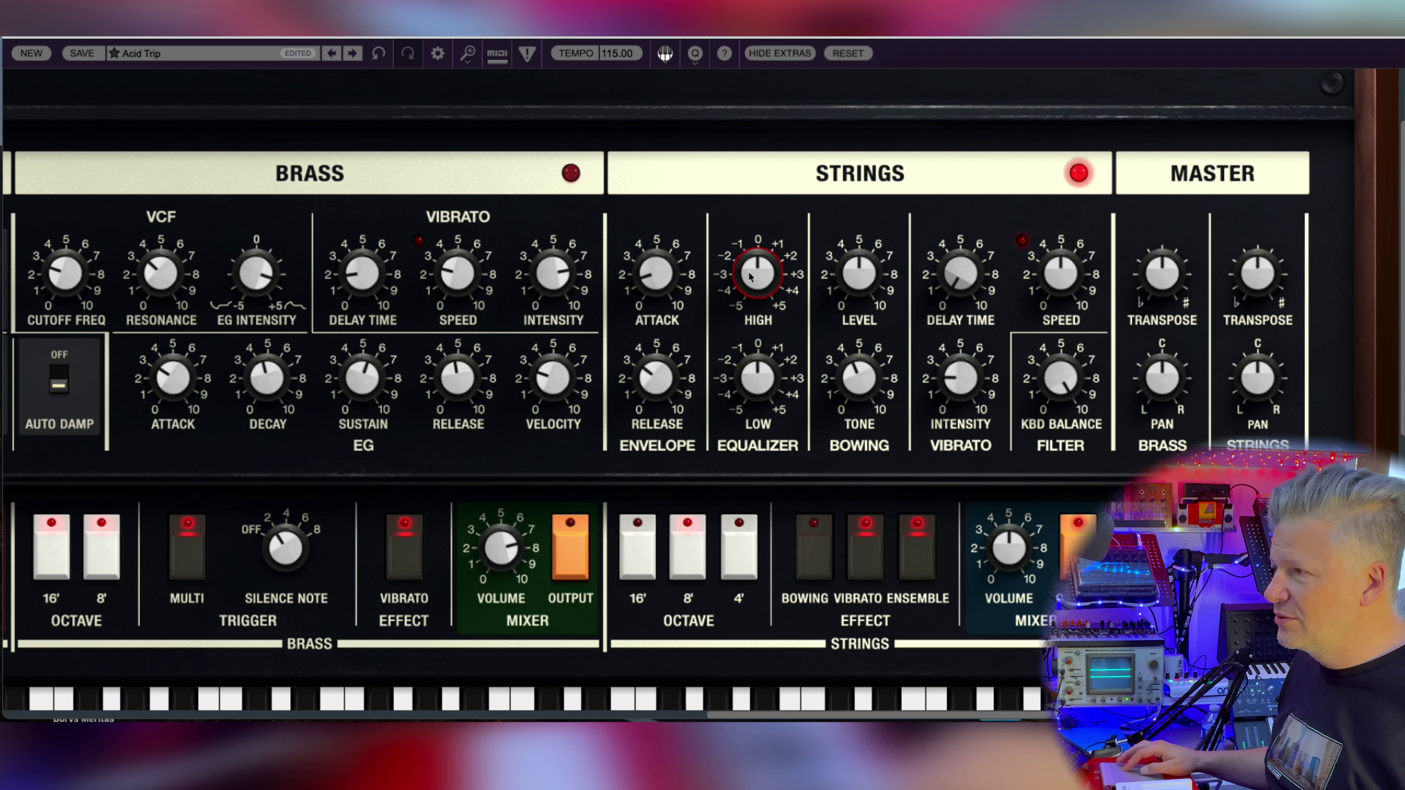
left_click_drag(757, 274, 789, 491)
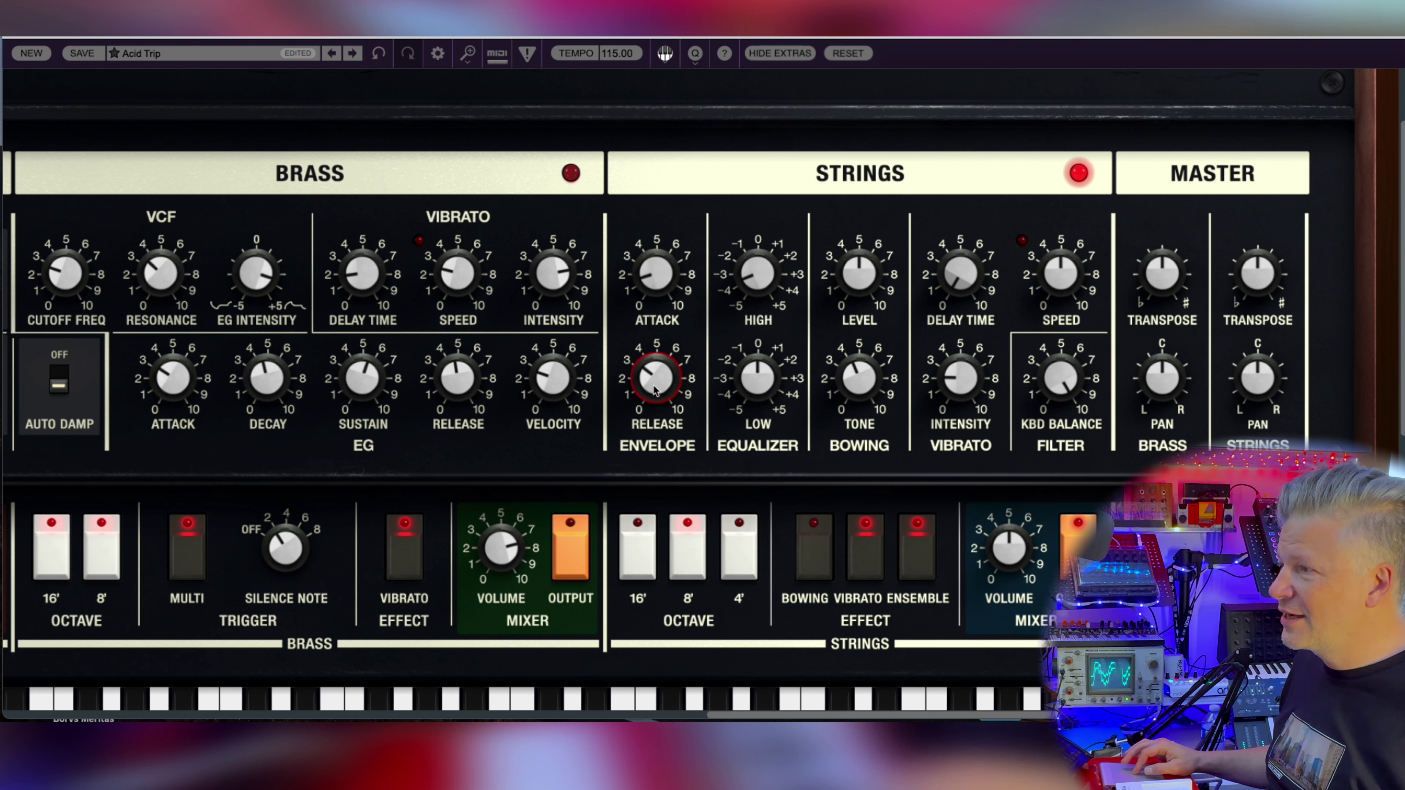
left_click_drag(655, 390, 680, 416)
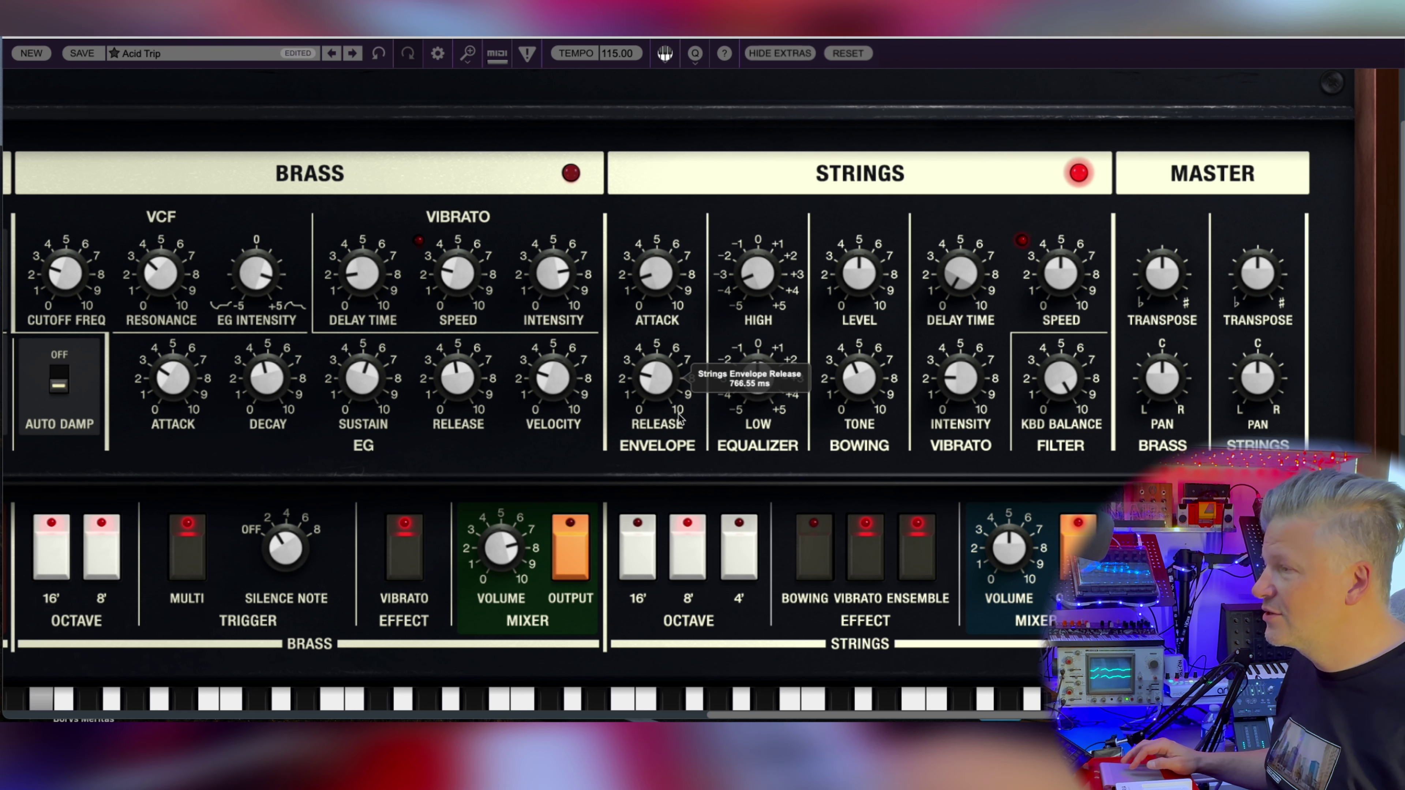
Step: Raise the strings bowing tone to about 5291 Hz and the bowing level to about 8
left_click_drag(861, 382, 895, 238)
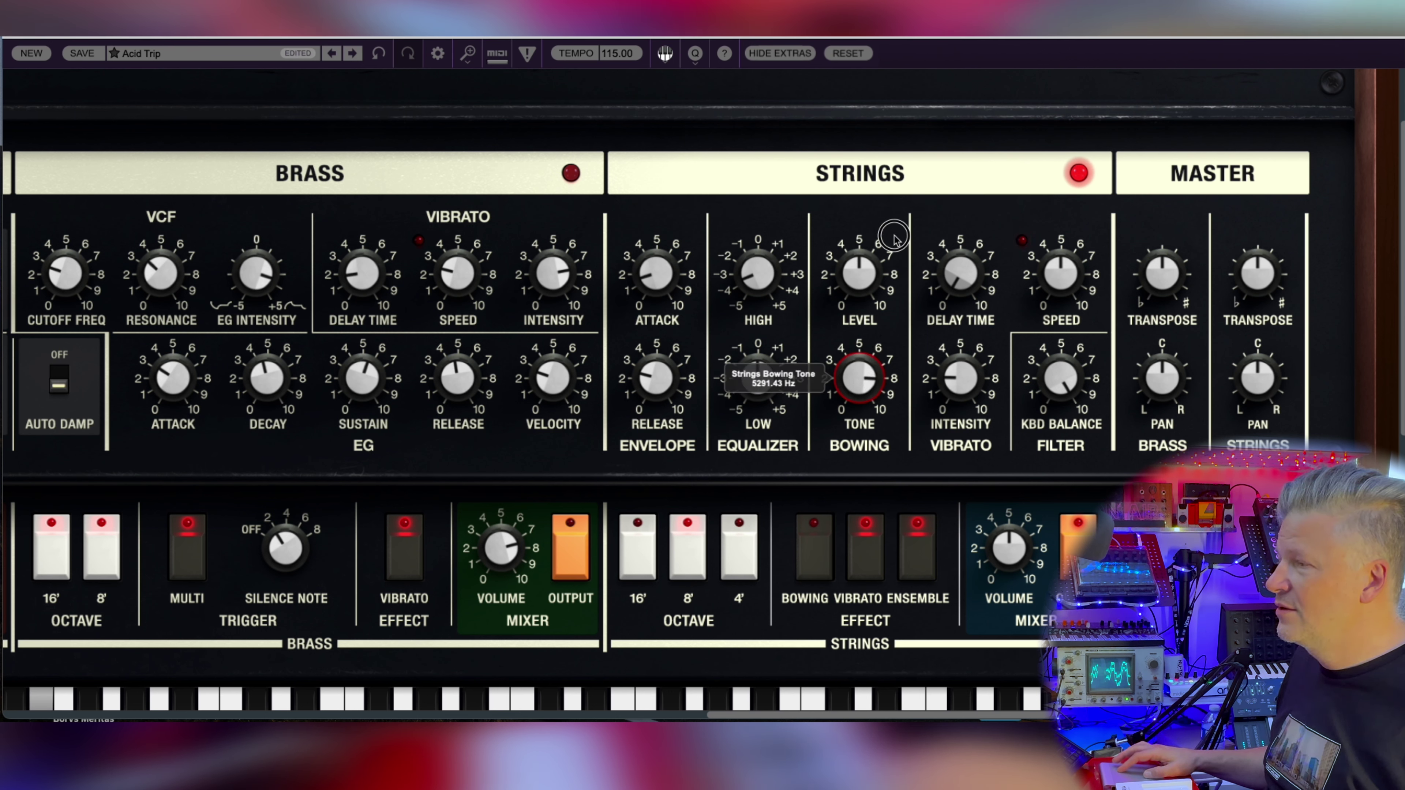
left_click(863, 266)
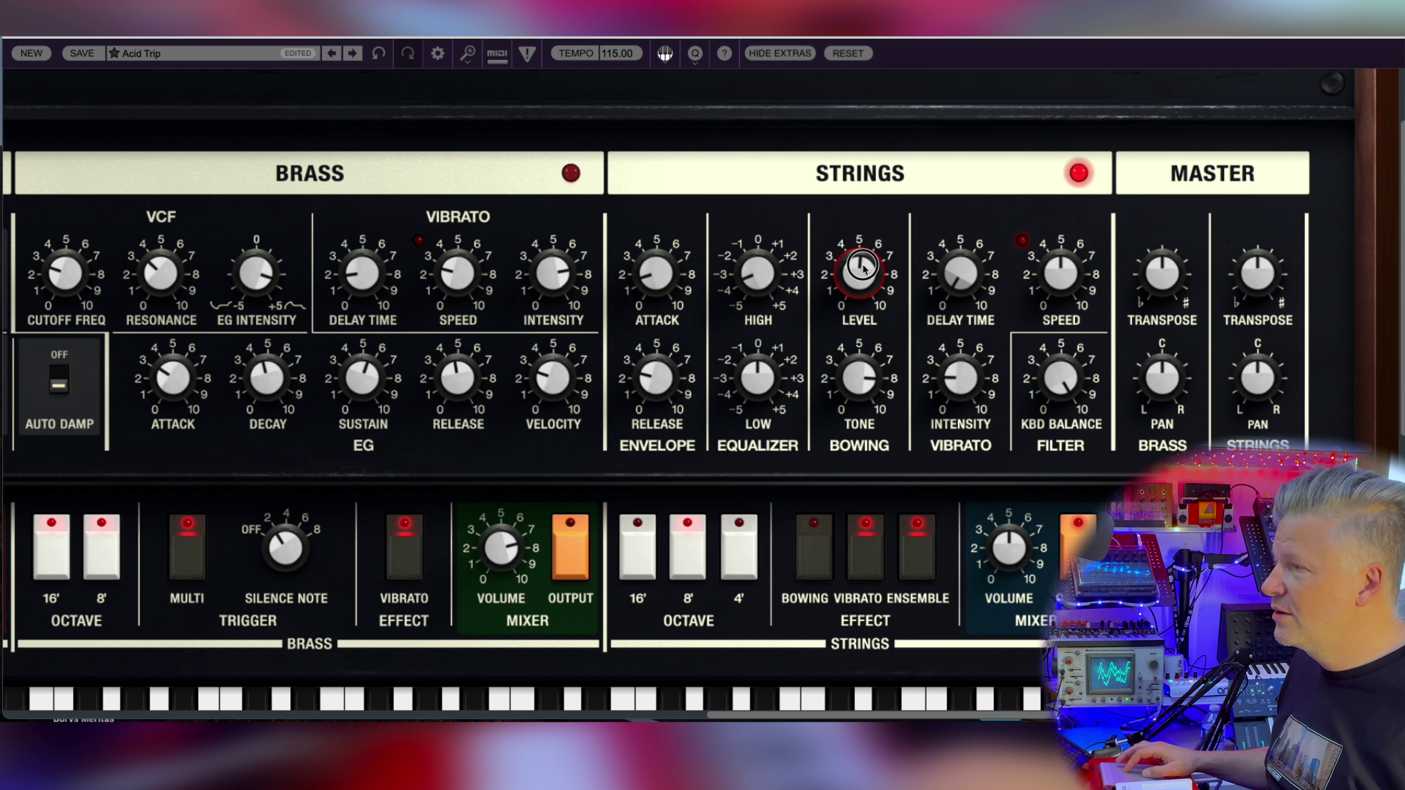
left_click_drag(863, 265, 894, 178)
left_click(866, 370)
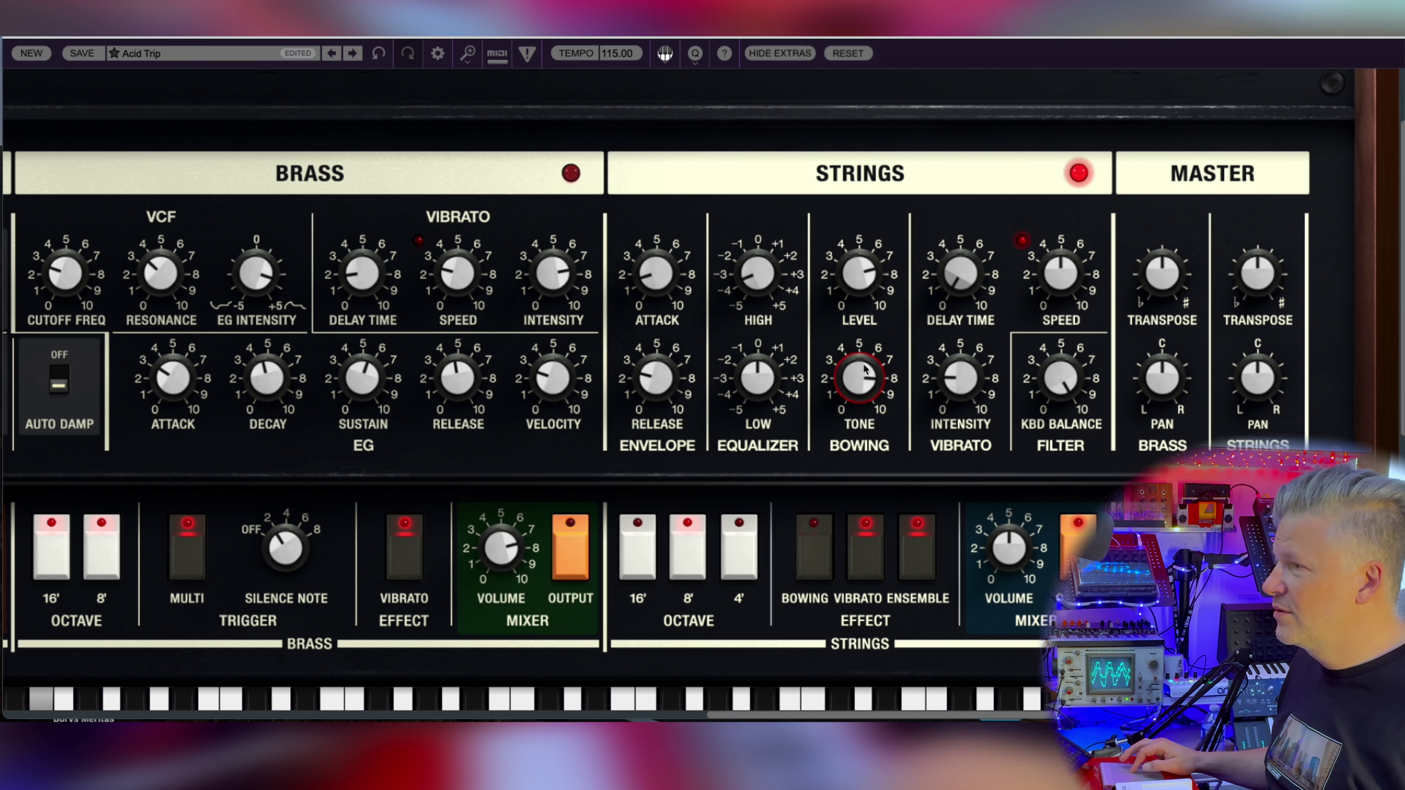
Step: Lower the strings bowing tone and raise the strings vibrato speed to about 10.85 Hz
left_click_drag(865, 430, 859, 581)
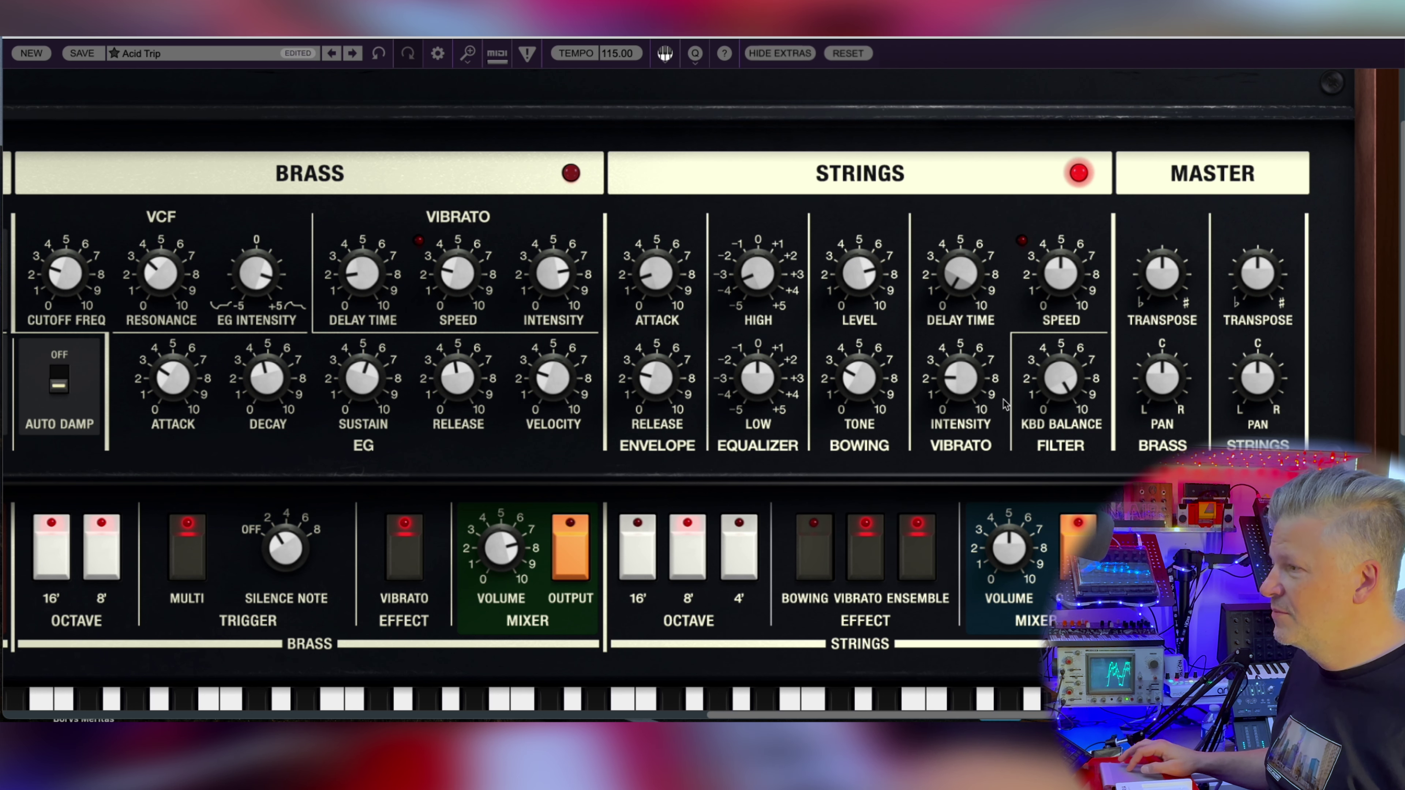
left_click(974, 388)
left_click_drag(974, 387, 1105, 189)
left_click(984, 268)
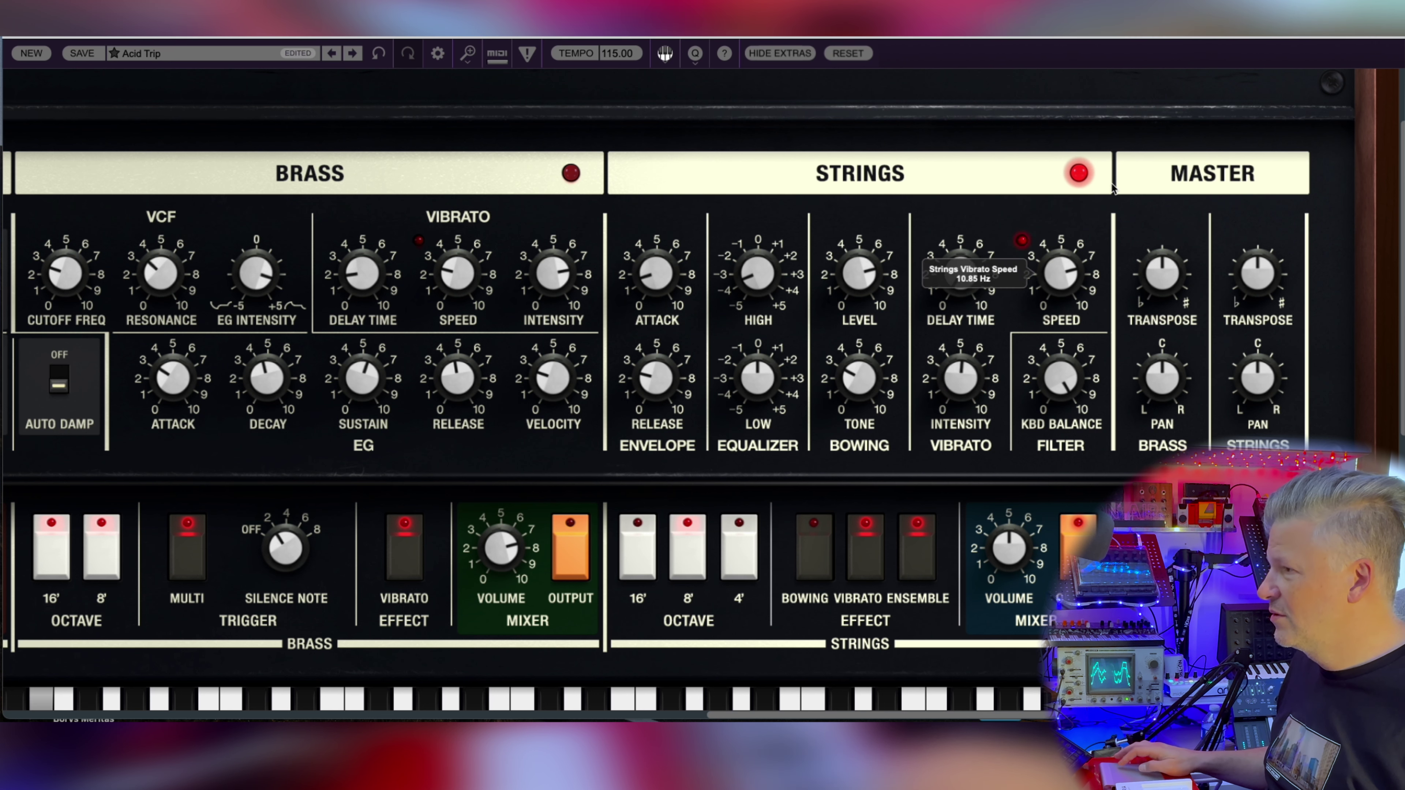
Step: Adjust the strings vibrato intensity and lower the strings vibrato speed to about 6.63 Hz
left_click_drag(975, 386, 1015, 471)
left_click(1054, 272)
left_click_drag(1054, 272, 1049, 459)
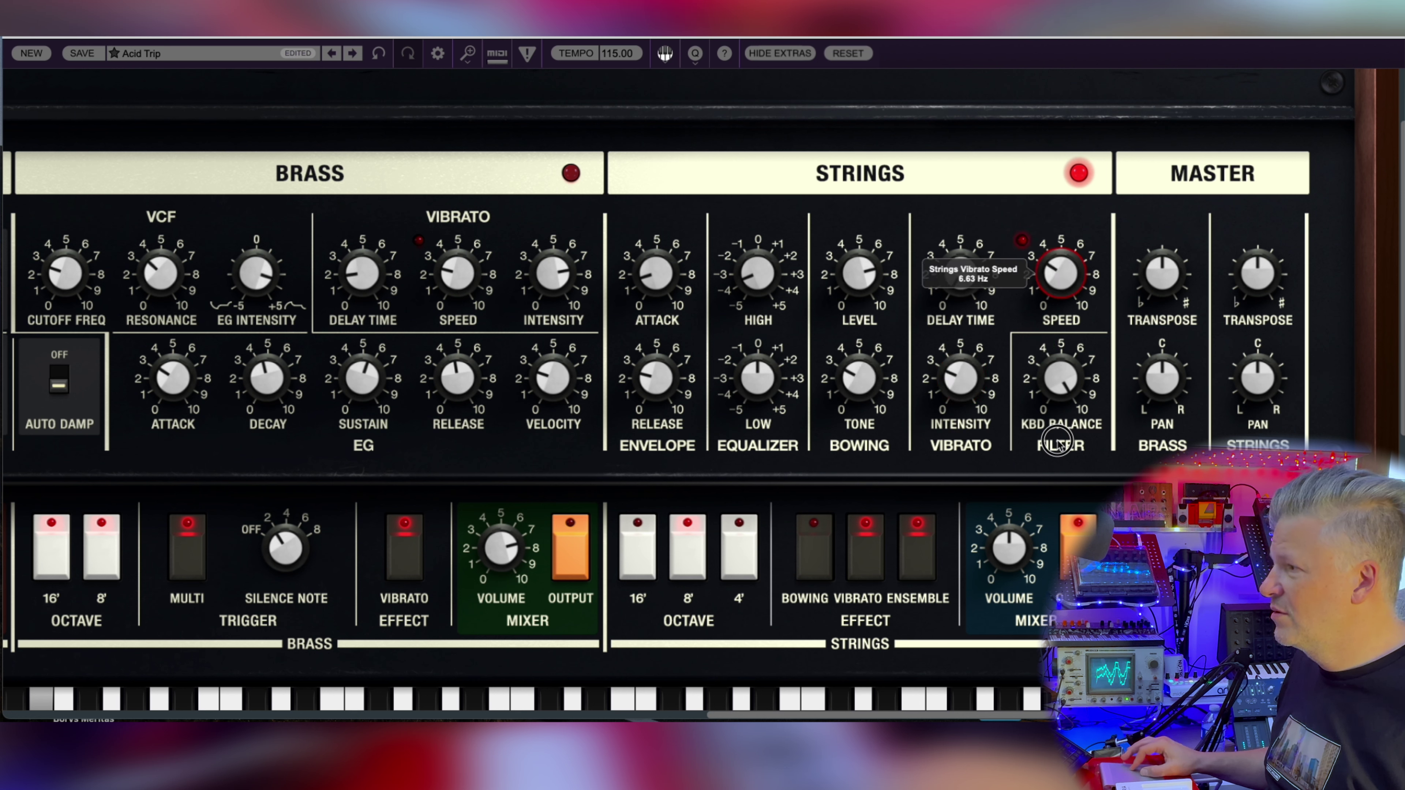
left_click_drag(961, 378, 1016, 293)
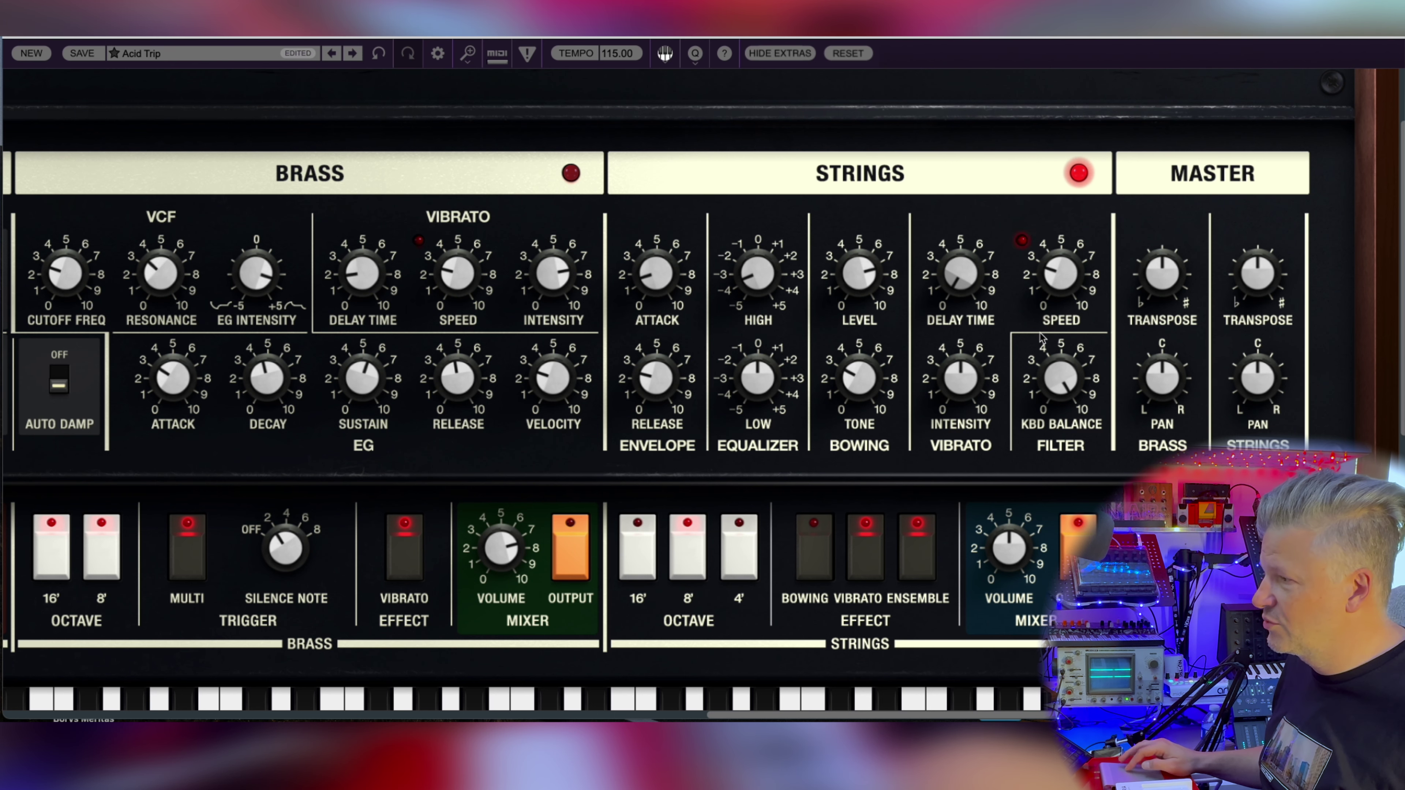
Step: Switch the brass and synthesizer outputs back on and return to the full instrument view
scroll(444, 528, "left", 10)
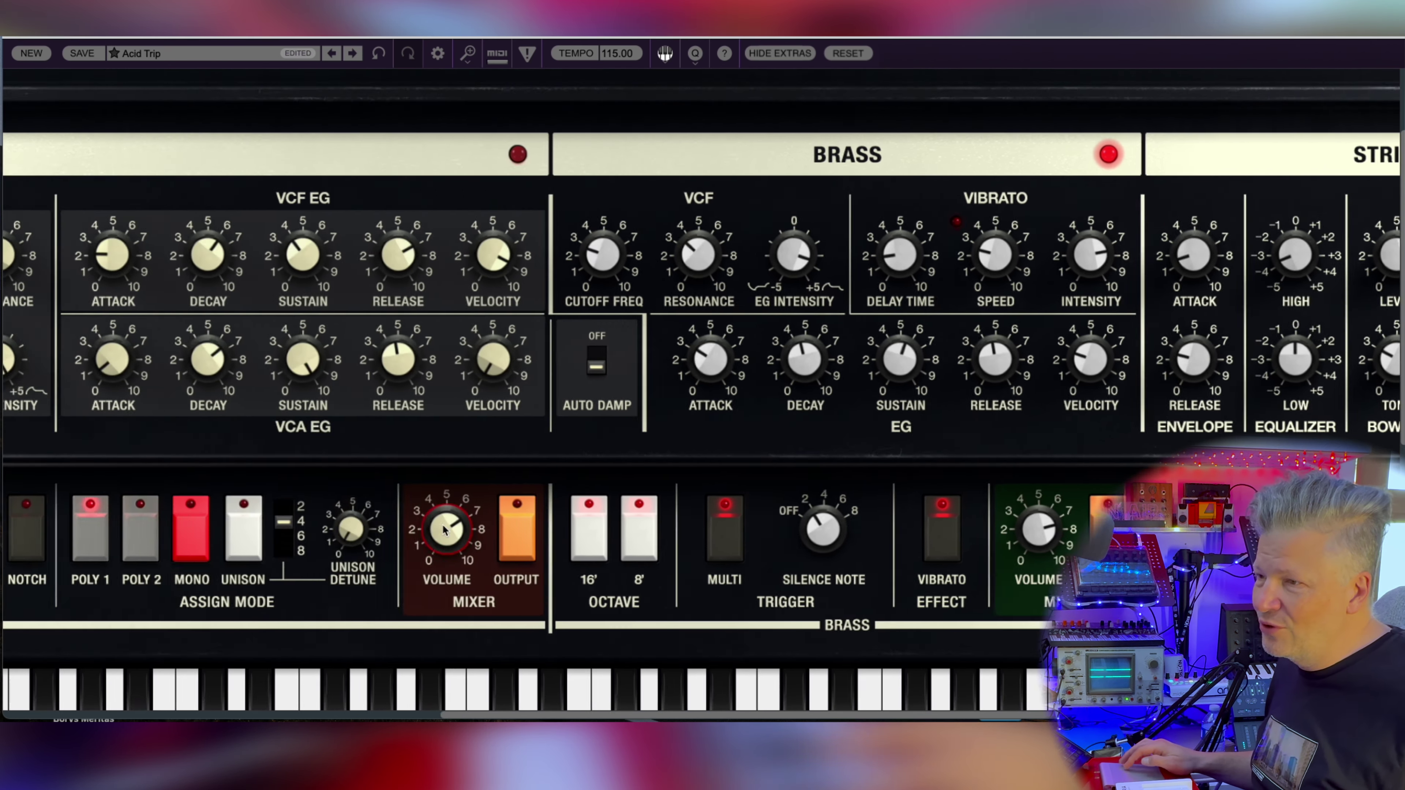
scroll(445, 528, "left", 4)
left_click(701, 597)
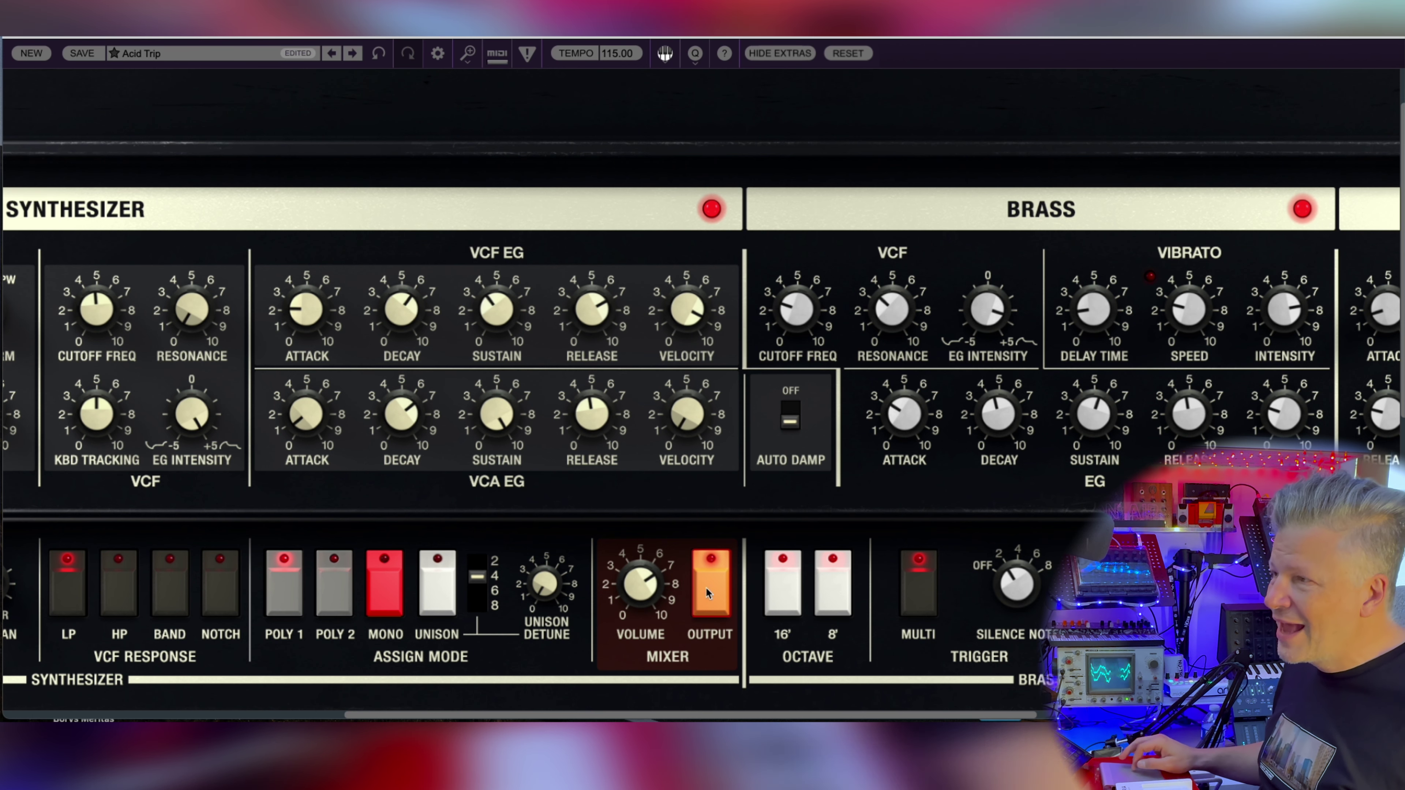
left_click(844, 52)
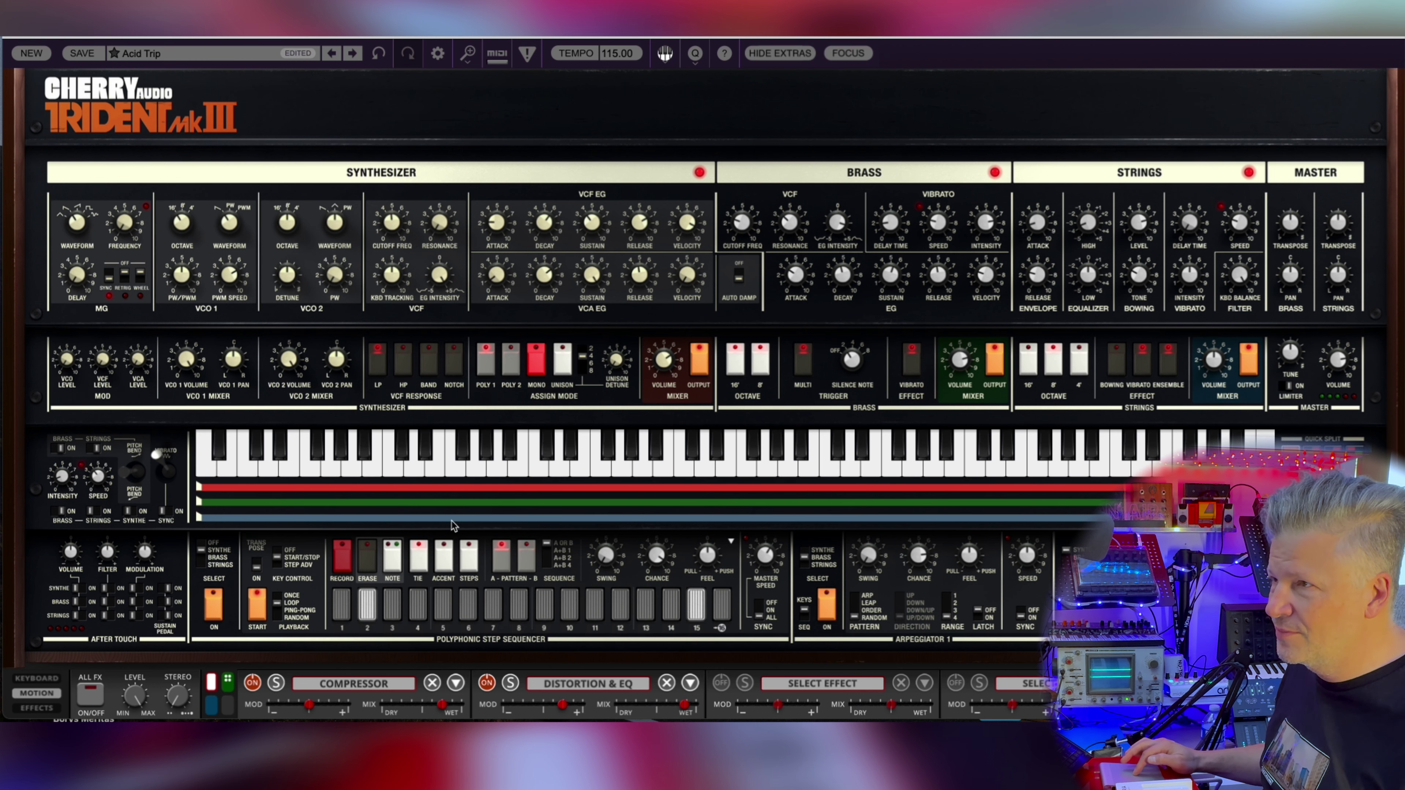
Step: Audition the presets Acidic Arp 303, African Toe Tow, Age of Steam, Alice Van G and Angelic Keys
left_click(352, 53)
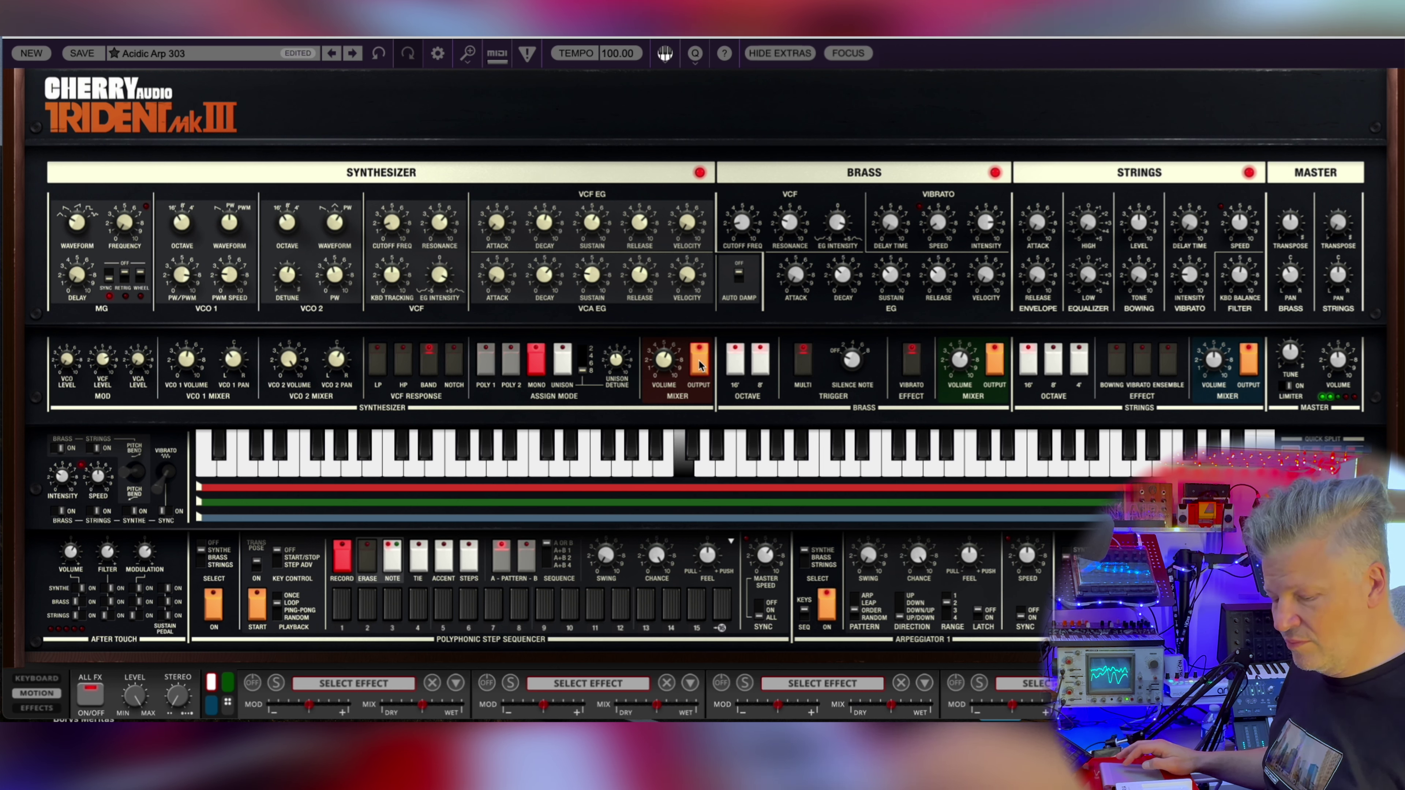
left_click(354, 54)
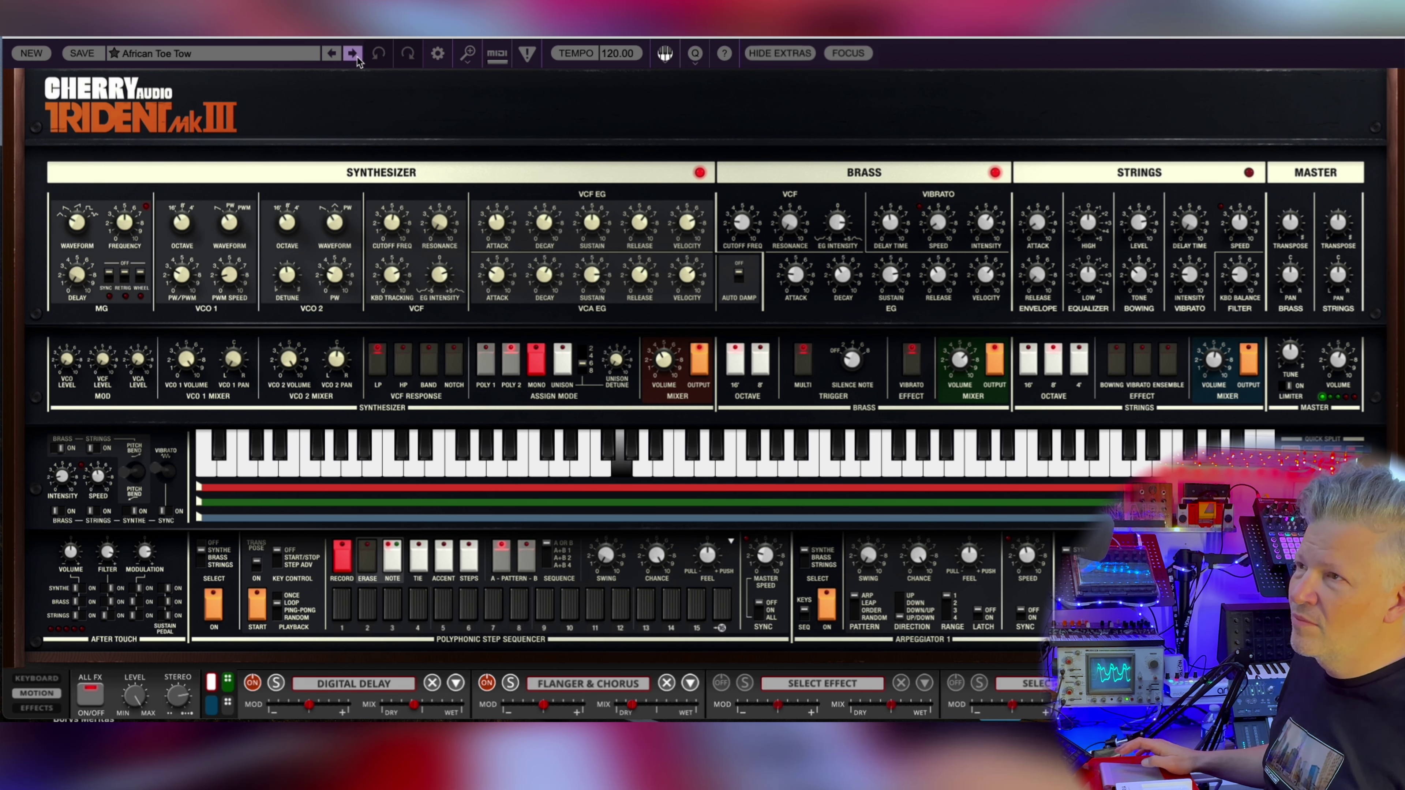
left_click(353, 54)
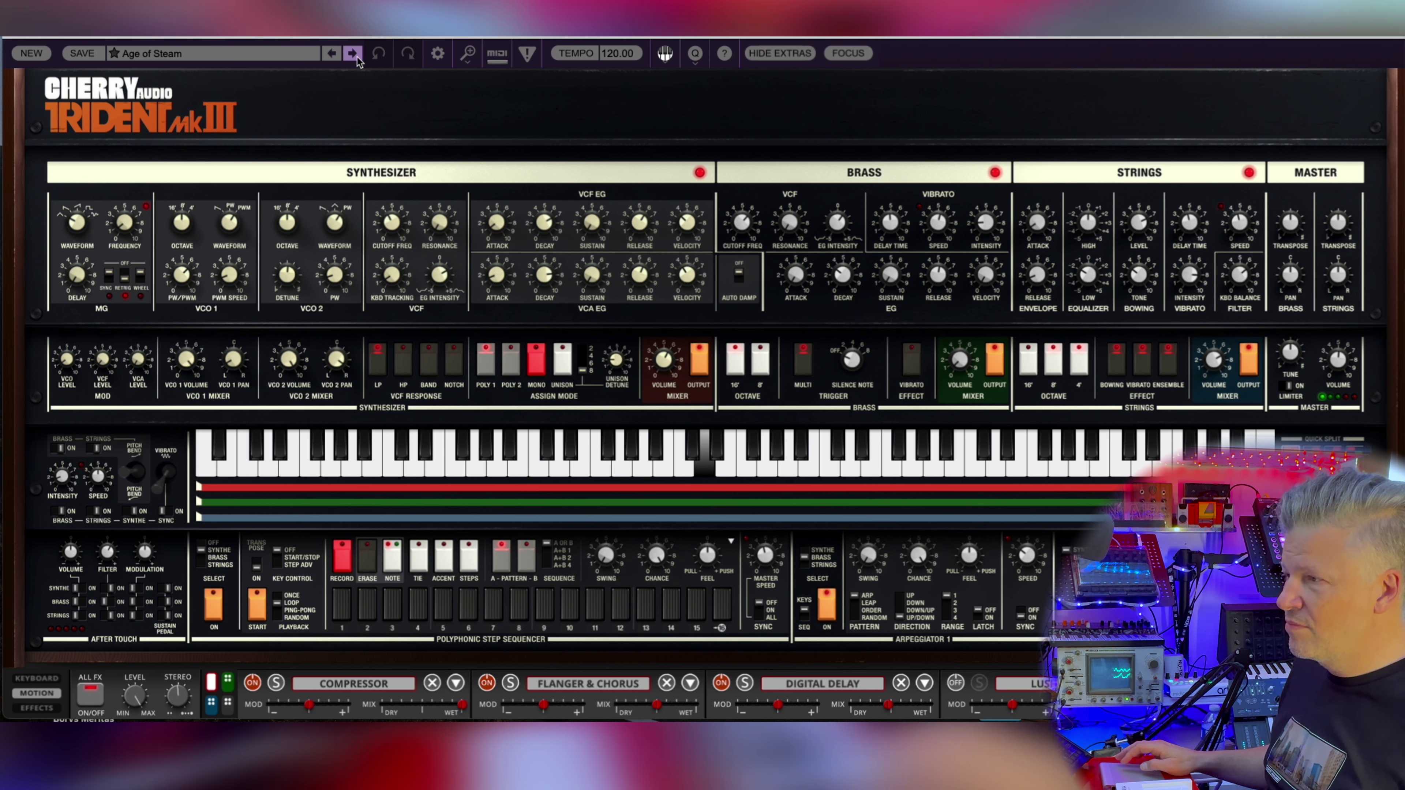
left_click(354, 55)
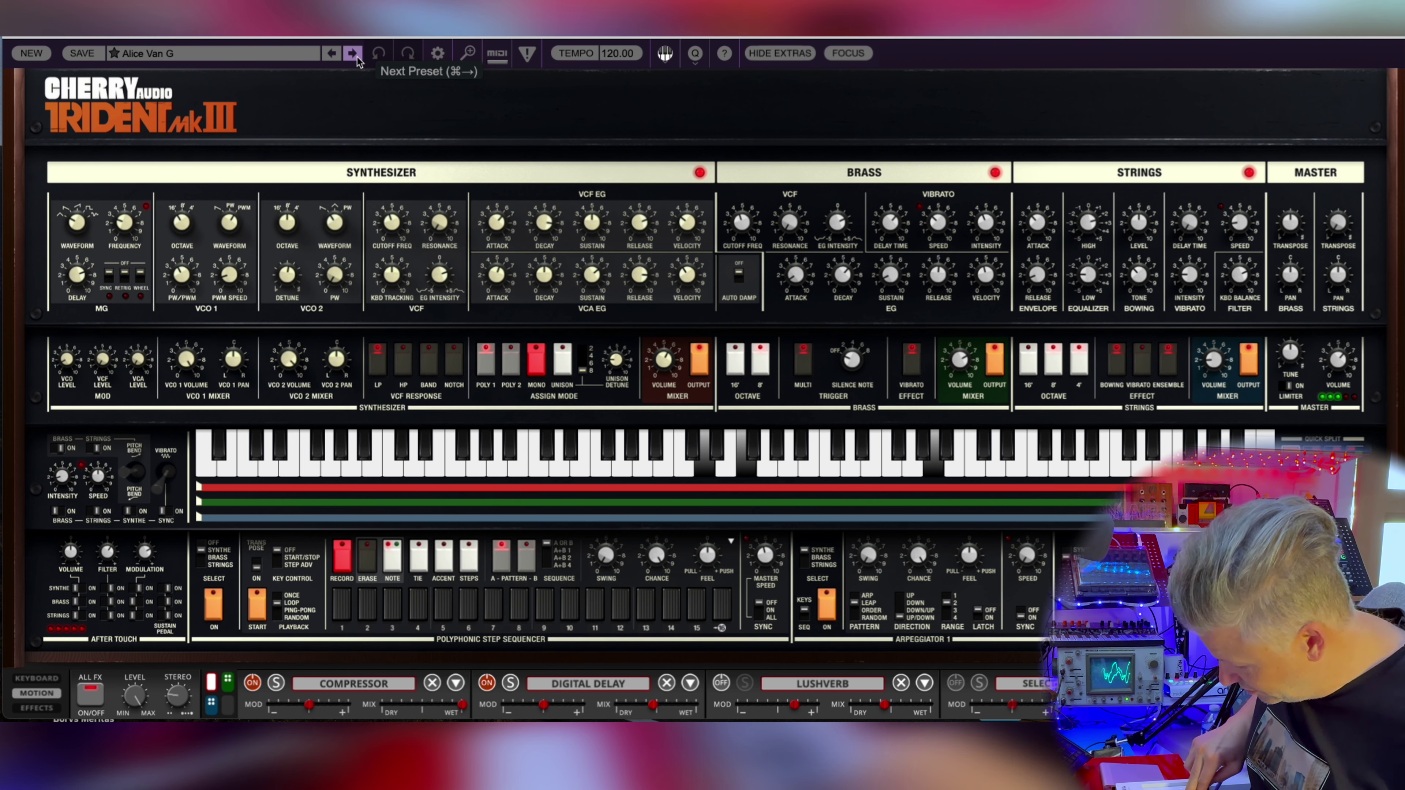
left_click(356, 58)
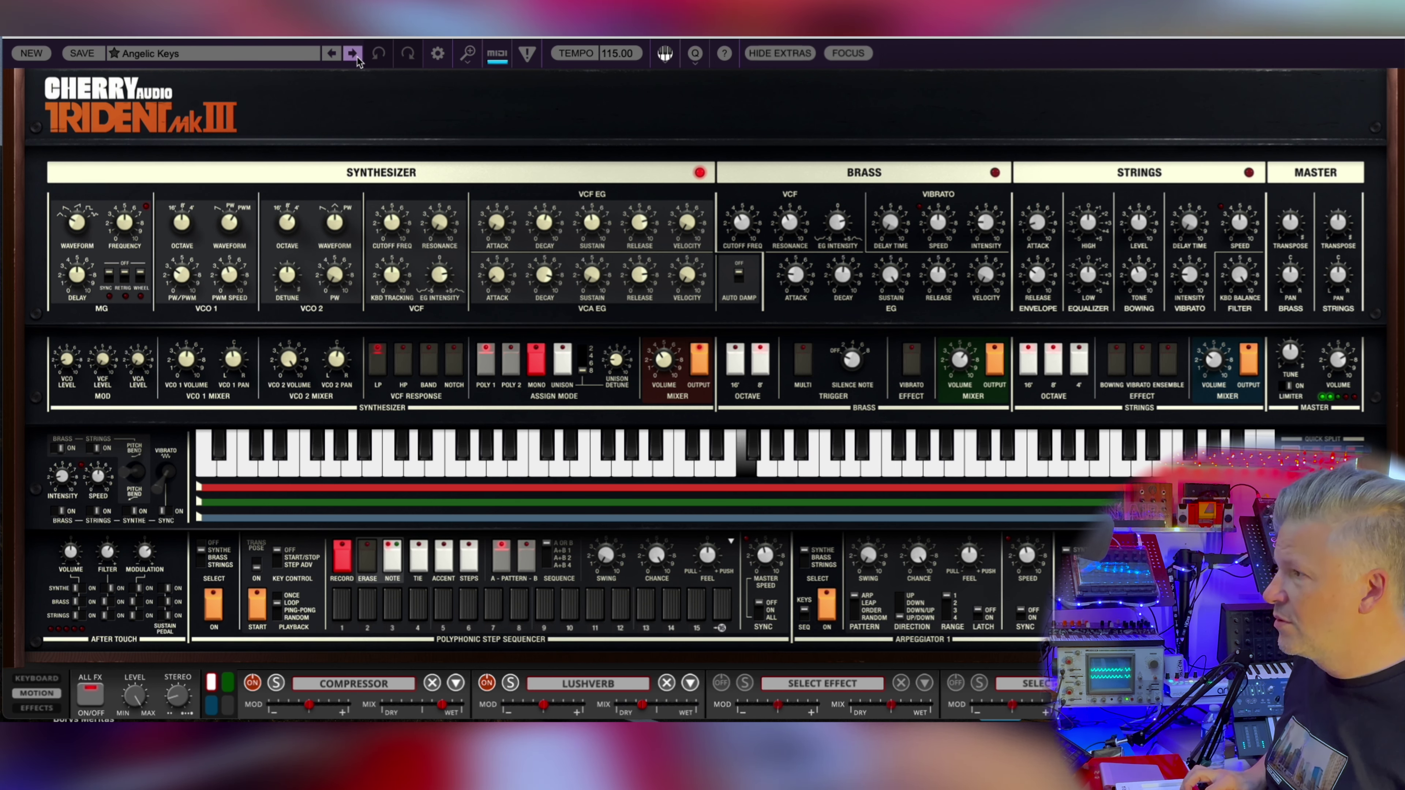
Step: Audition the presets Archaic Strings, Arpeggiating Pad, ArpHill Running, Arpistry and Atomic Bass
left_click(355, 58)
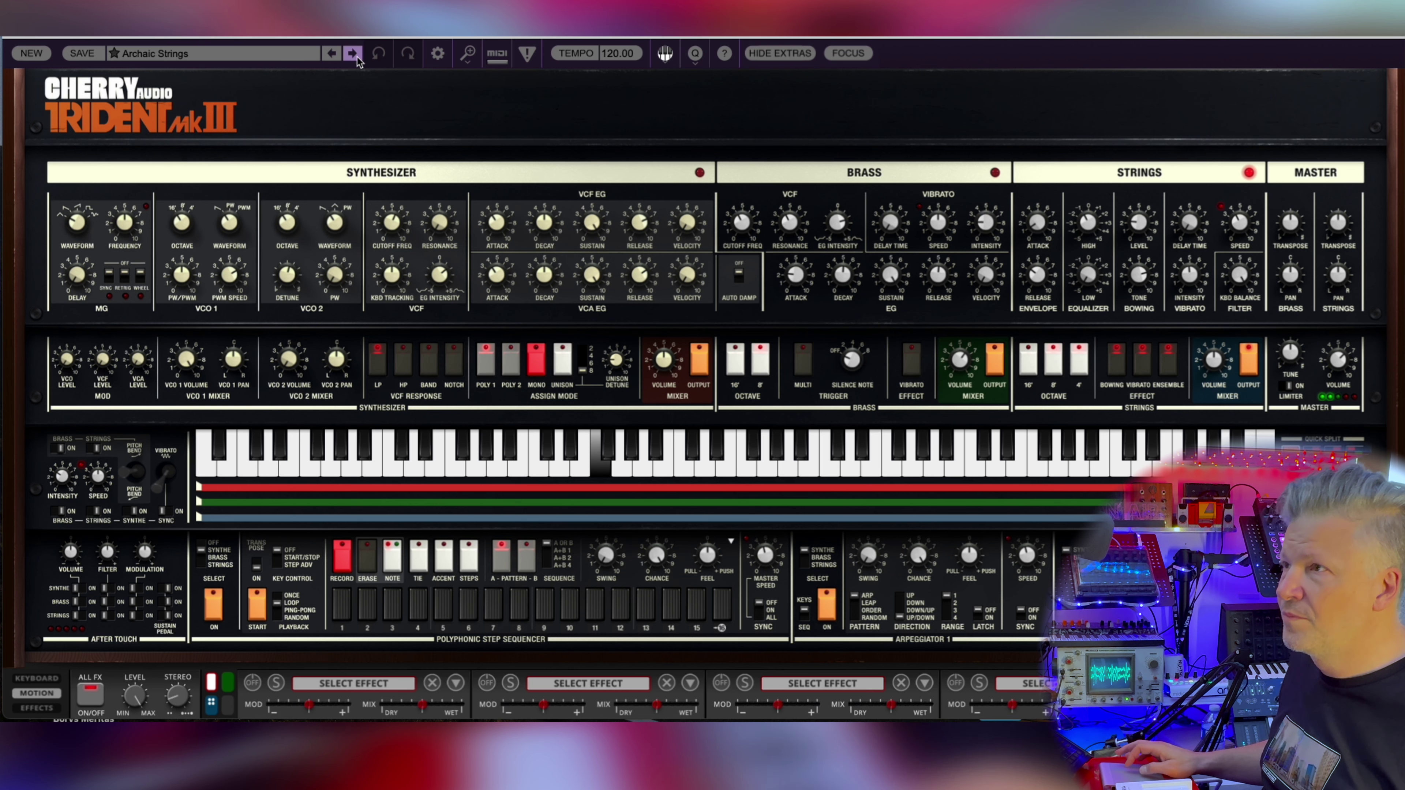
left_click(356, 57)
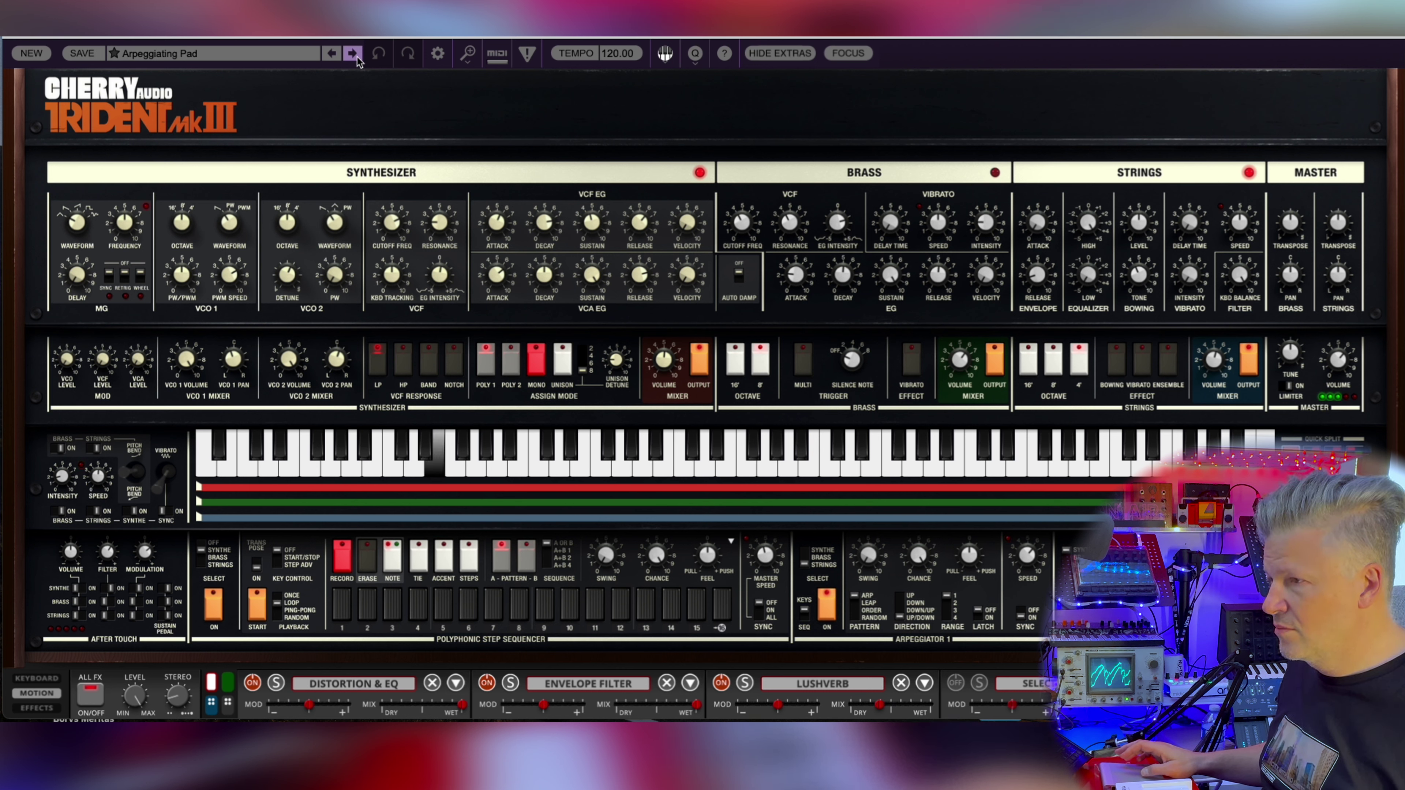
left_click(353, 54)
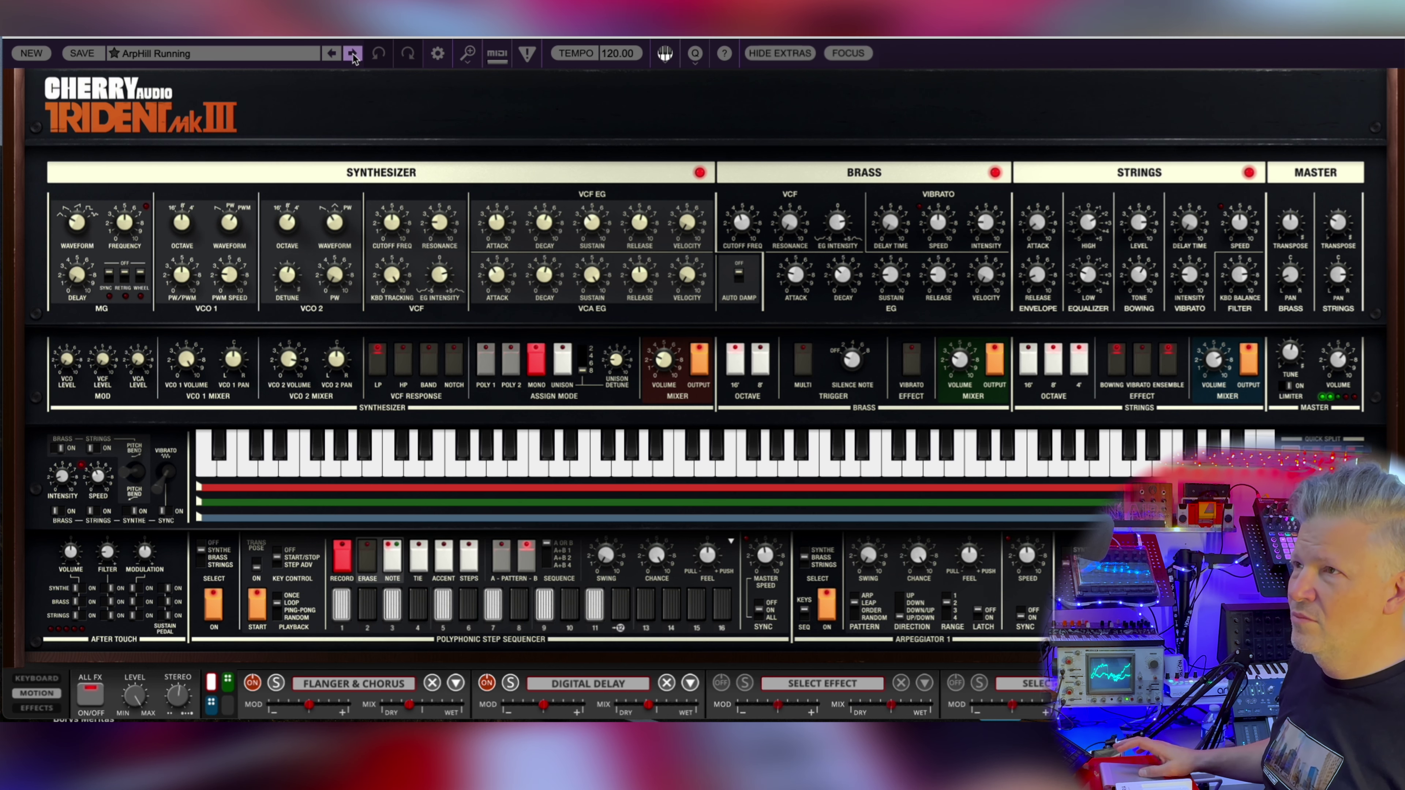
left_click(353, 54)
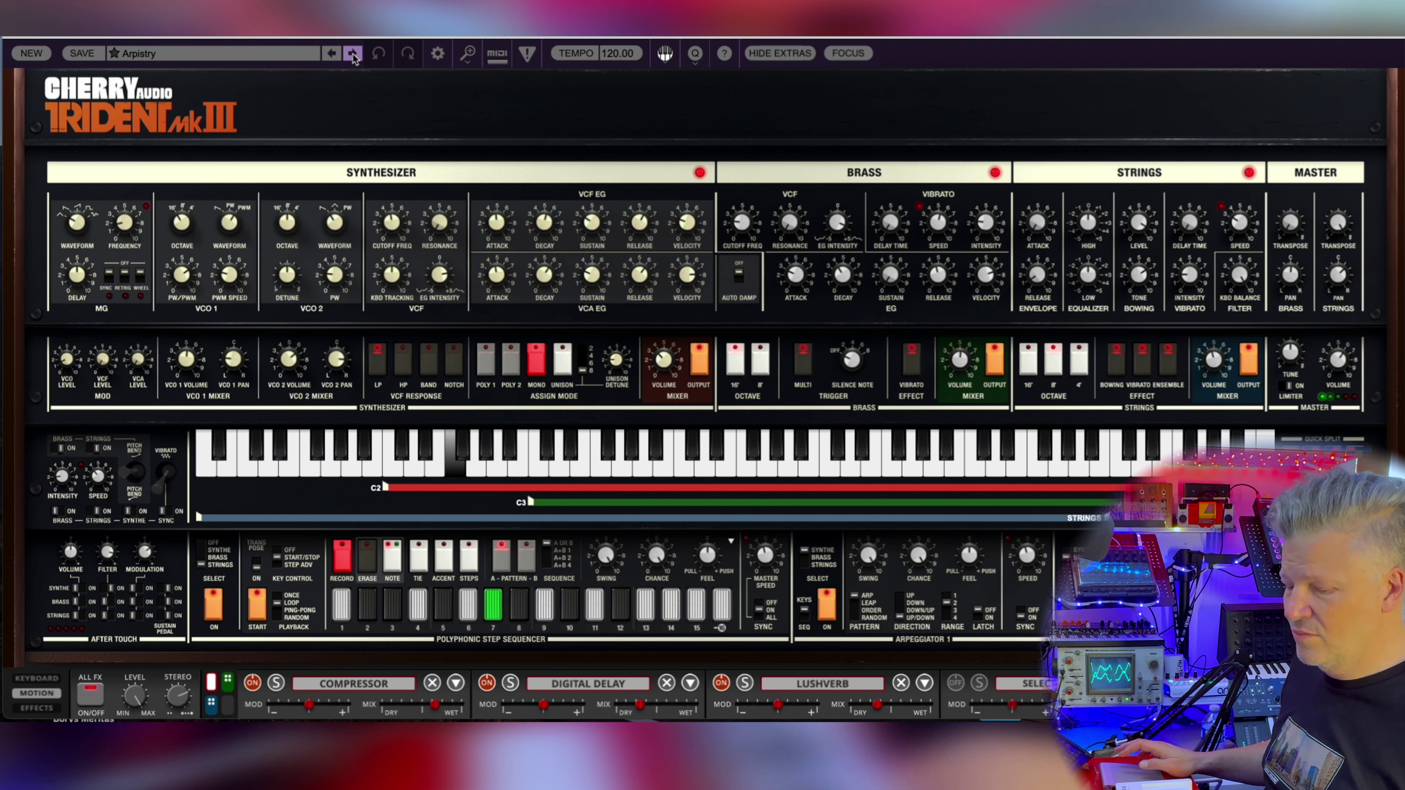
left_click(352, 53)
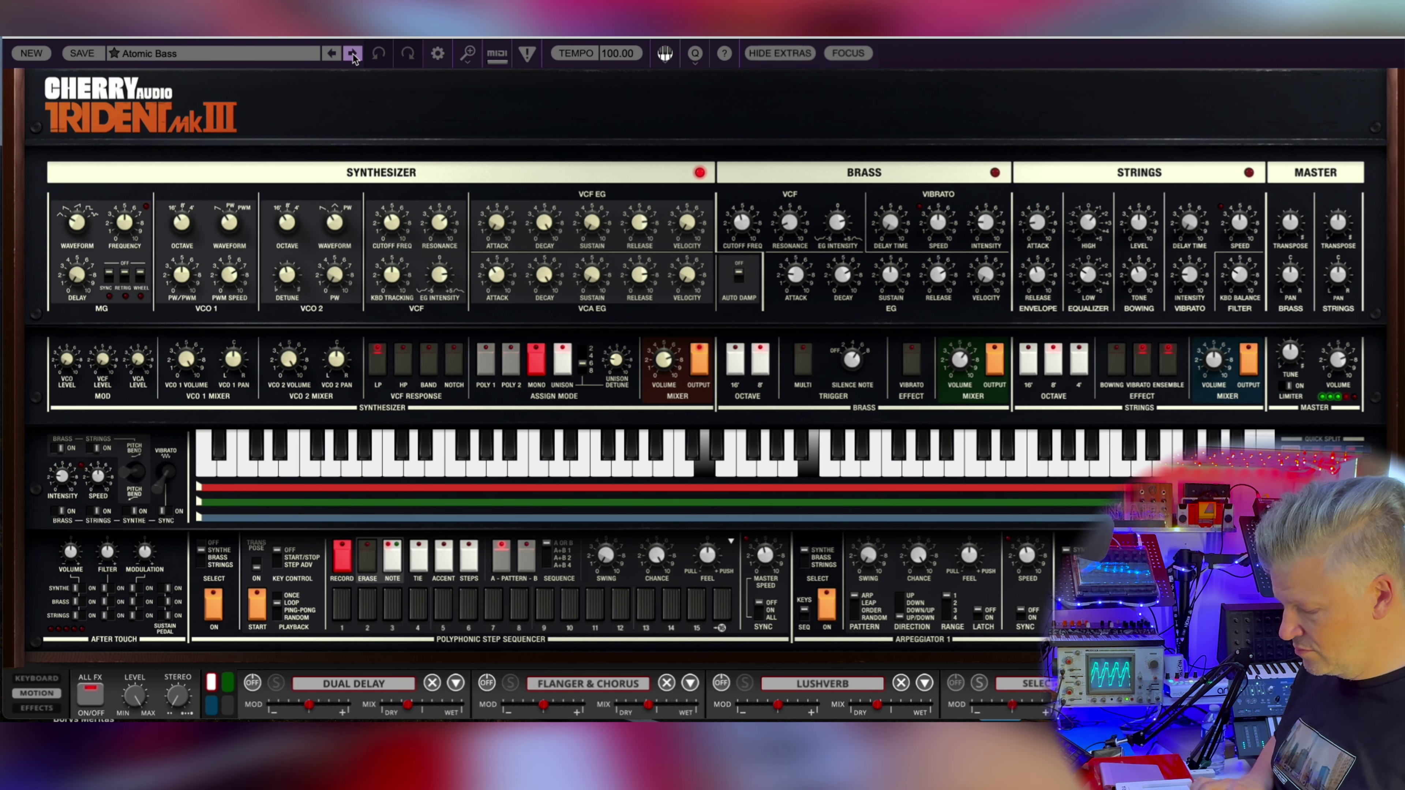
Step: Audition the presets Band Leader (MW), Band Saw, Bandpass Comper, Bass & Brass and Bass & Strings
left_click(352, 53)
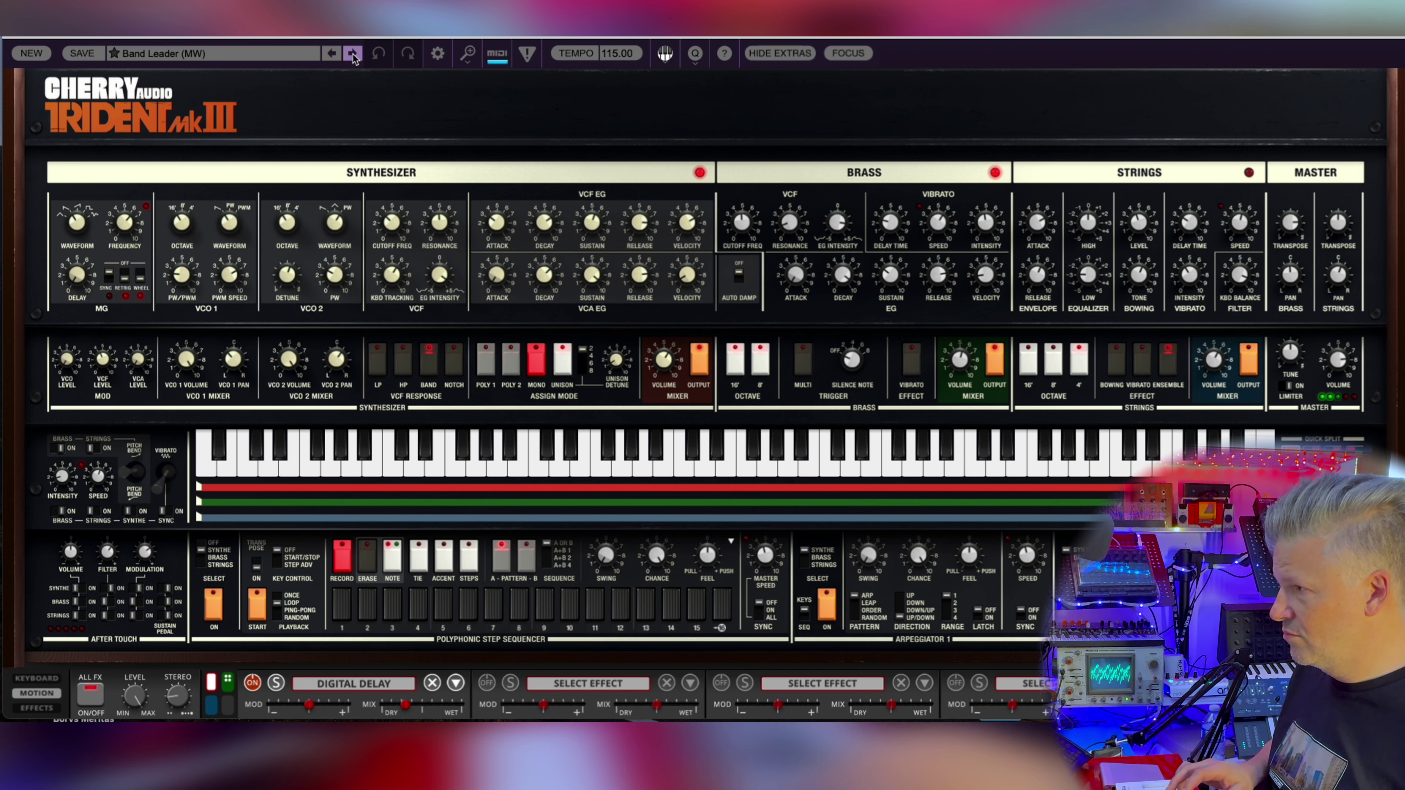
left_click(353, 53)
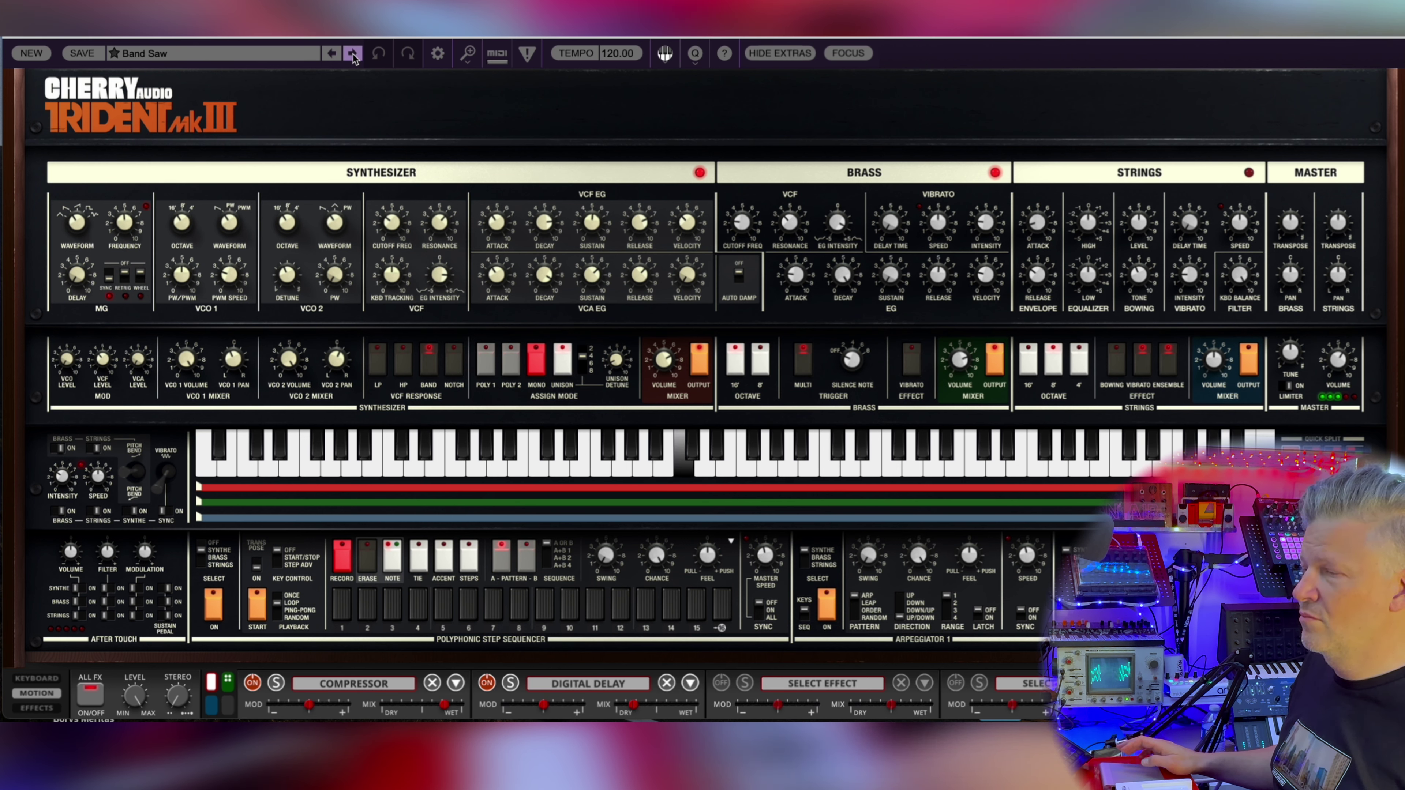
left_click(353, 53)
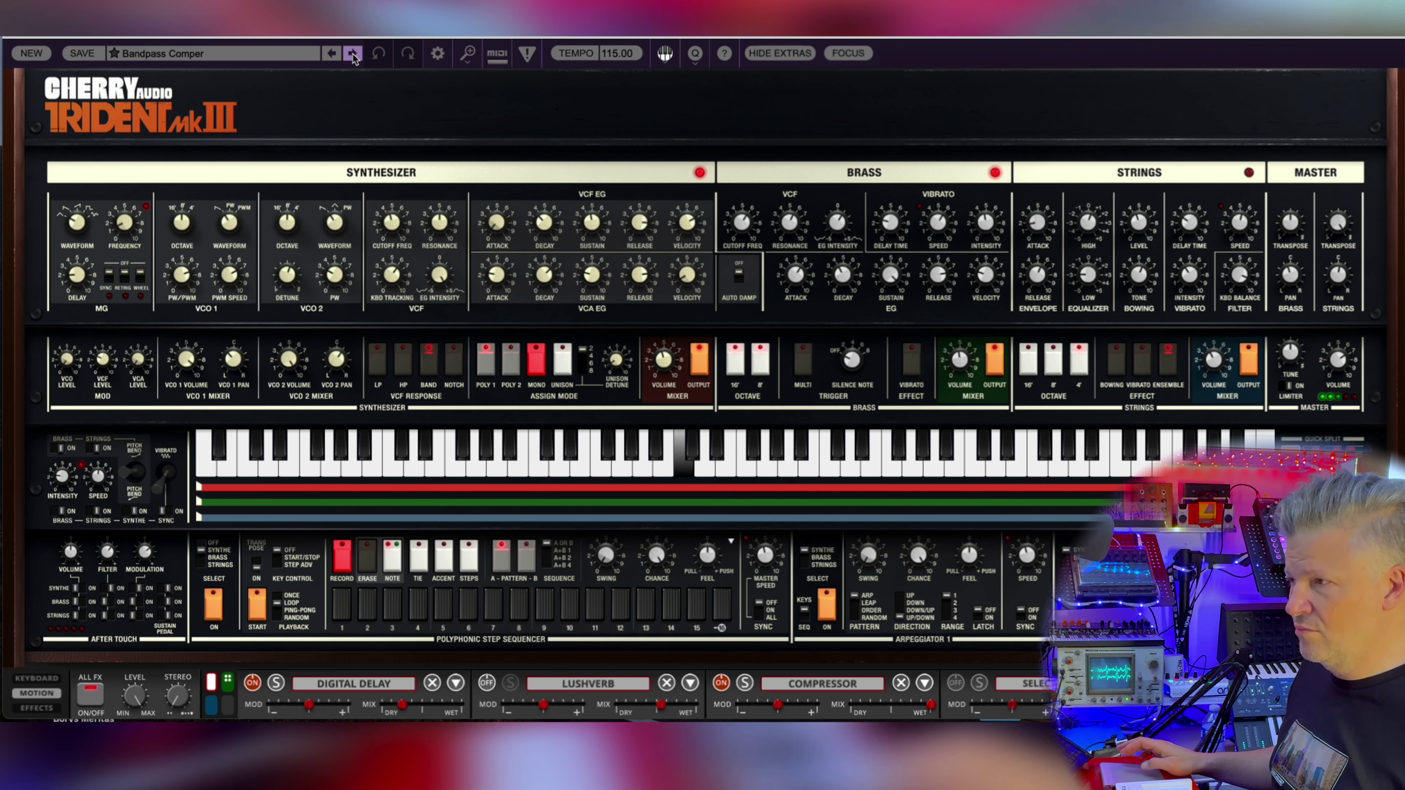
left_click(352, 53)
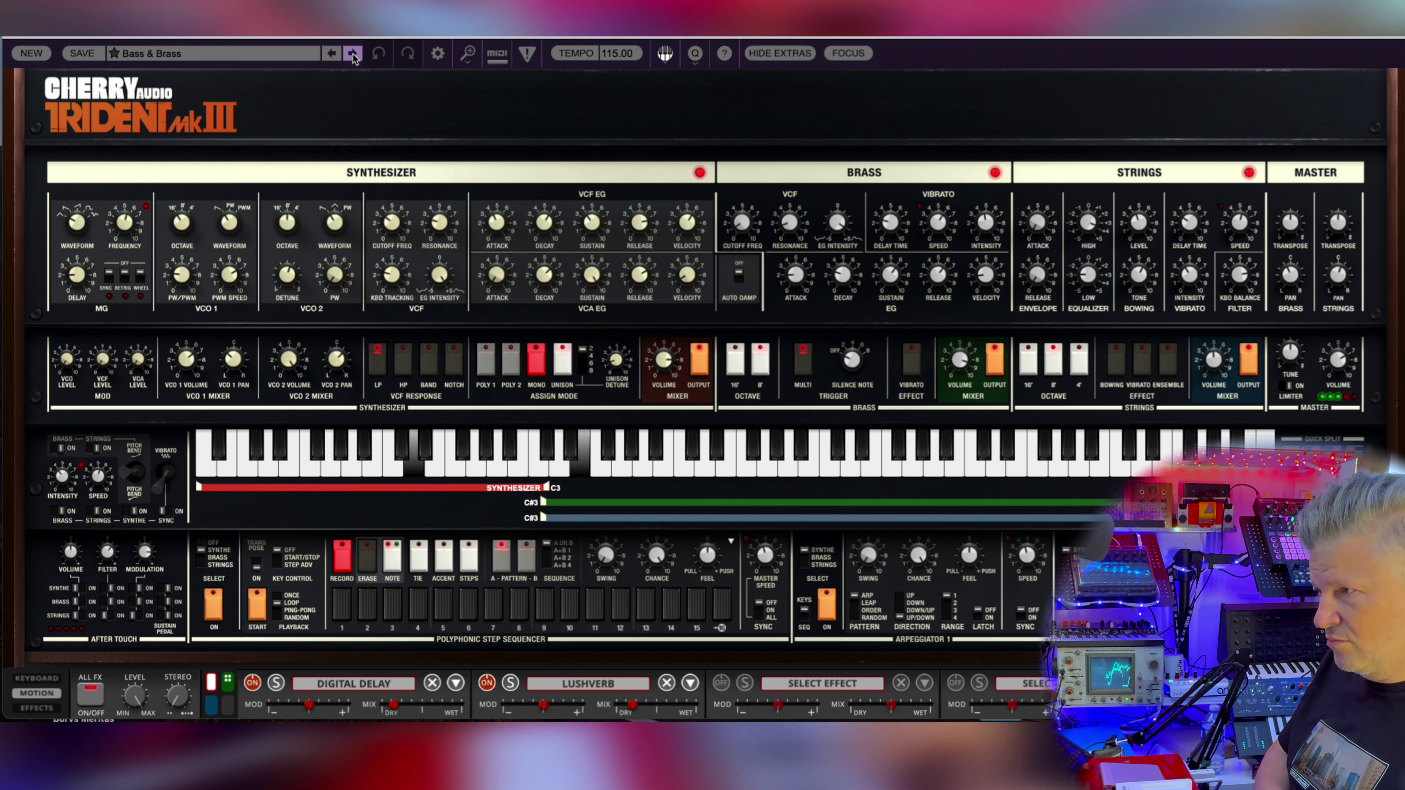
left_click(352, 53)
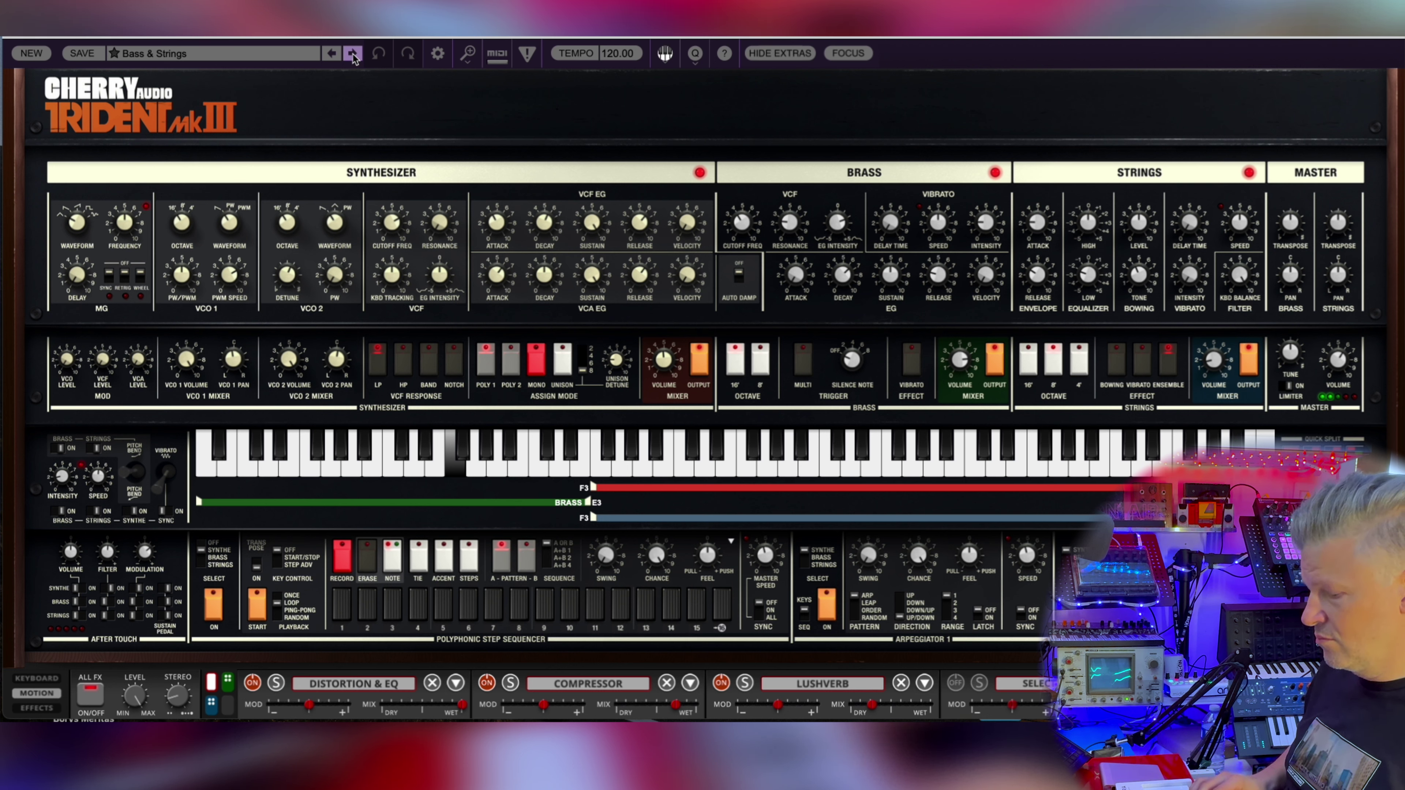
Step: Audition the presets from Beauty From the Beast through Blades Atmosphere (MW) and advance to the following one
left_click(353, 54)
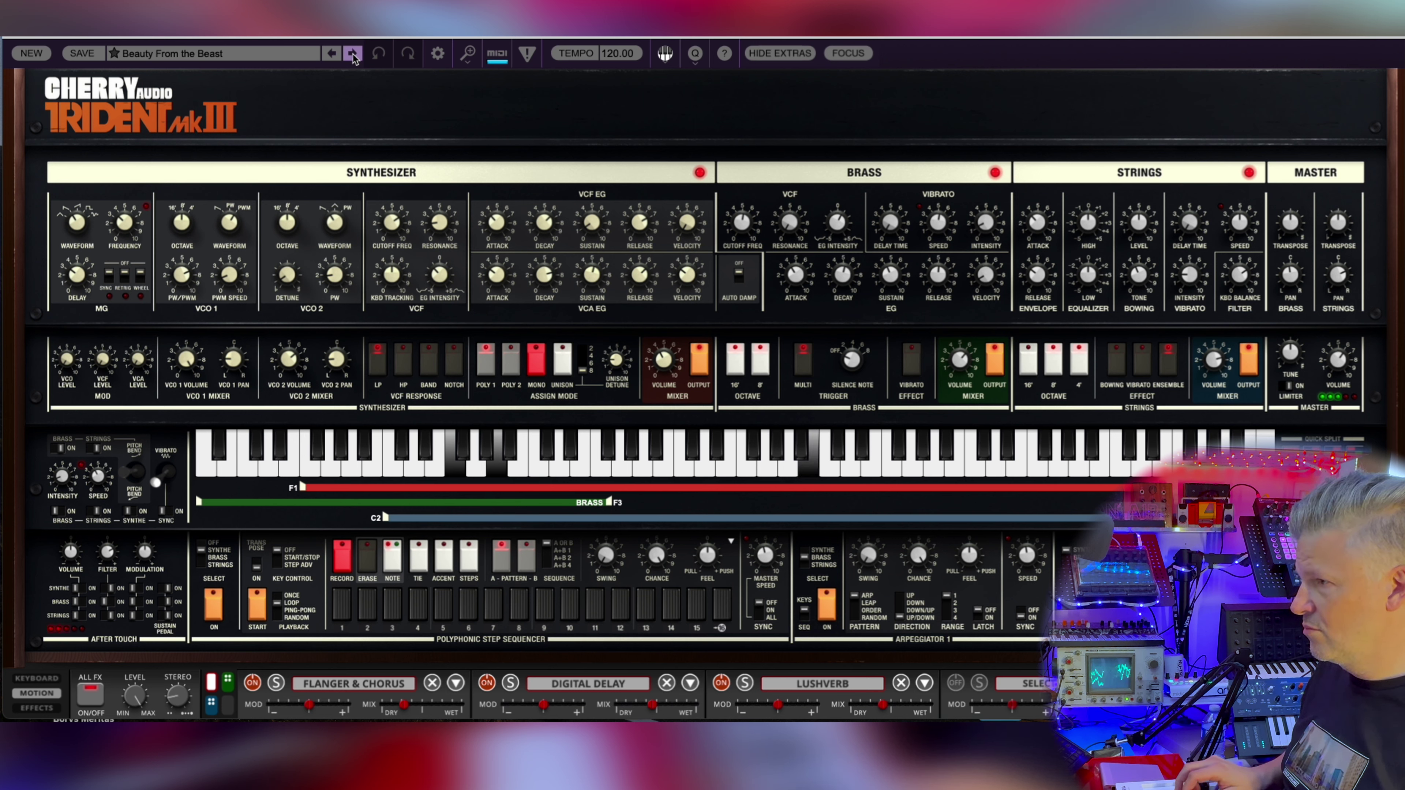
left_click(352, 54)
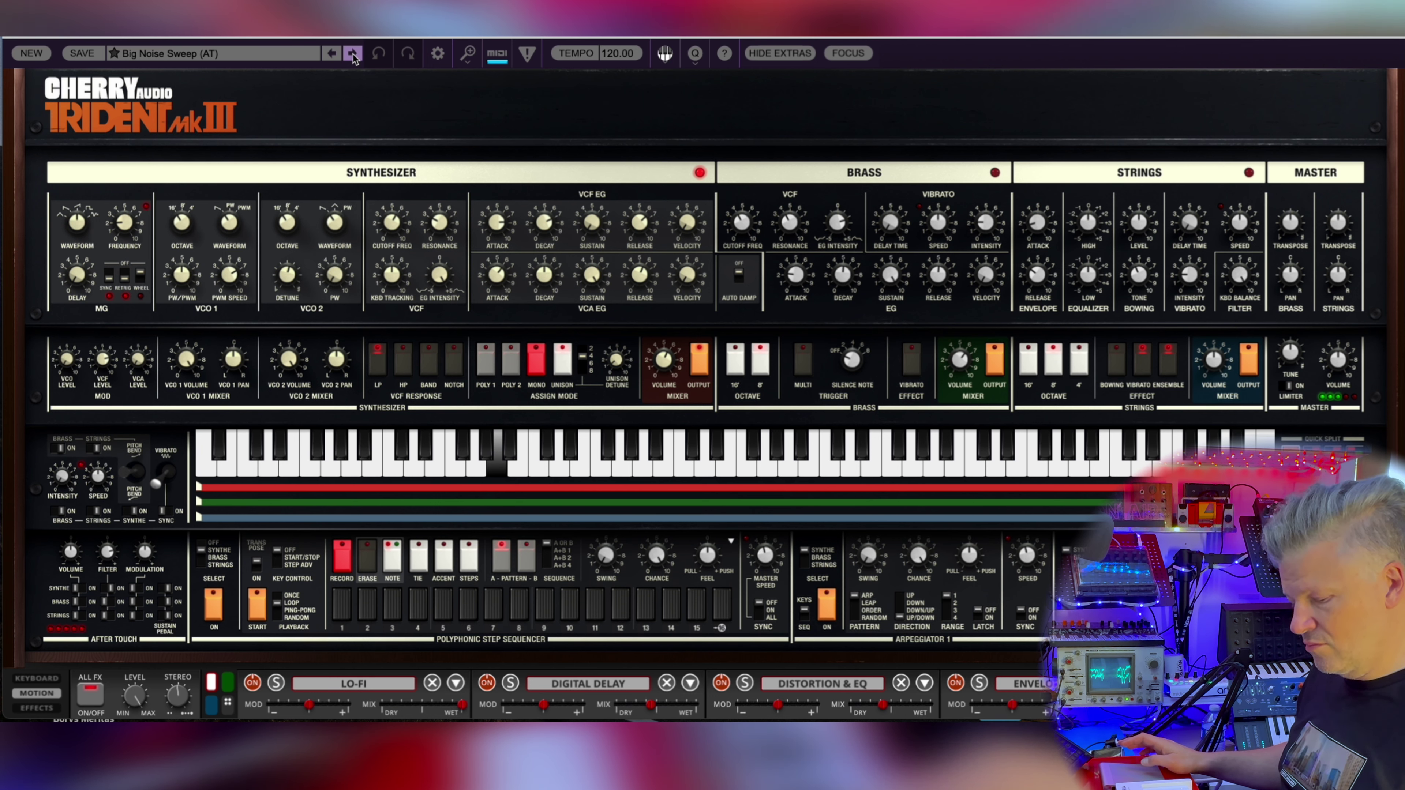
left_click(353, 53)
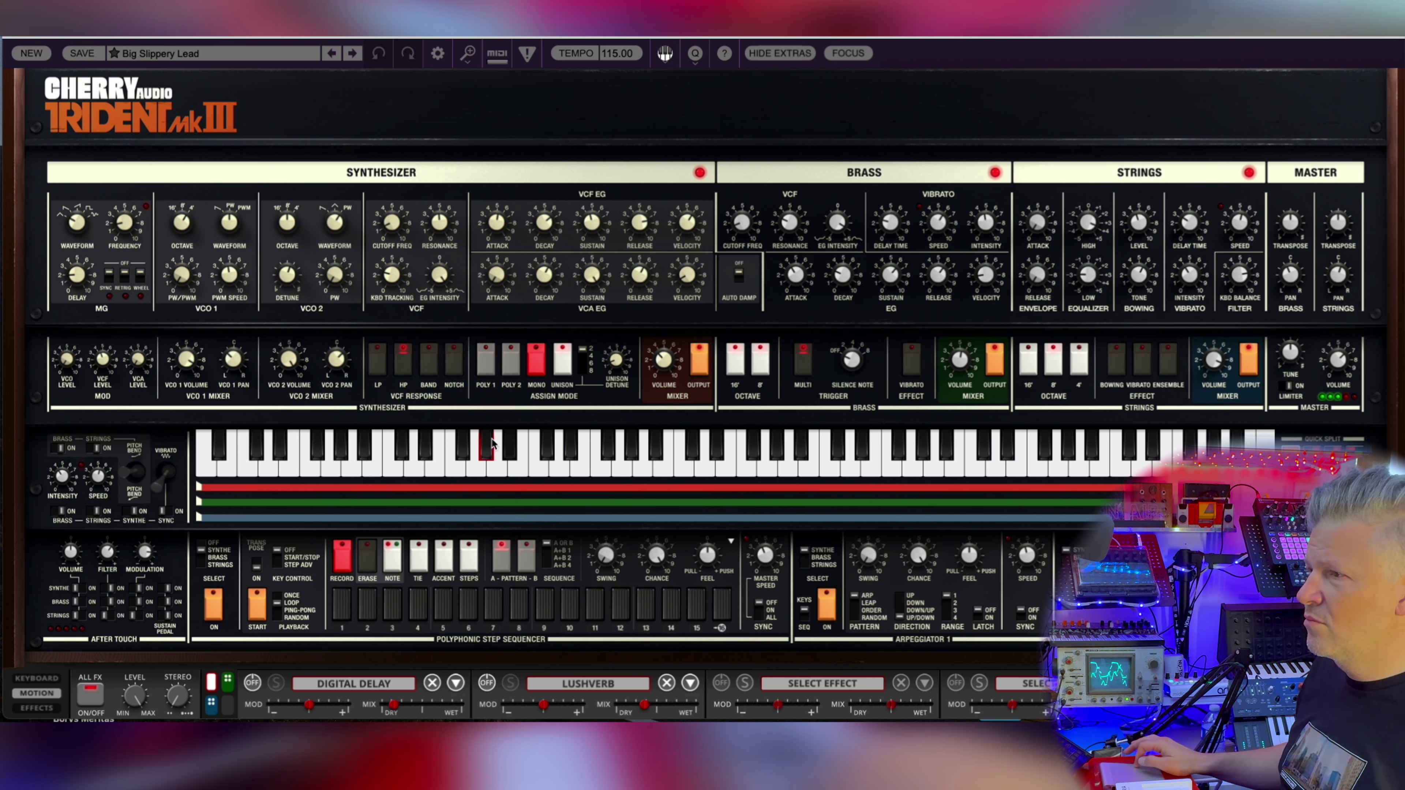
left_click(354, 54)
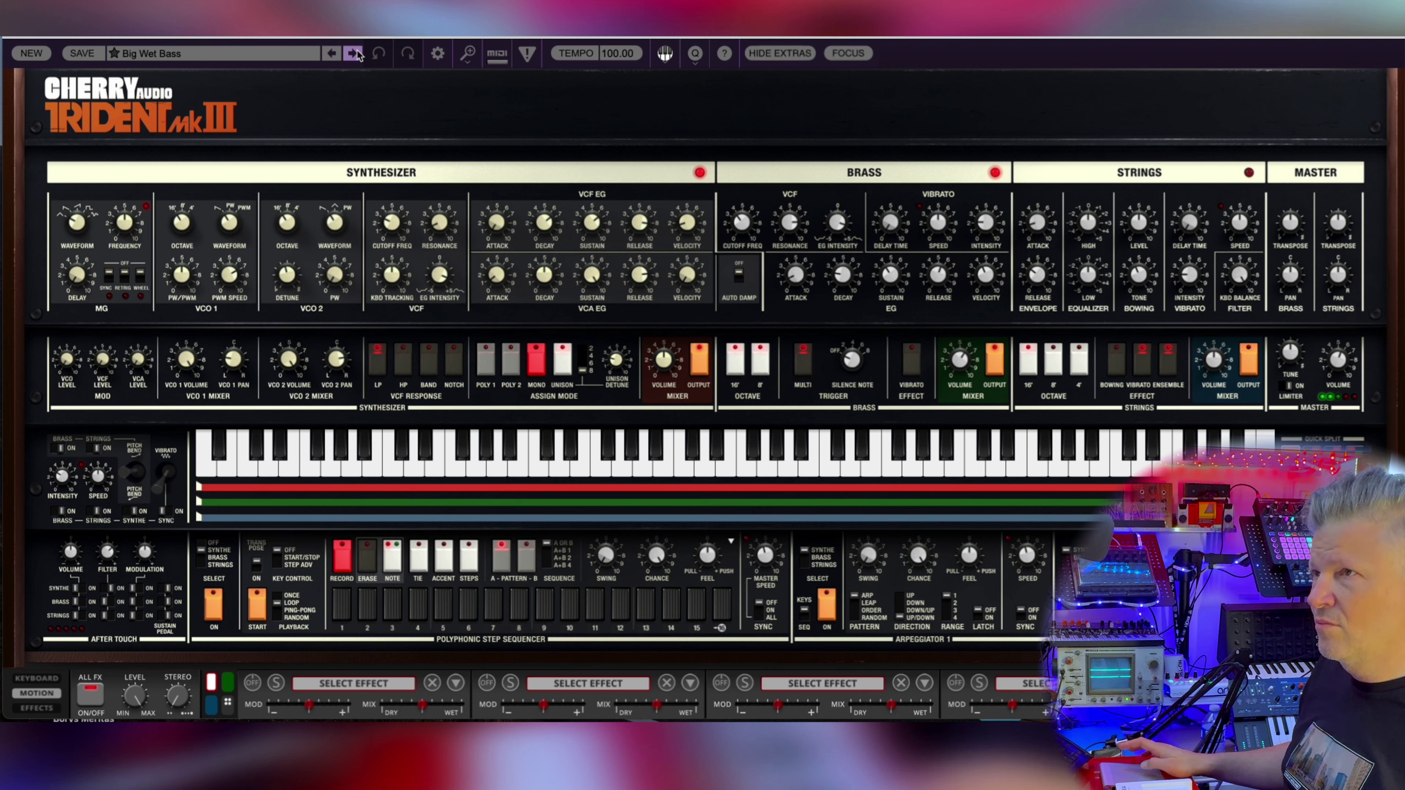
left_click(354, 54)
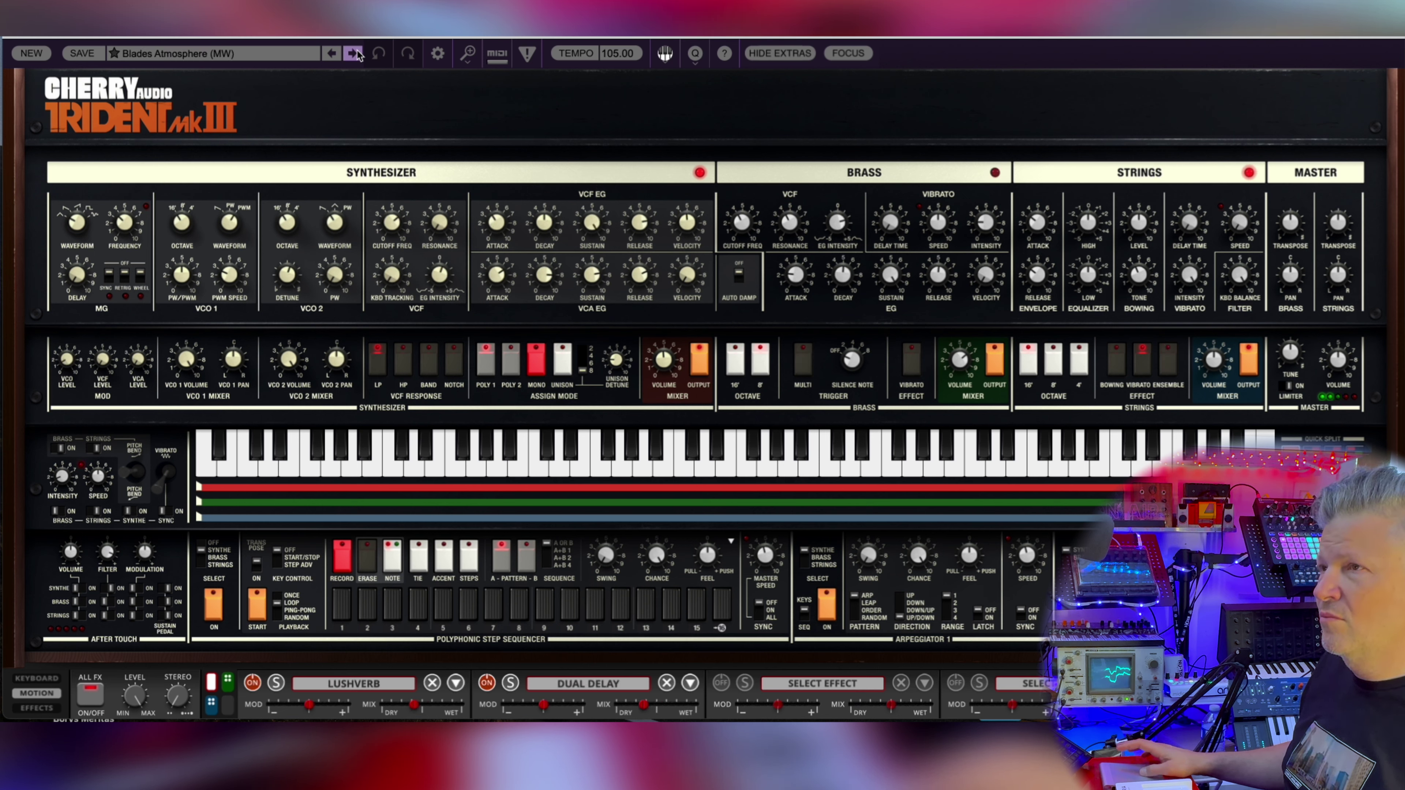
left_click(354, 54)
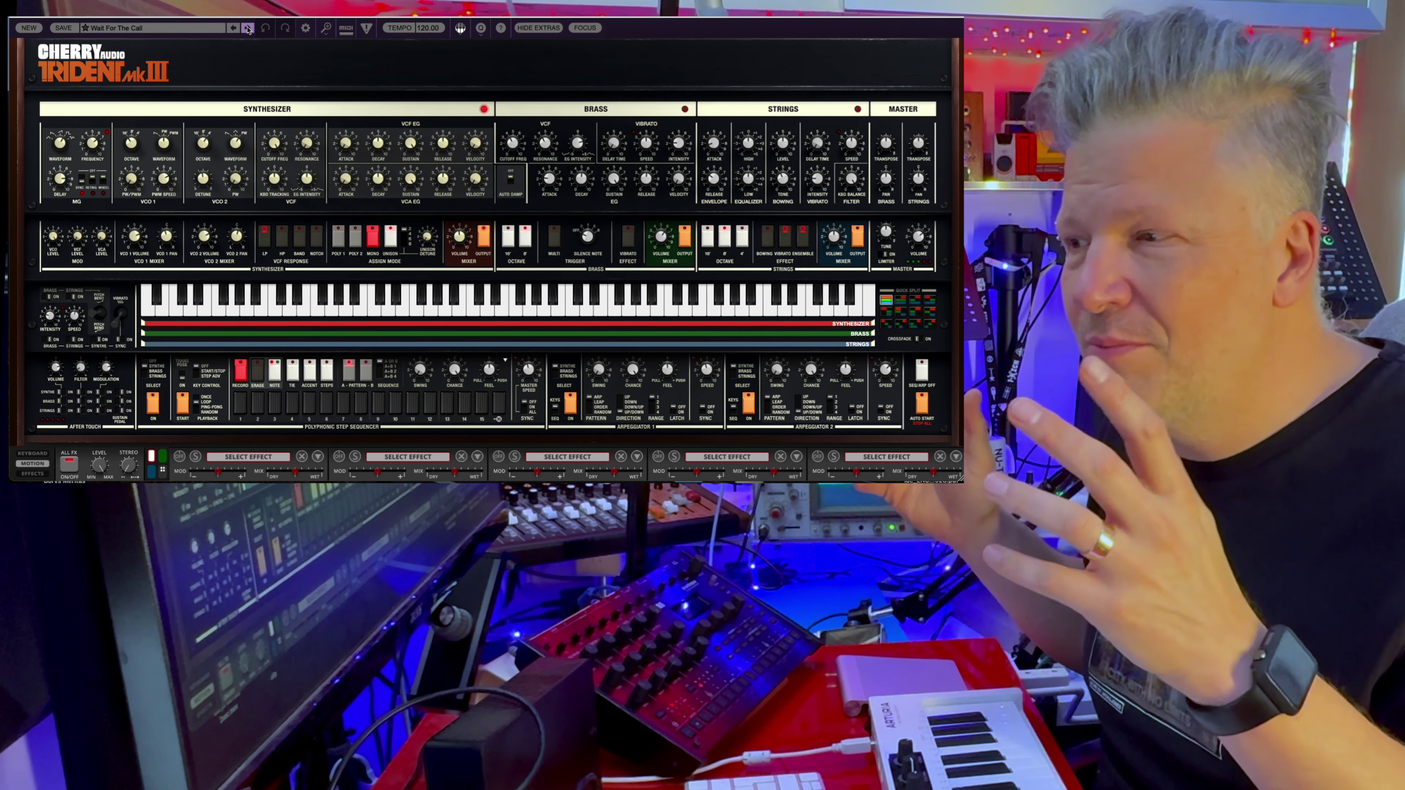